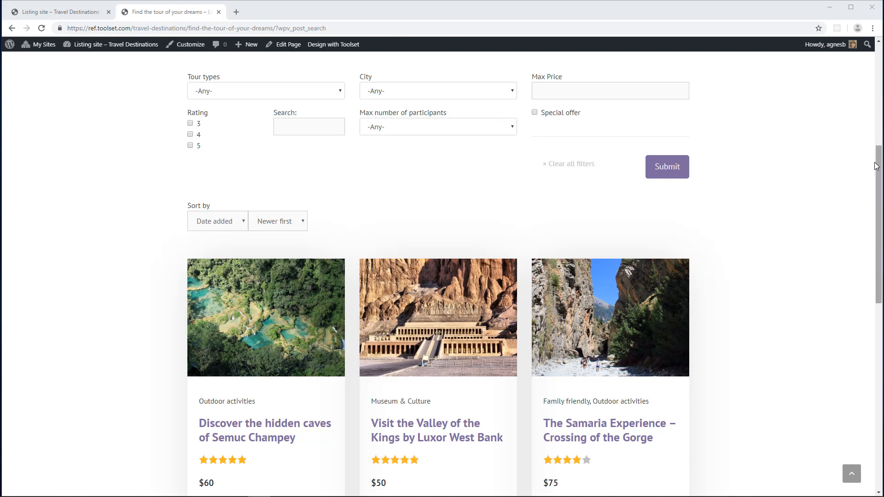
{"action": "left_click_drag", "start_coordinate": [880, 170], "coordinate": [877, 341]}
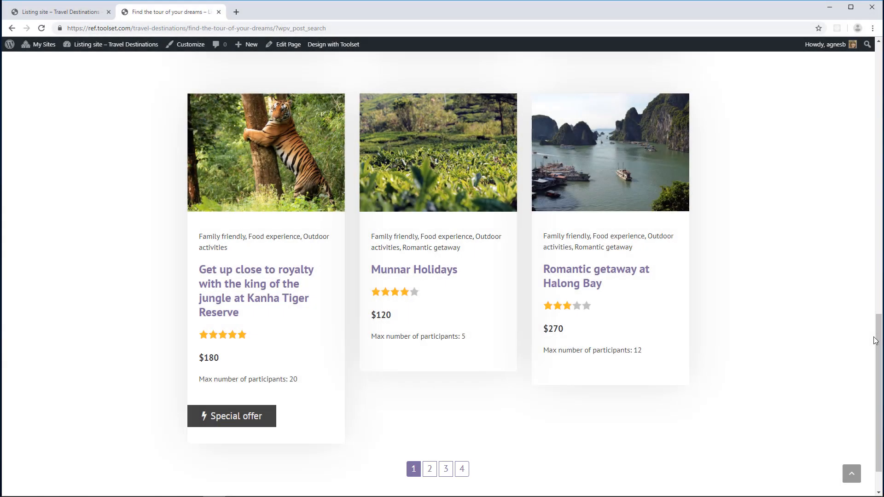
{"action": "left_click_drag", "start_coordinate": [880, 388], "coordinate": [880, 137]}
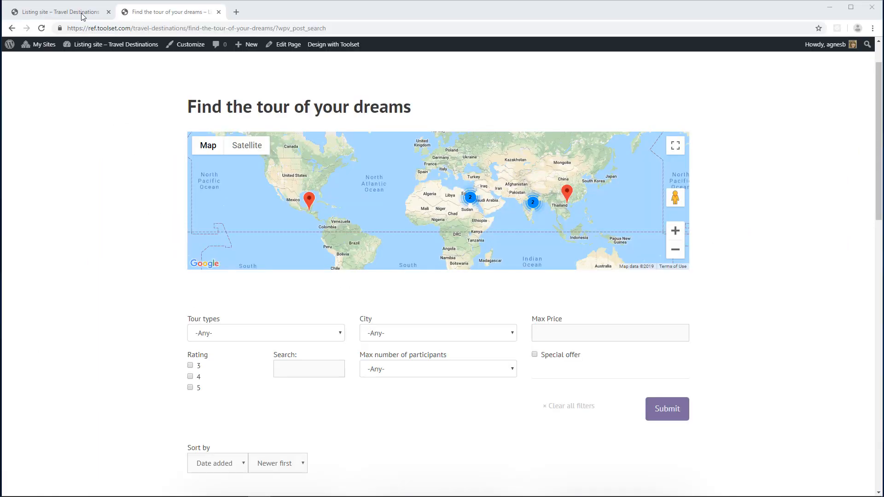
Create a new page on the td.otgs.work Travel Destinations site and title it "Find your ideal tour".
{"action": "left_click", "coordinate": [80, 14]}
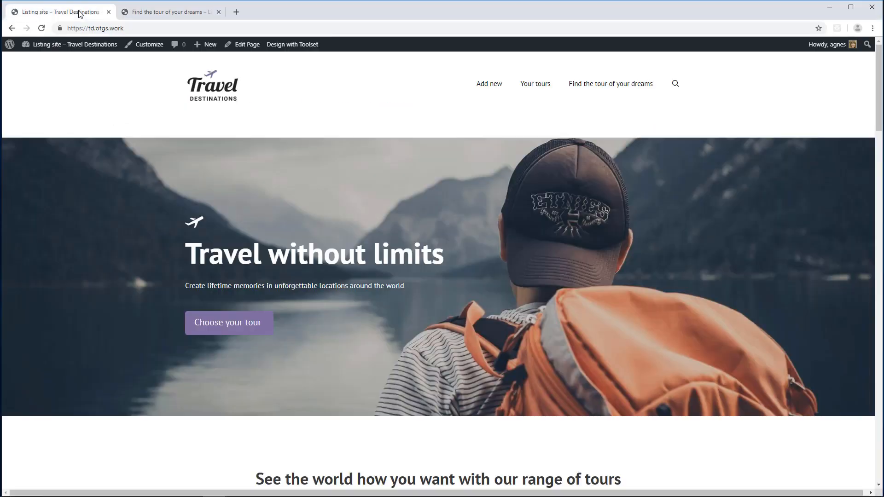
{"action": "mouse_move", "coordinate": [203, 44]}
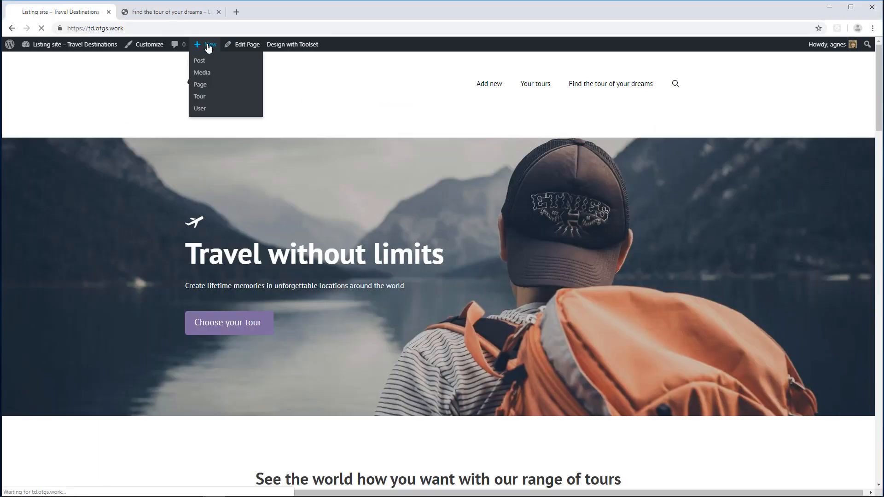
{"action": "left_click", "coordinate": [208, 87]}
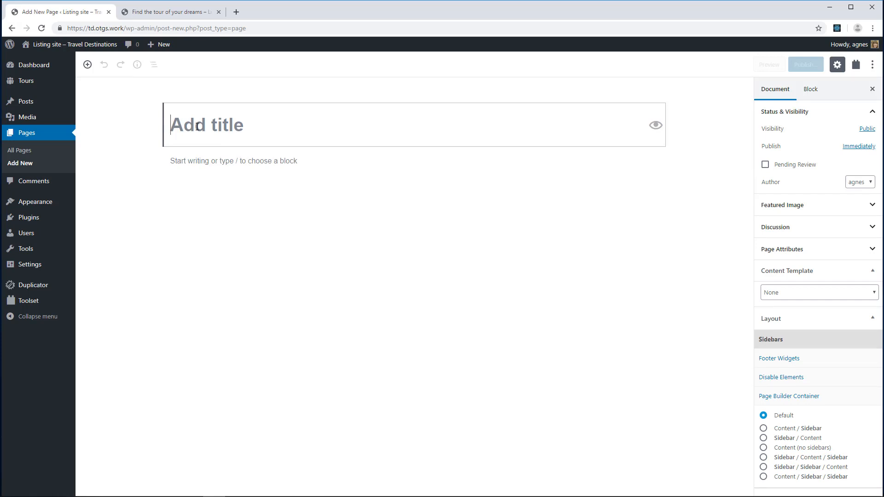
{"action": "type", "text": "Find you"}
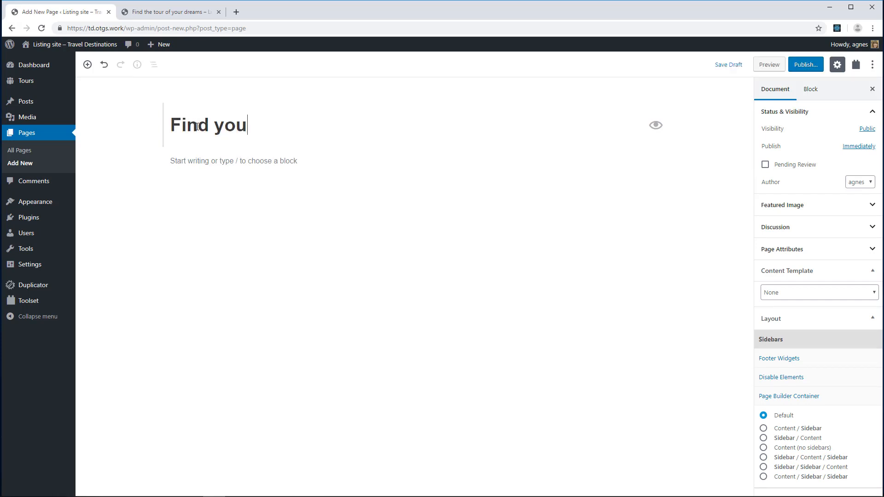
{"action": "type", "text": "r ideal tour"}
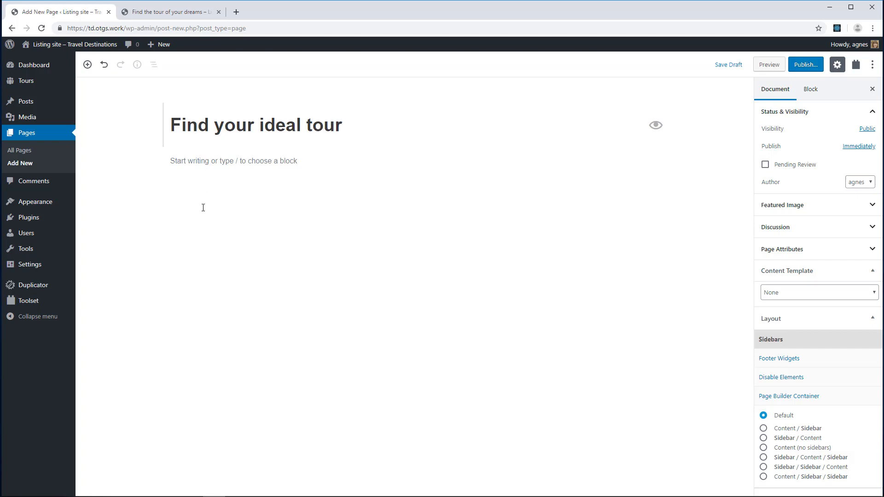
Insert a Toolset View block below the page title and create a new View named "Search: tour".
{"action": "left_click", "coordinate": [218, 161]}
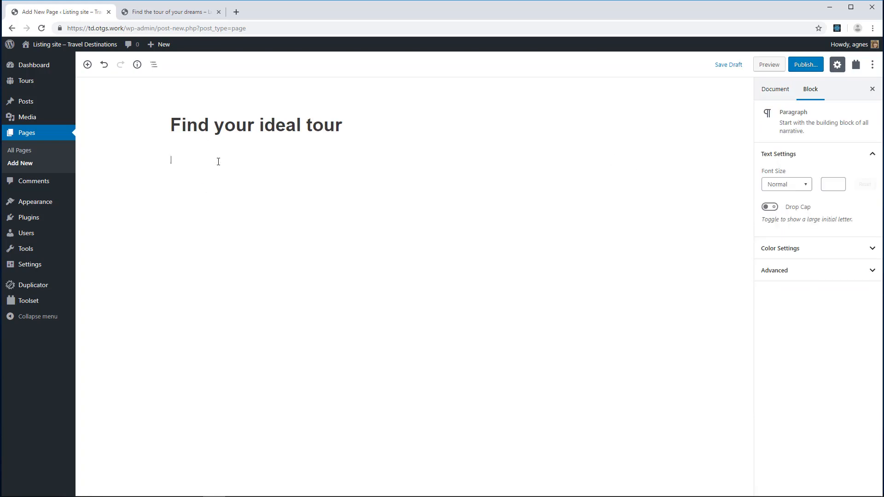
{"action": "type", "text": "/"}
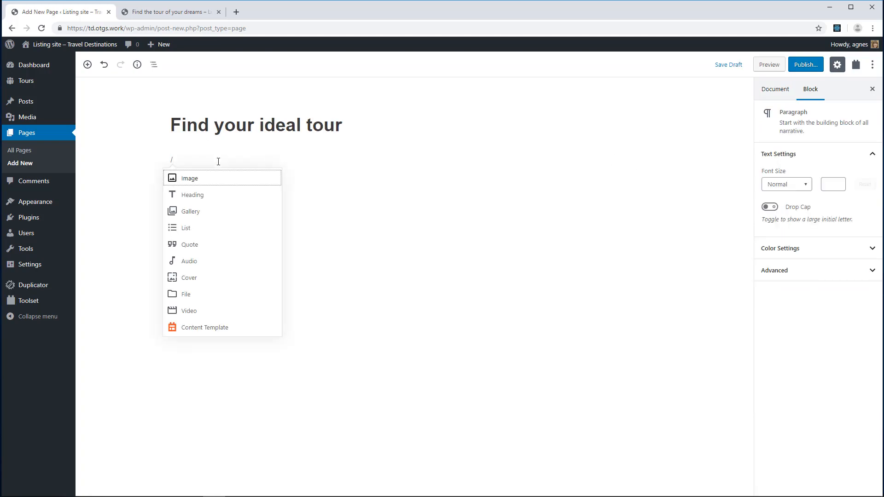
{"action": "type", "text": "view"}
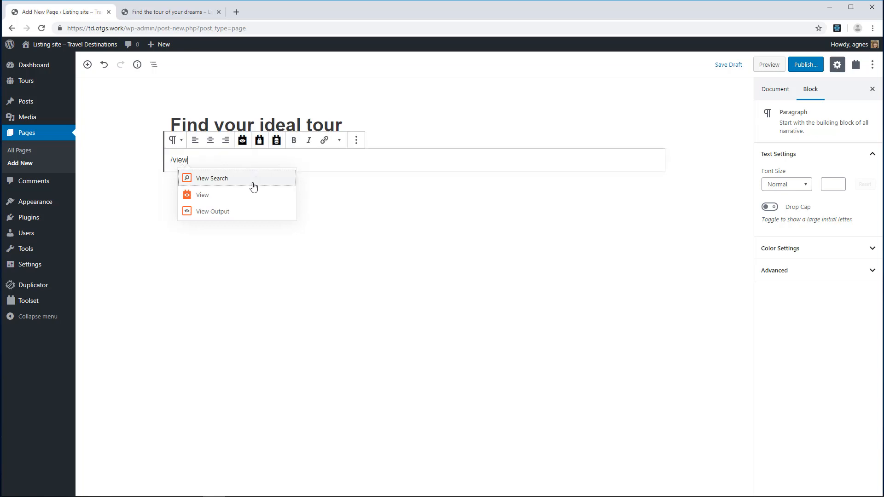
{"action": "left_click", "coordinate": [237, 197]}
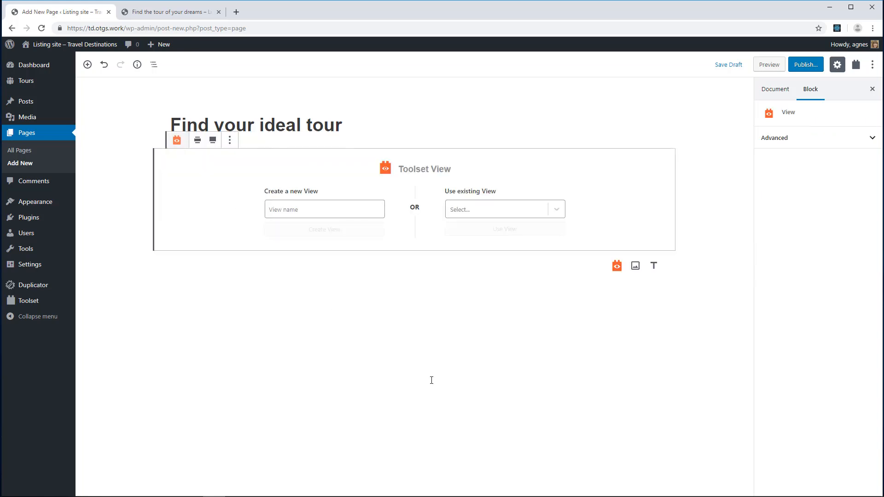
{"action": "left_click", "coordinate": [311, 214]}
{"action": "type", "text": "Sear"}
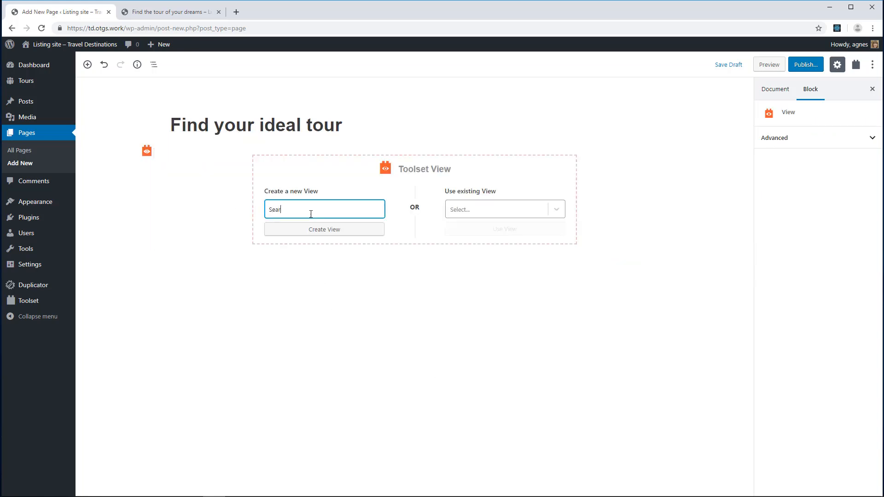
{"action": "type", "text": "ch: tour"}
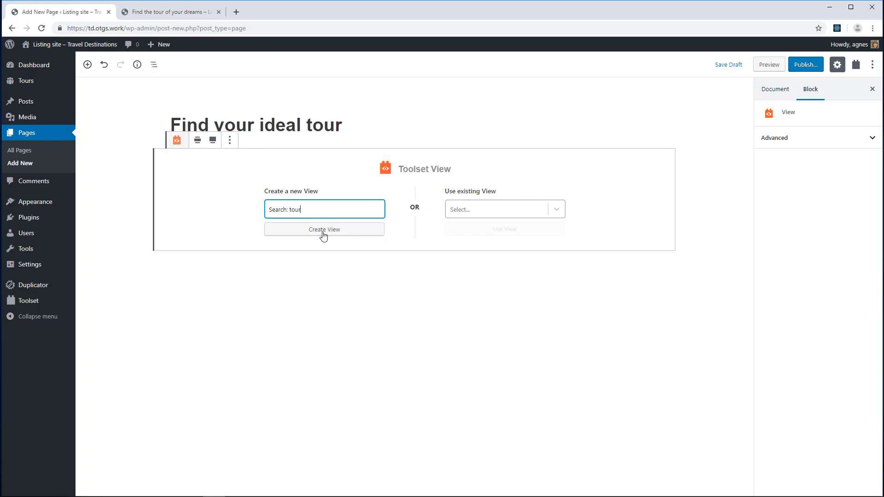
{"action": "left_click", "coordinate": [324, 233]}
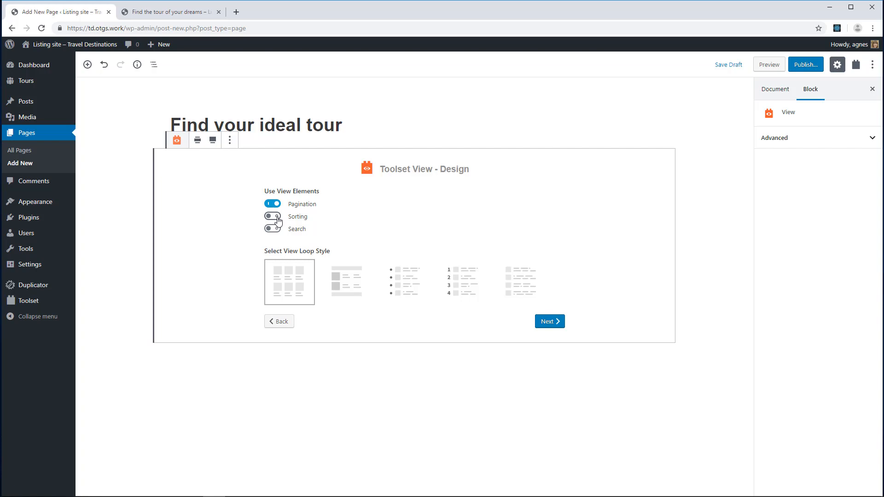
Enable sorting and search for the View, keep the grid loop style, and choose Tours as its content.
{"action": "left_click", "coordinate": [278, 220]}
{"action": "left_click", "coordinate": [278, 233]}
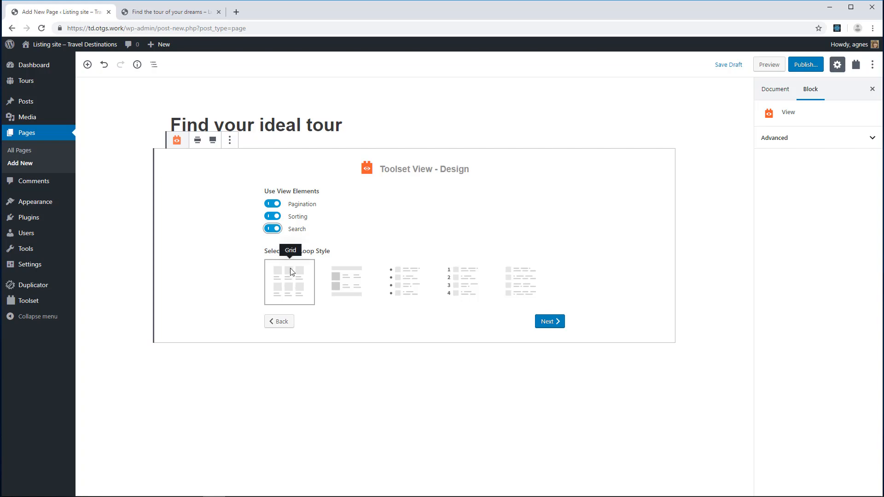
{"action": "left_click", "coordinate": [558, 322]}
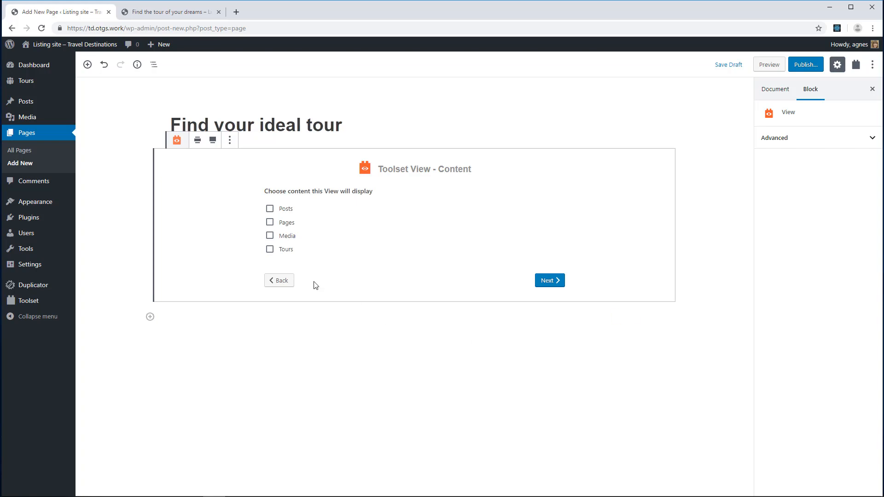
{"action": "left_click", "coordinate": [271, 251]}
{"action": "left_click", "coordinate": [552, 282]}
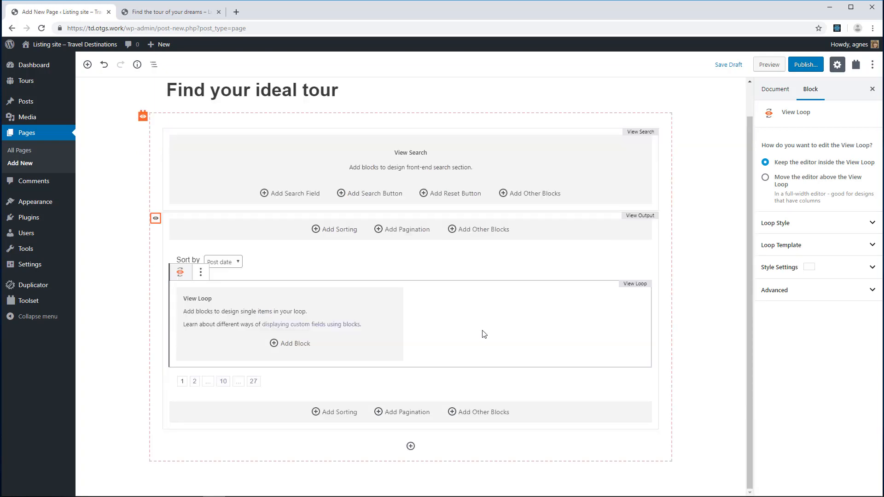
Add a Toolset Image block to the View Loop, with Featured Image Data of the current post as its dynamic source.
{"action": "left_click", "coordinate": [295, 348]}
{"action": "left_click", "coordinate": [295, 351]}
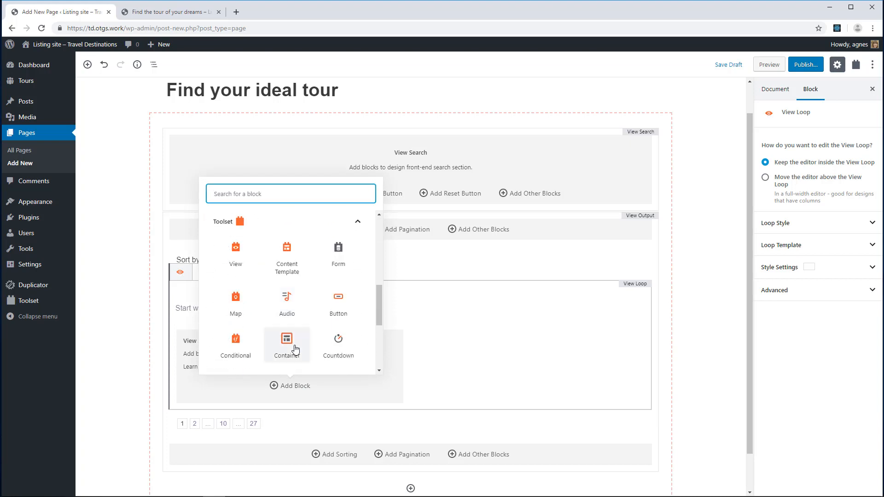
{"action": "type", "text": "imag"}
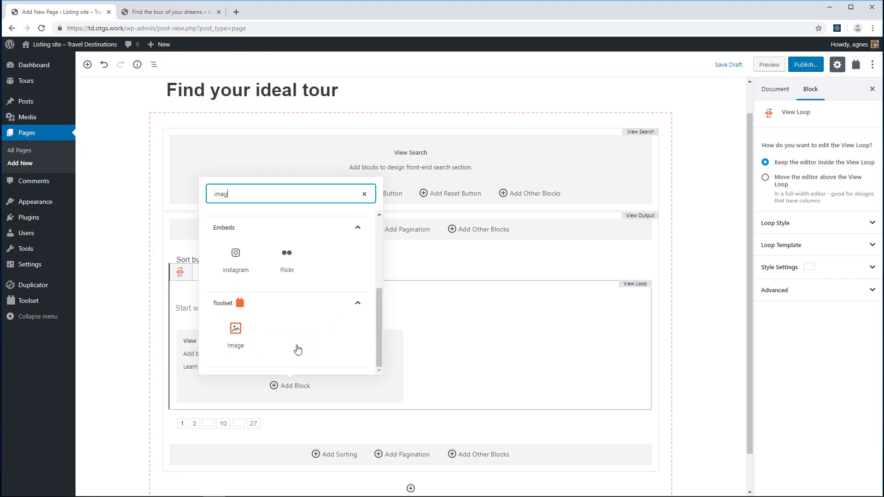
{"action": "left_click", "coordinate": [237, 334]}
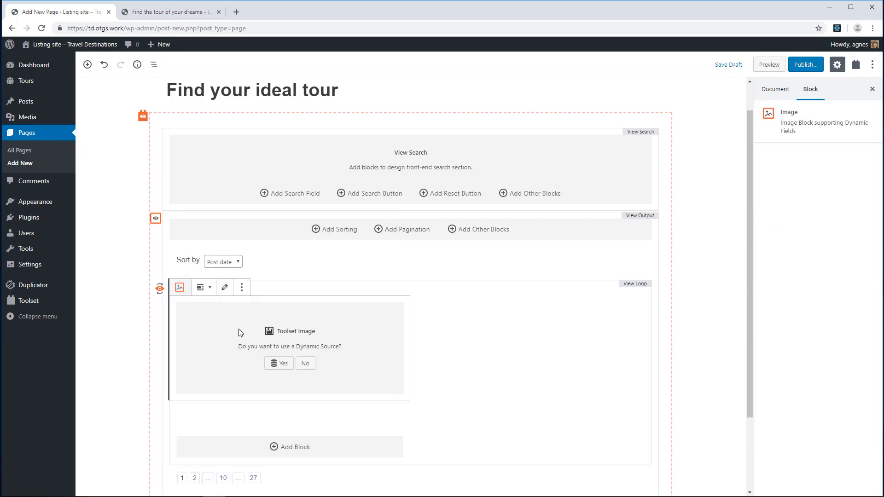
{"action": "left_click", "coordinate": [282, 363]}
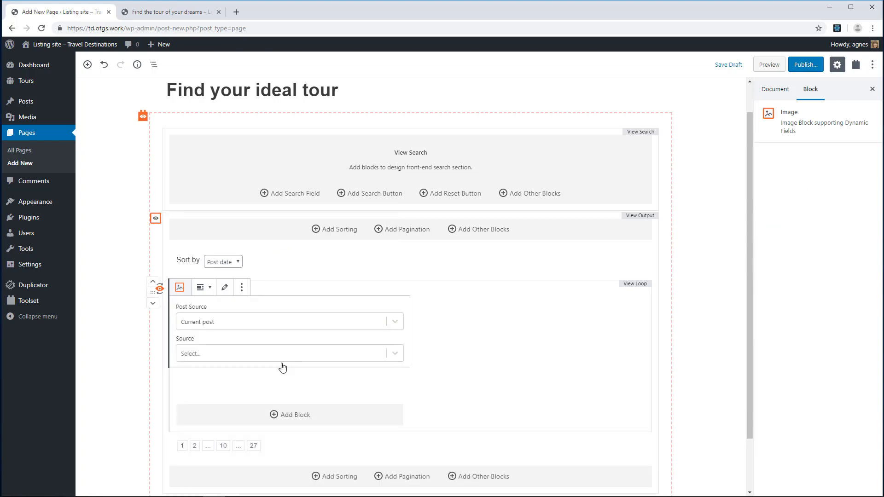
{"action": "left_click", "coordinate": [260, 358]}
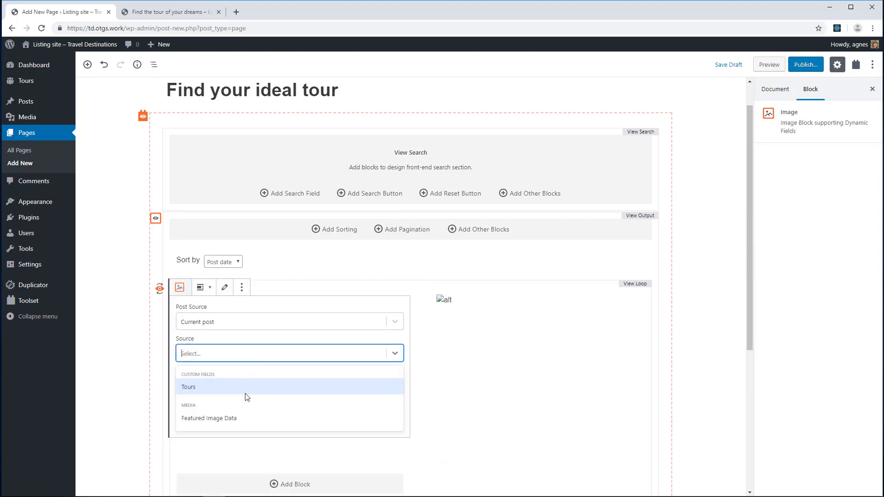
{"action": "left_click", "coordinate": [244, 420]}
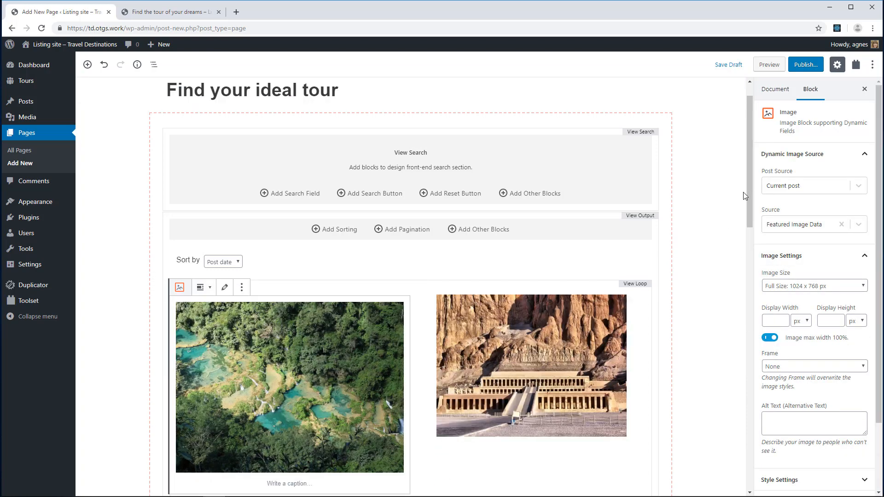
Insert a Toolset Container block directly below the image in the View Loop.
{"action": "left_click_drag", "start_coordinate": [747, 186], "coordinate": [747, 245]}
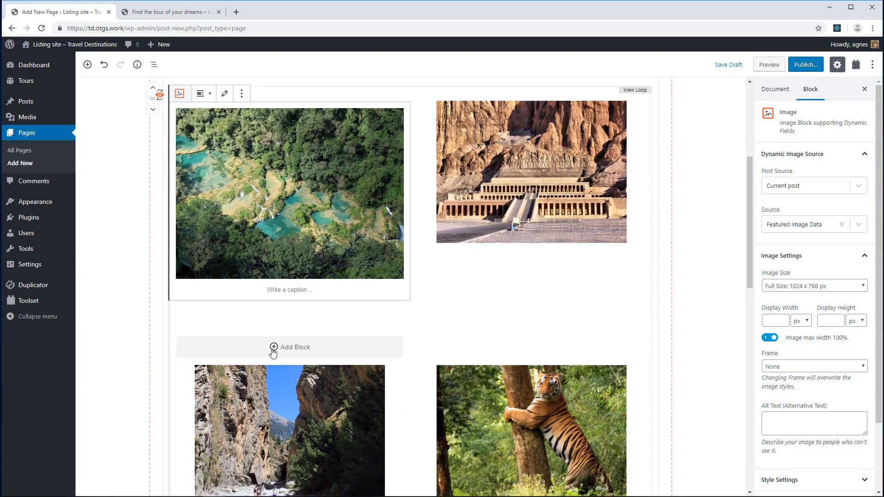
{"action": "mouse_move", "coordinate": [335, 320]}
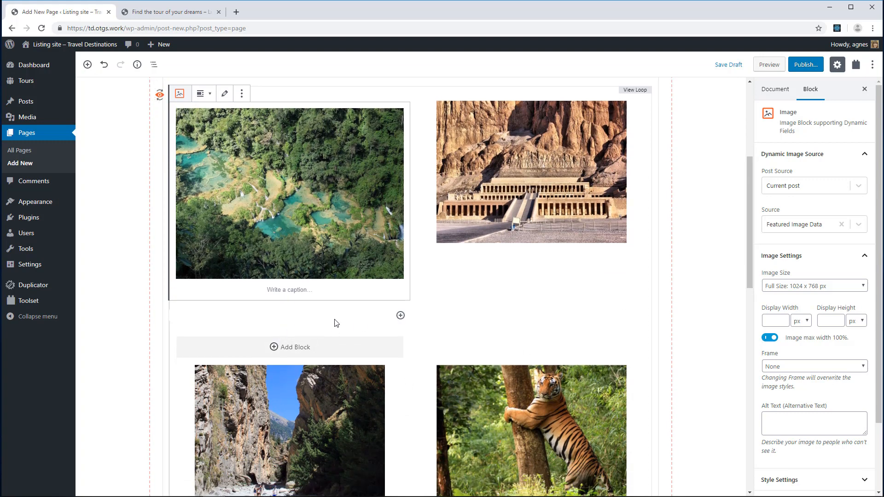
{"action": "left_click", "coordinate": [401, 317]}
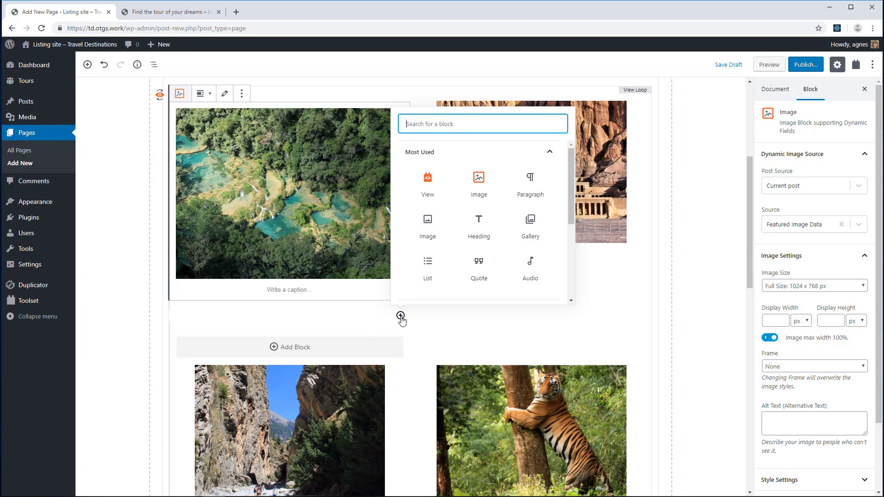
{"action": "type", "text": "con"}
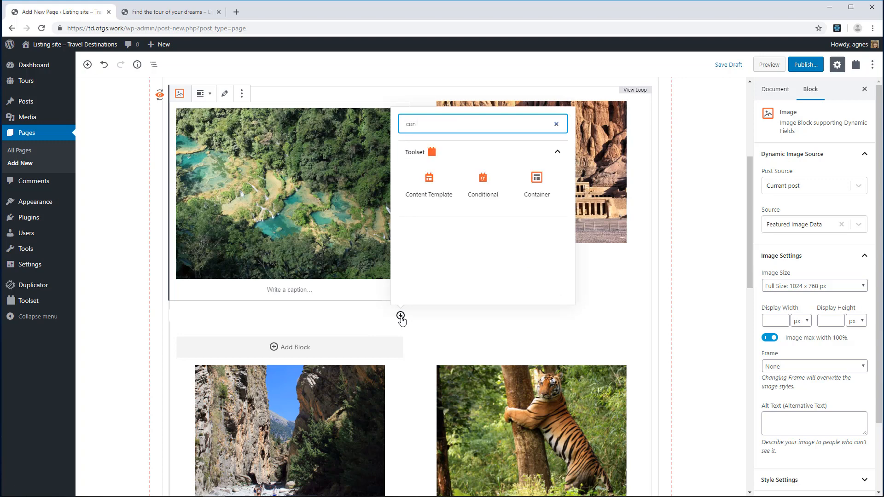
{"action": "left_click", "coordinate": [537, 182]}
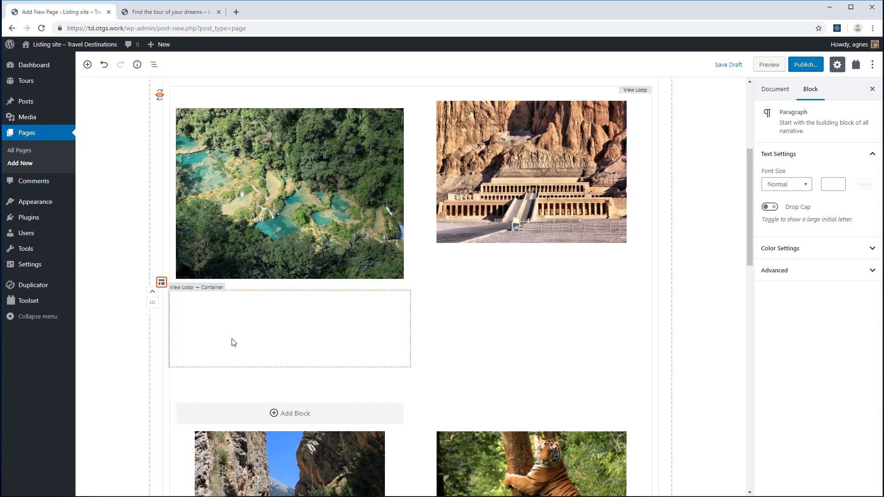
Insert a Toolset Heading block inside the container below the tour image.
{"action": "type", "text": "/"}
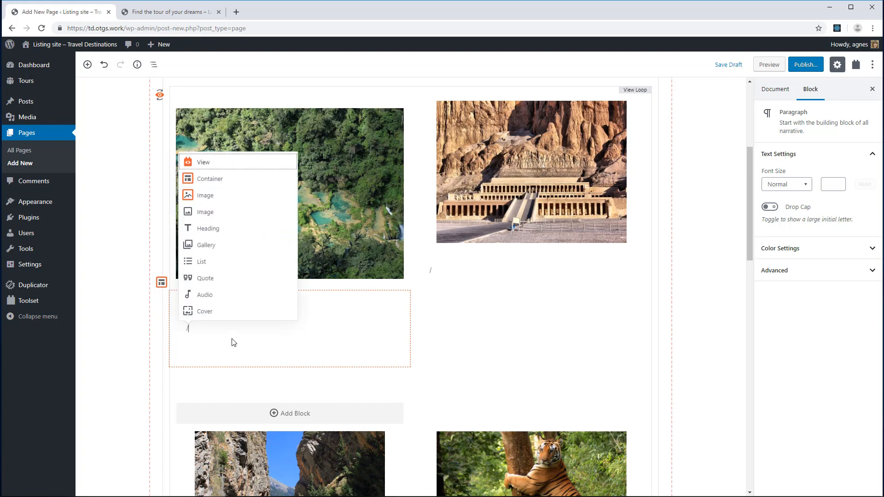
{"action": "type", "text": "ge"}
{"action": "key", "text": "BackSpace"}
{"action": "key", "text": "BackSpace"}
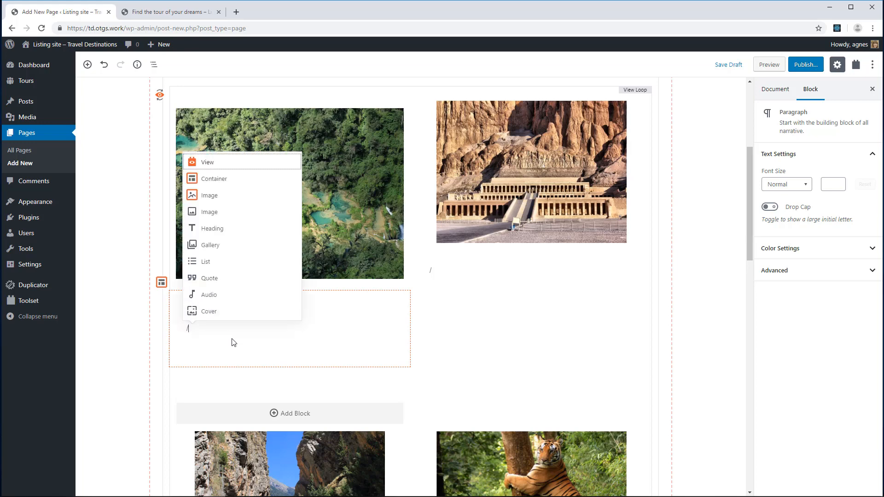
{"action": "type", "text": "hea"}
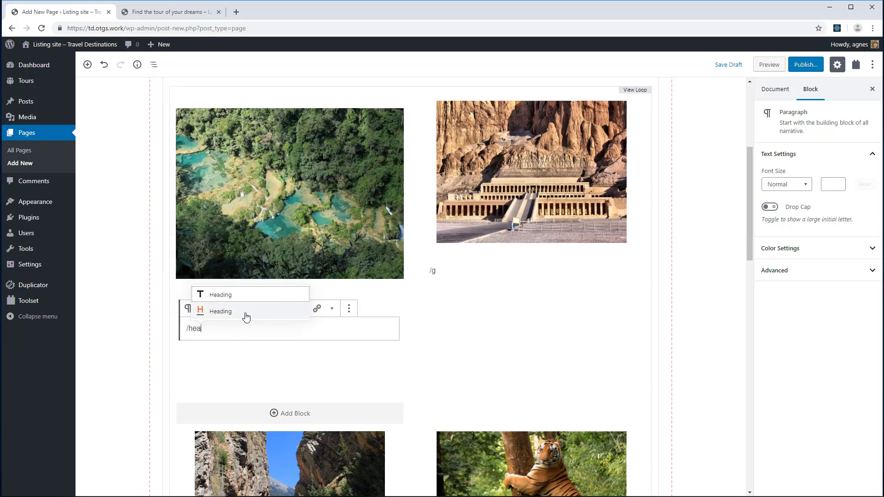
{"action": "left_click", "coordinate": [247, 315]}
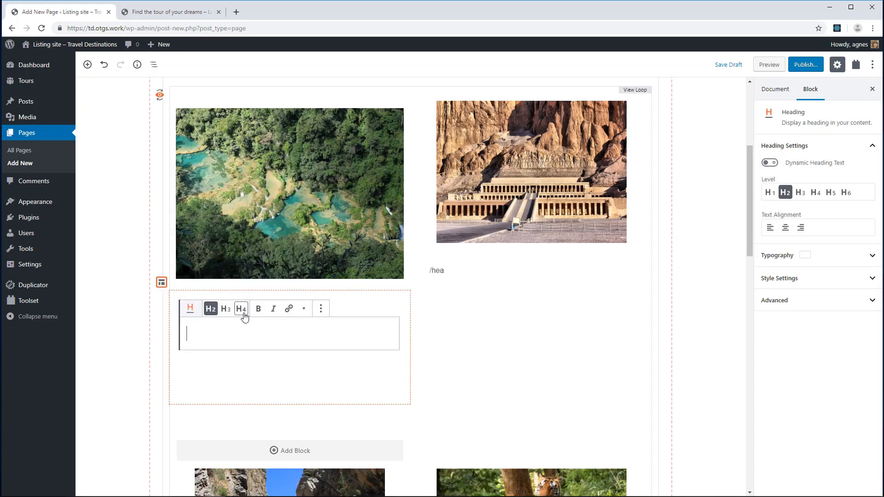
Make the heading text dynamic with "Post Title with a link" as its source, and set the heading level to H3.
{"action": "left_click", "coordinate": [770, 163]}
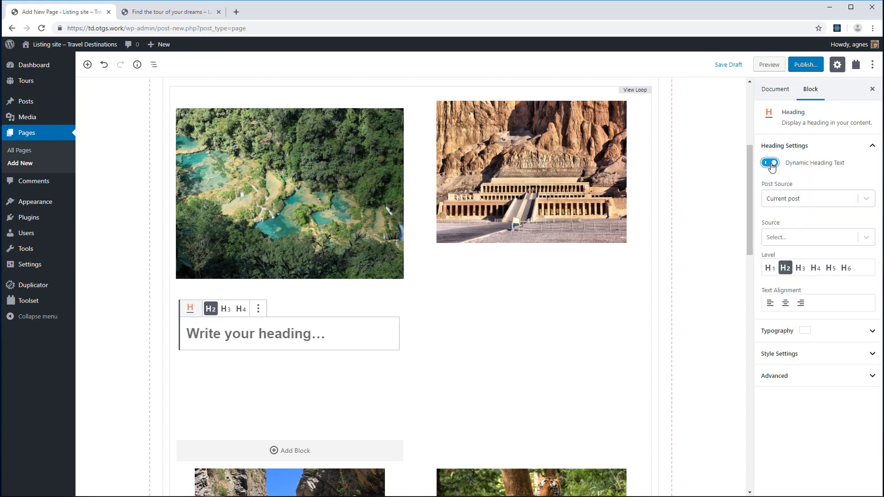
{"action": "left_click", "coordinate": [795, 237]}
{"action": "left_click", "coordinate": [796, 330]}
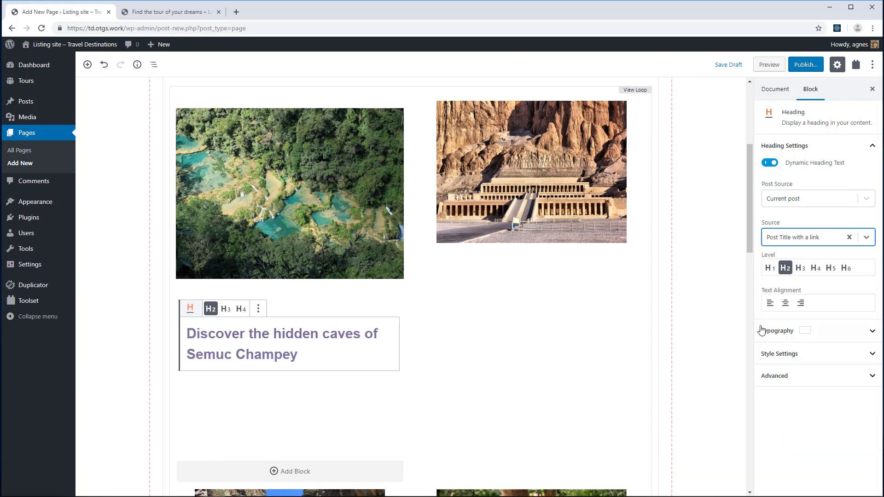
{"action": "left_click", "coordinate": [801, 269]}
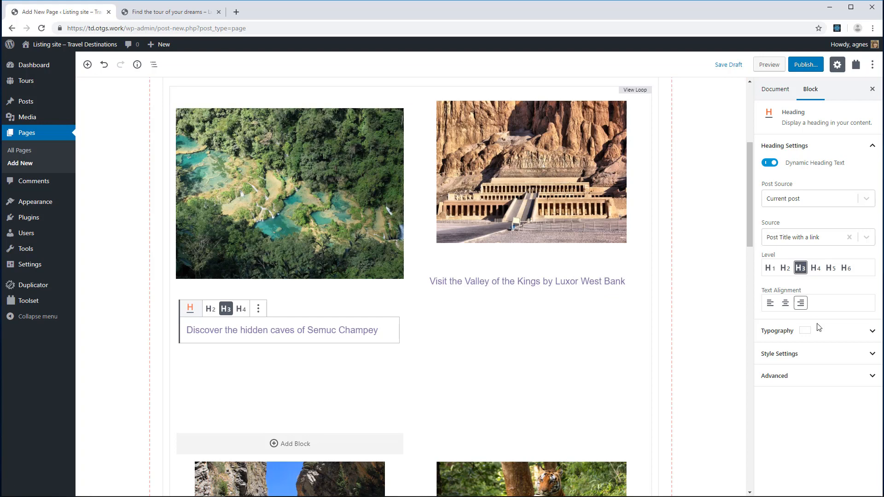
Set the tour title heading's font size to 26 in its typography settings.
{"action": "left_click", "coordinate": [836, 338]}
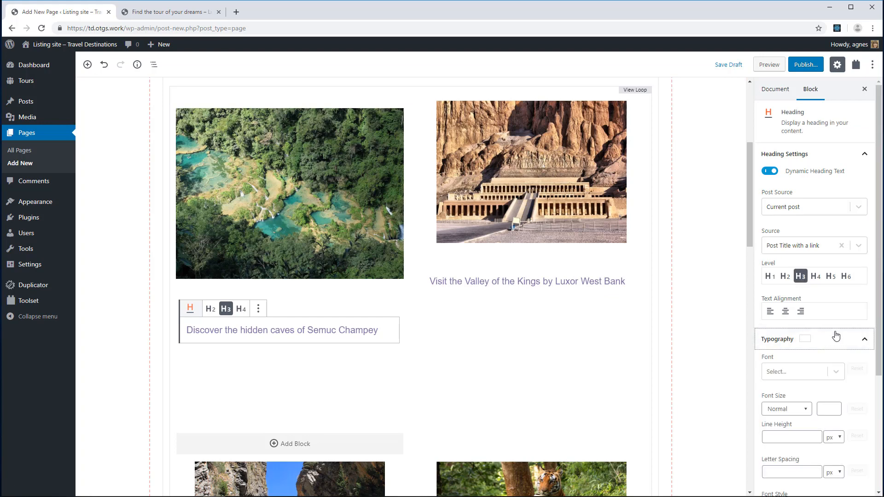
{"action": "left_click", "coordinate": [830, 411]}
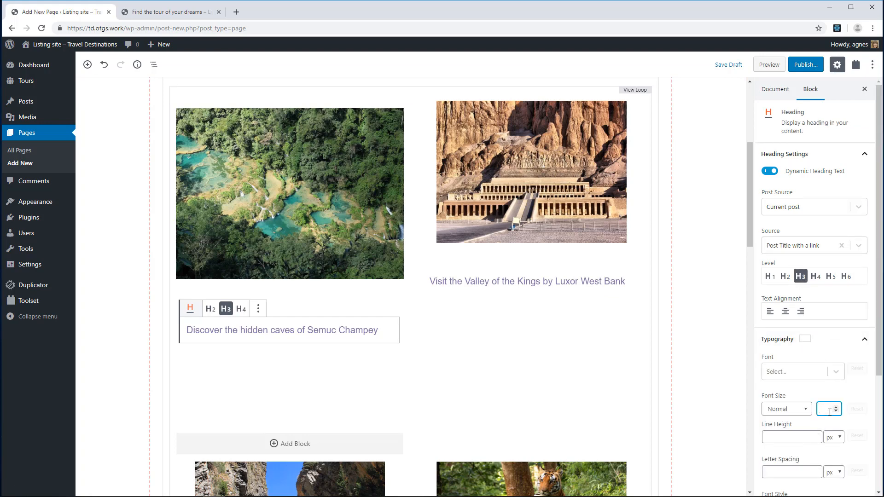
{"action": "type", "text": "26"}
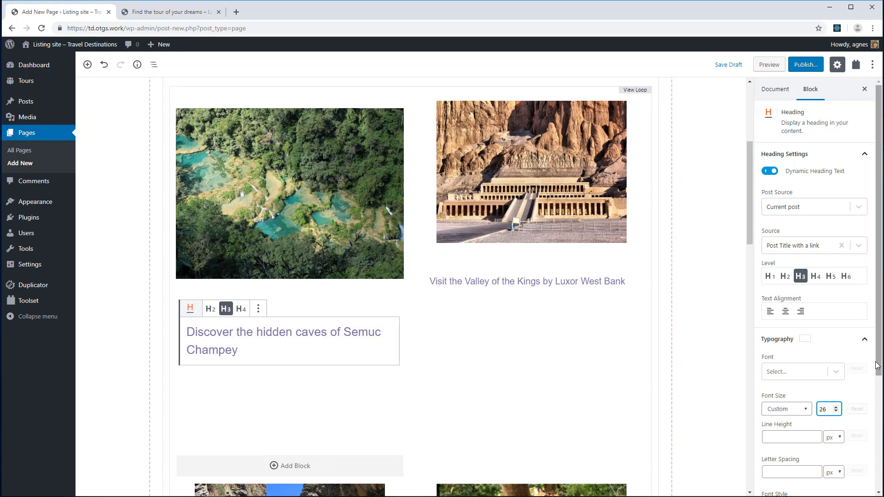
{"action": "left_click_drag", "start_coordinate": [880, 367], "coordinate": [880, 422]}
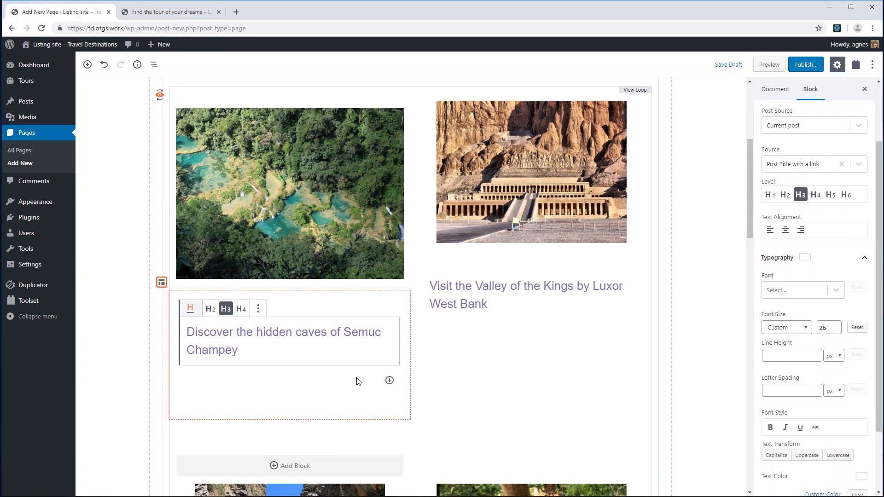
Insert a Single Field block below the tour title, showing the current post's Tour types taxonomy.
{"action": "left_click", "coordinate": [390, 380]}
{"action": "type", "text": "single"}
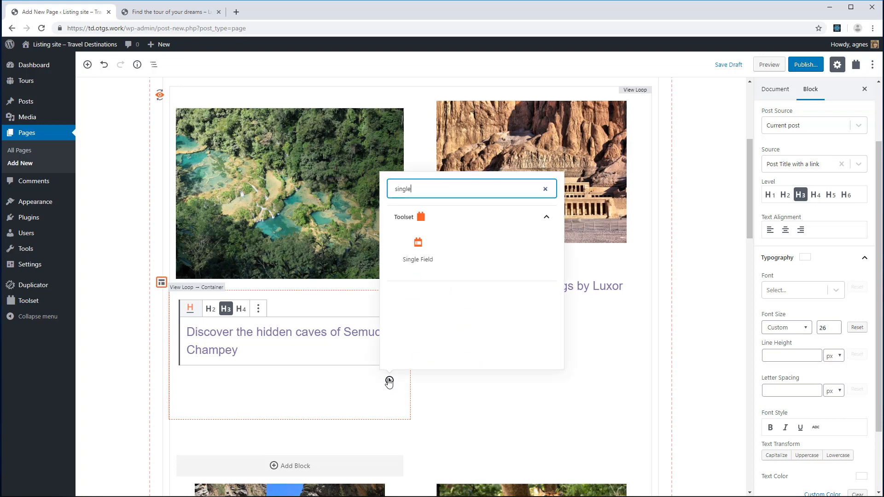
{"action": "left_click", "coordinate": [418, 253]}
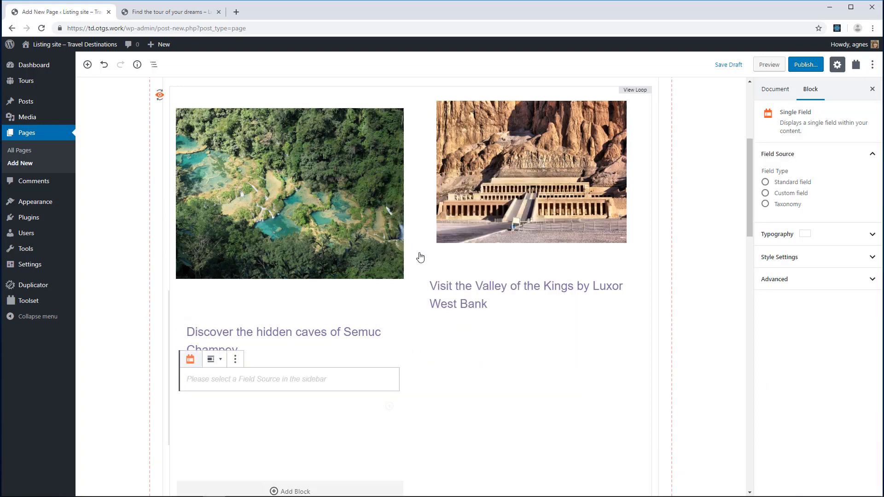
{"action": "left_click", "coordinate": [791, 195]}
{"action": "left_click", "coordinate": [787, 206]}
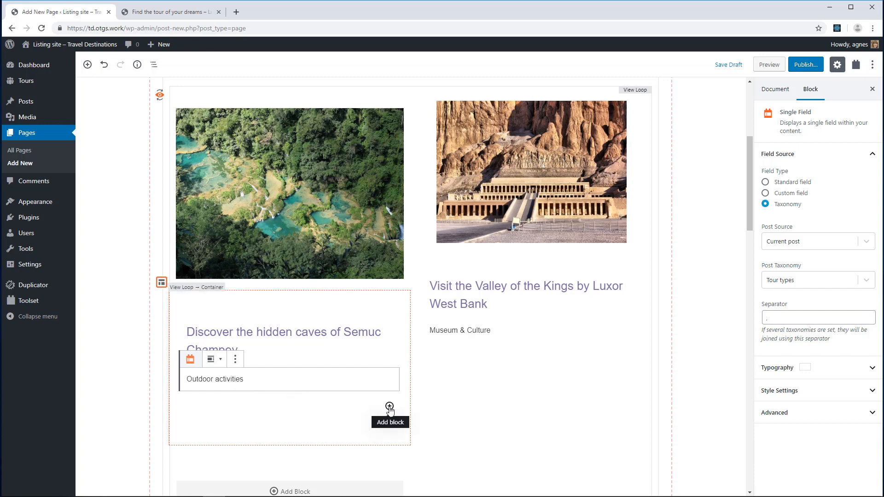
Insert a second Single Field block in the container, showing the custom field Price from the Tours field group.
{"action": "left_click", "coordinate": [390, 407]}
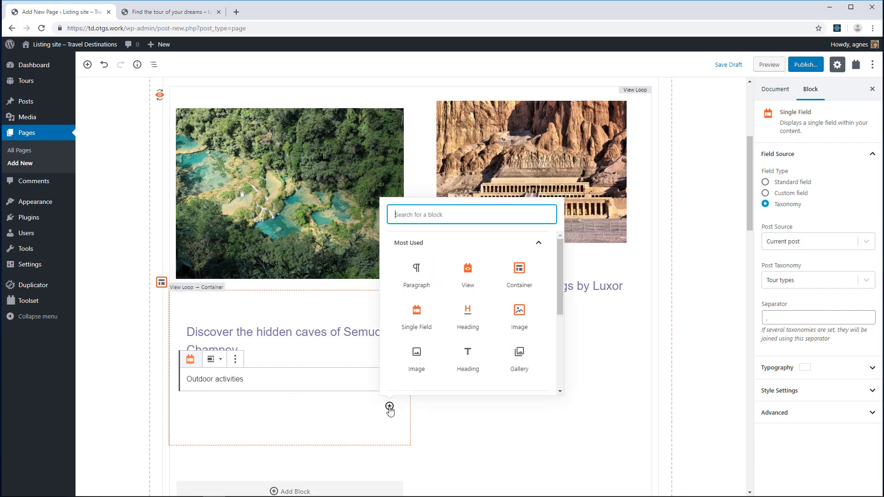
{"action": "left_click", "coordinate": [417, 319]}
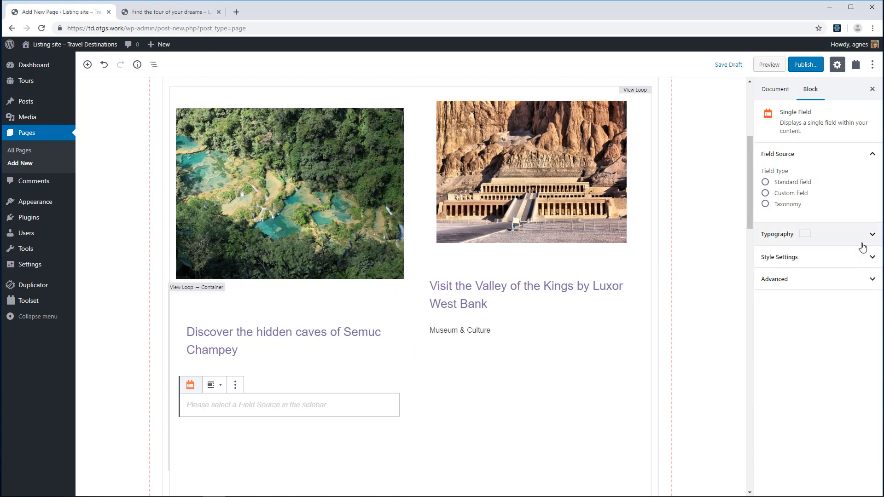
{"action": "left_click", "coordinate": [793, 197]}
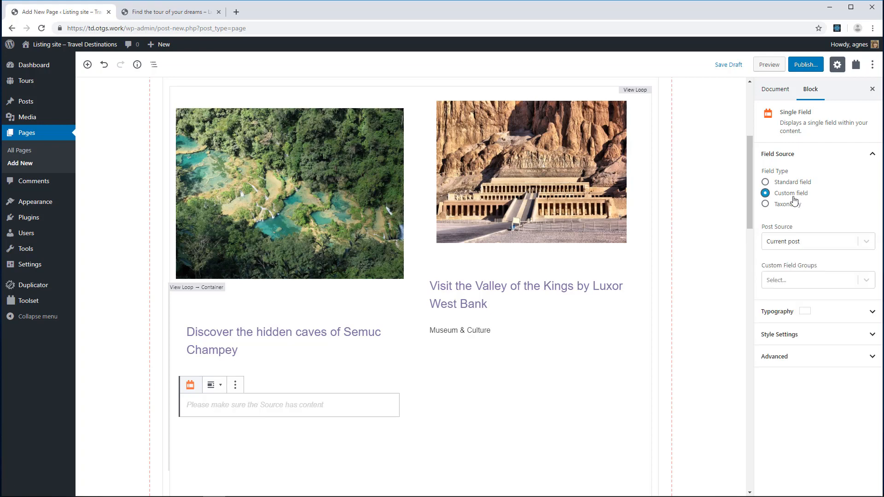
{"action": "left_click", "coordinate": [789, 282]}
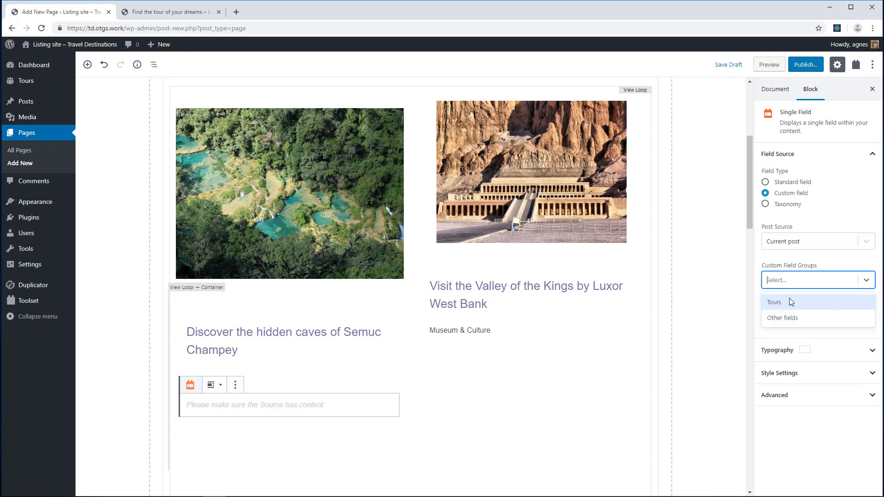
{"action": "left_click", "coordinate": [789, 299]}
{"action": "left_click", "coordinate": [790, 325]}
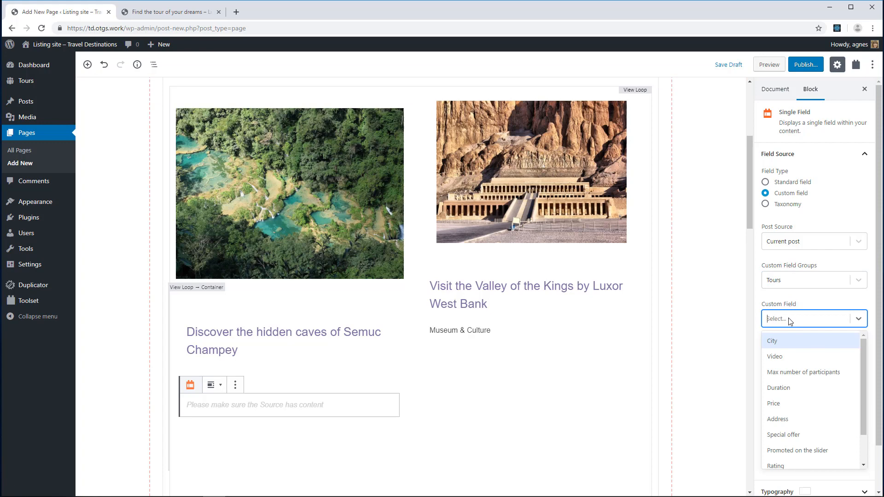
{"action": "left_click", "coordinate": [788, 408]}
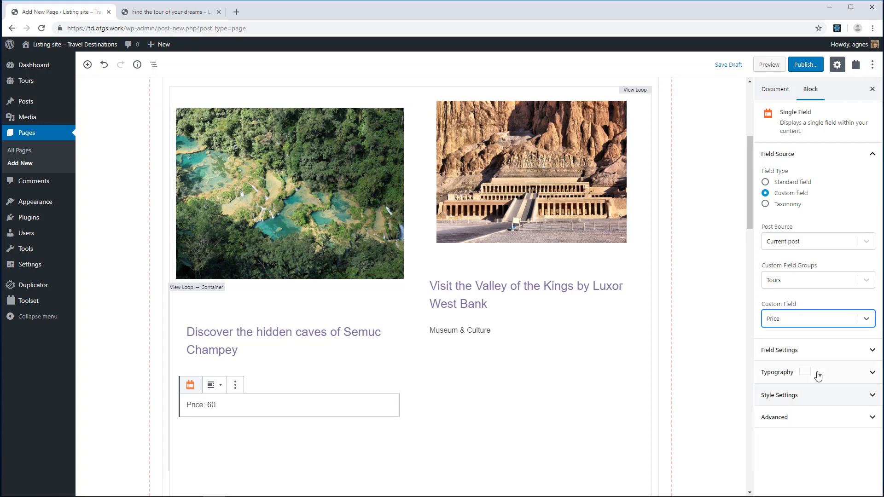
Enable margin and padding for the price field and set its bottom margin to 20.
{"action": "left_click", "coordinate": [833, 396]}
{"action": "scroll", "coordinate": [829, 424], "scroll_direction": "down", "scroll_amount": 2}
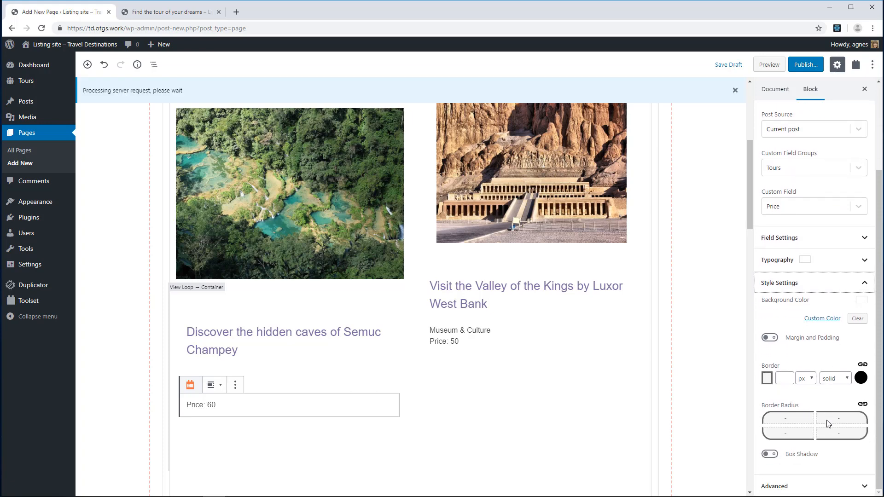
{"action": "left_click", "coordinate": [770, 338]}
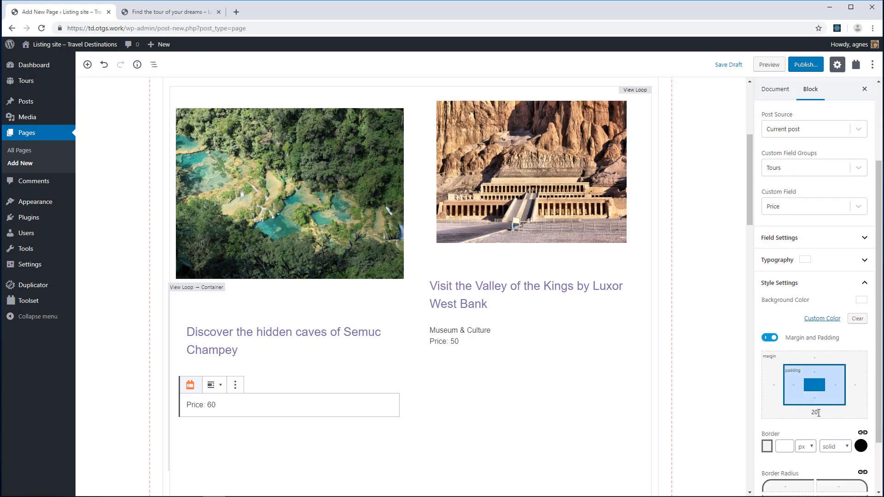
{"action": "left_click", "coordinate": [717, 416]}
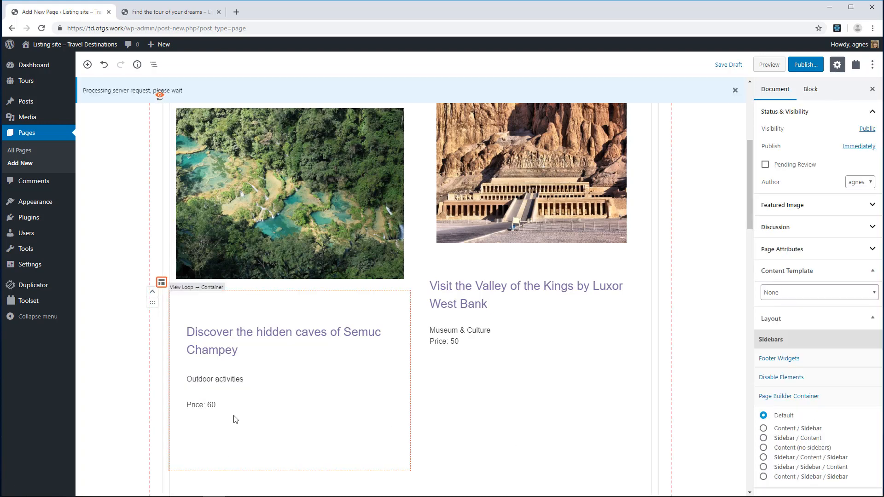
Move the tour type field up so it sits above the tour title heading.
{"action": "left_click", "coordinate": [193, 379]}
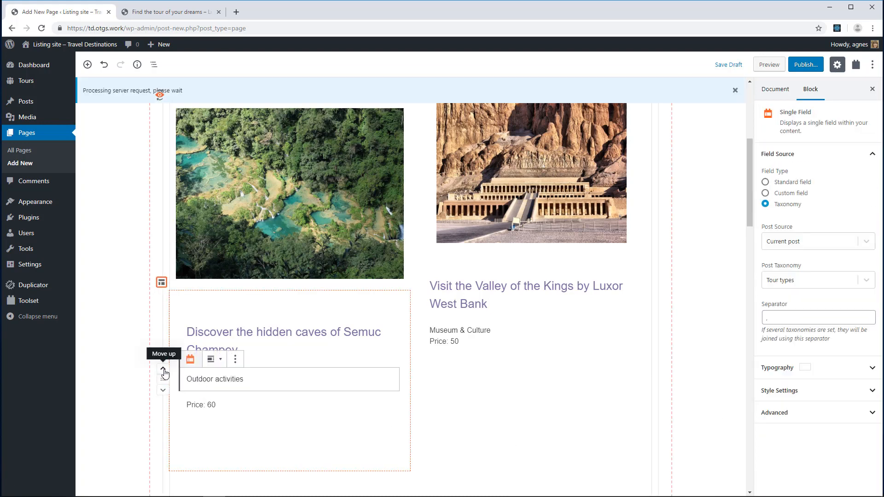
{"action": "left_click", "coordinate": [163, 370]}
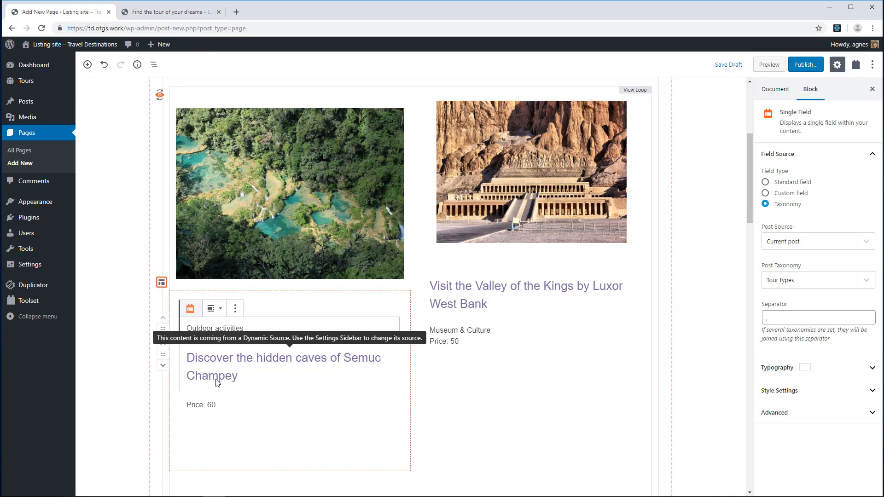
Insert a Toolset Star Rating block between the tour title heading and the price field.
{"action": "left_click", "coordinate": [290, 391]}
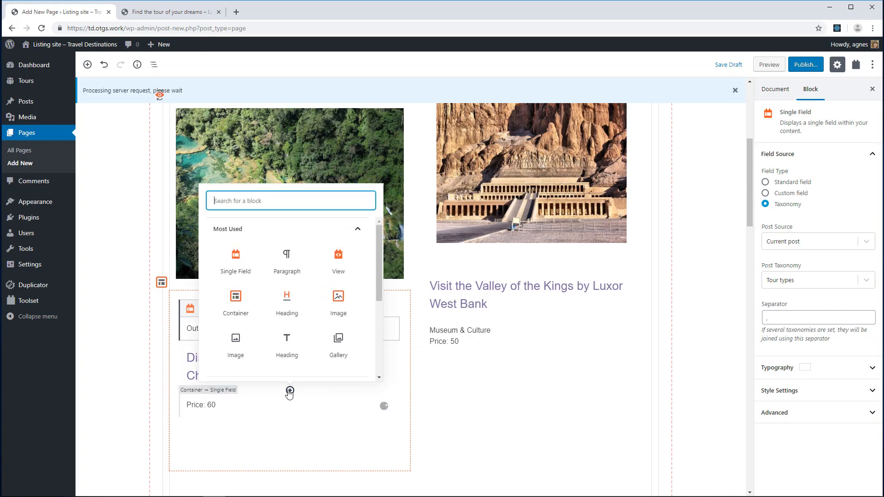
{"action": "type", "text": "ra"}
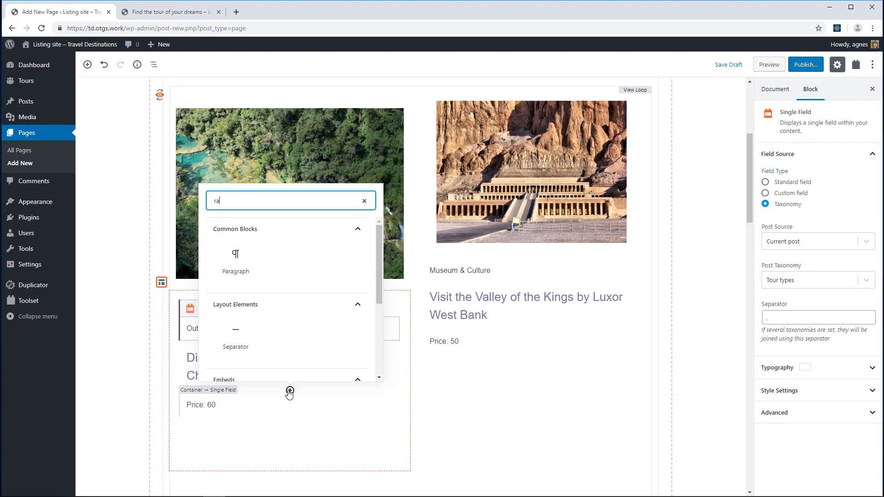
{"action": "type", "text": "ti"}
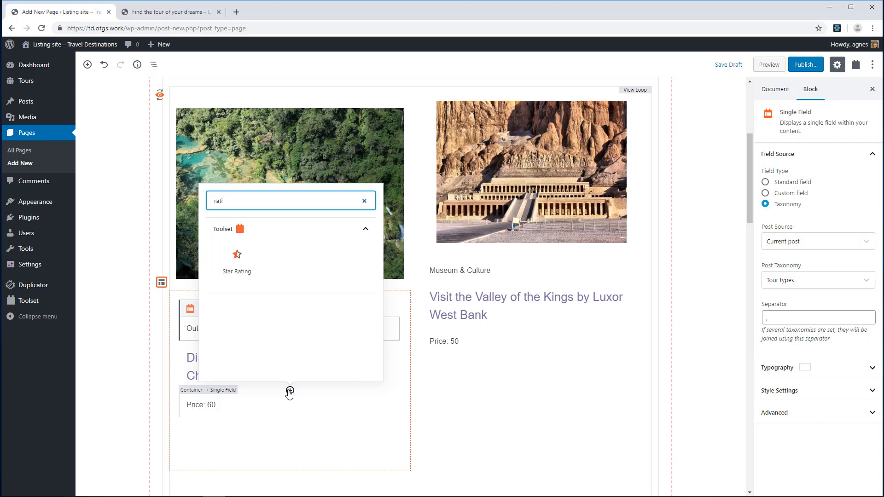
{"action": "left_click", "coordinate": [239, 269]}
Make the star rating's value dynamic, using the Rating field from the current post's Tours custom fields.
{"action": "left_click", "coordinate": [771, 172]}
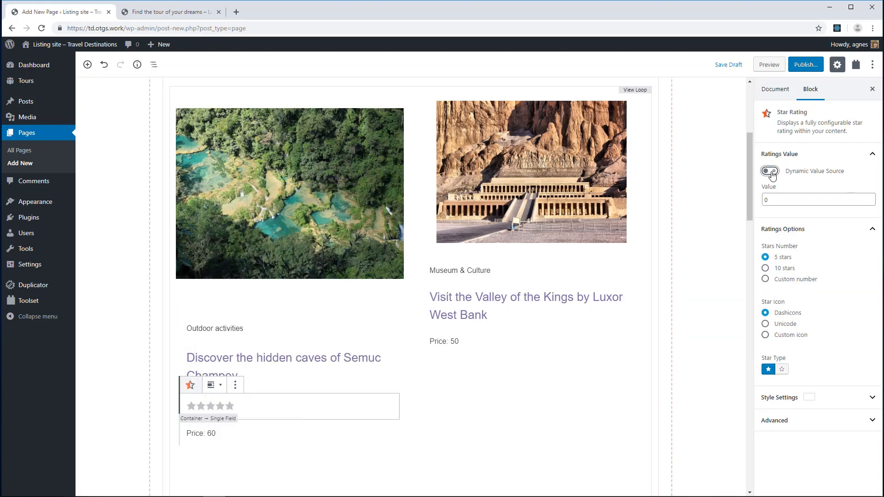
{"action": "left_click", "coordinate": [810, 245]}
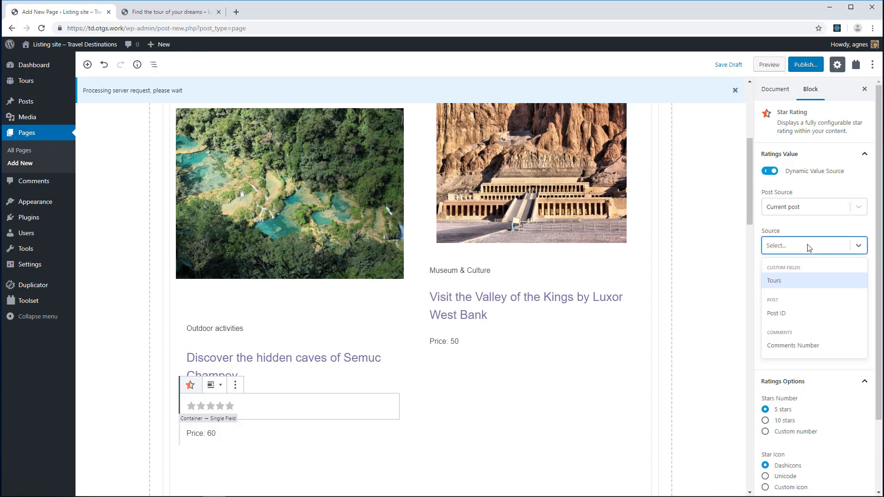
{"action": "left_click", "coordinate": [802, 280]}
{"action": "left_click", "coordinate": [805, 284]}
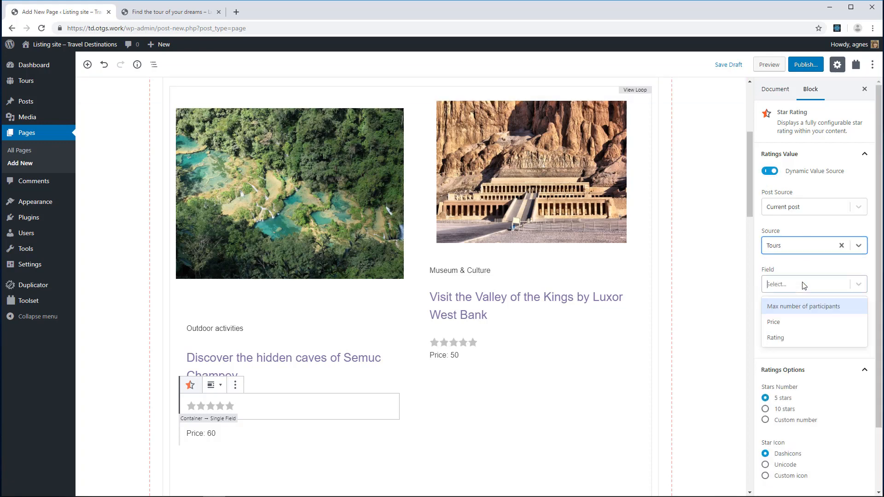
{"action": "left_click", "coordinate": [794, 338]}
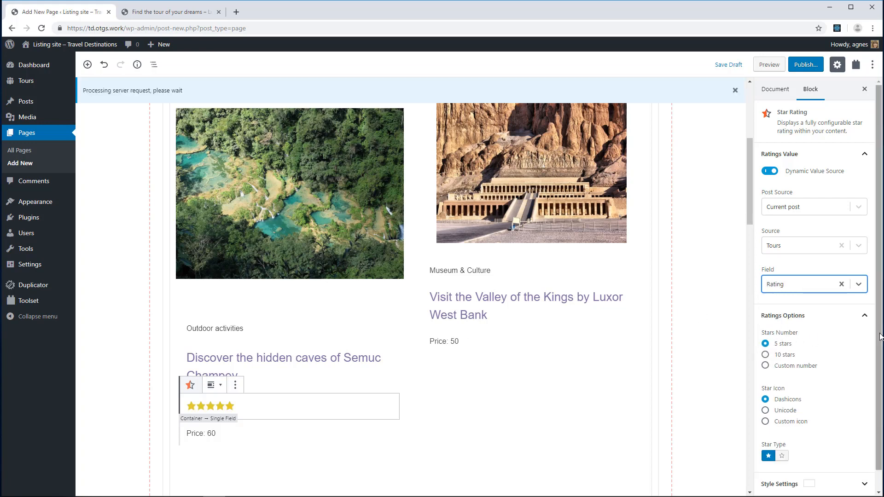
Open the custom icon color picker in the star rating's style settings.
{"action": "scroll", "coordinate": [869, 353], "scroll_direction": "down", "scroll_amount": 1}
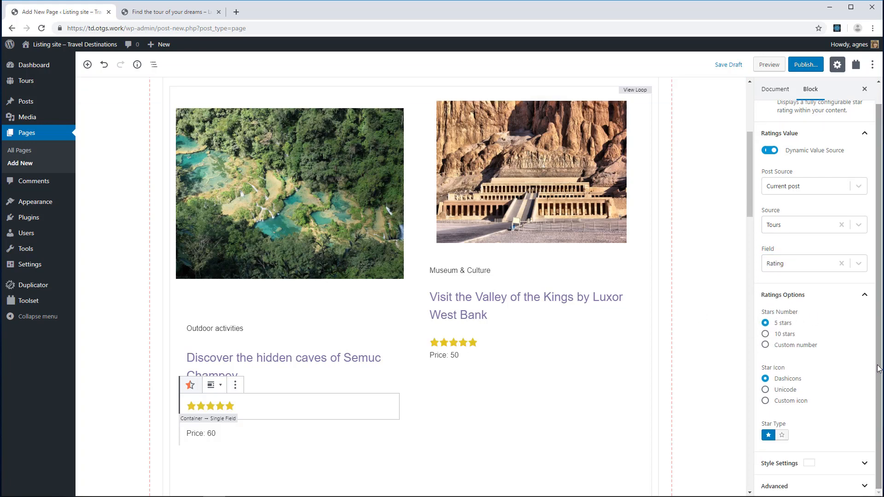
{"action": "left_click", "coordinate": [839, 470]}
{"action": "left_click_drag", "start_coordinate": [881, 311], "coordinate": [876, 449]}
{"action": "left_click", "coordinate": [822, 338]}
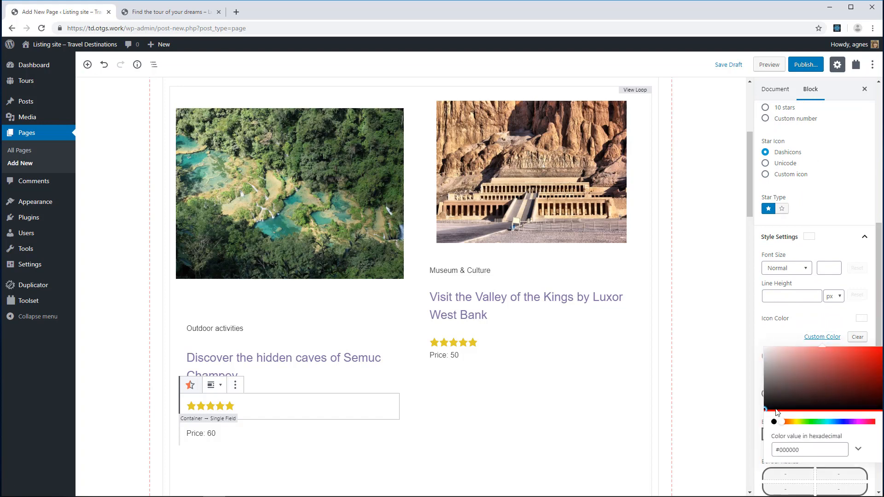
Try dark custom shades such as #5c544a and #5d4b59 as the star icon color.
{"action": "left_click_drag", "start_coordinate": [786, 423], "coordinate": [792, 424]}
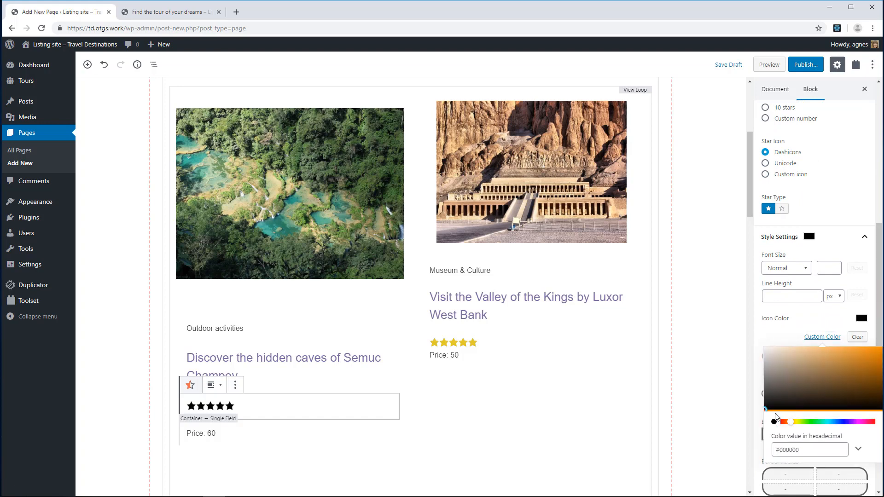
{"action": "left_click", "coordinate": [788, 389]}
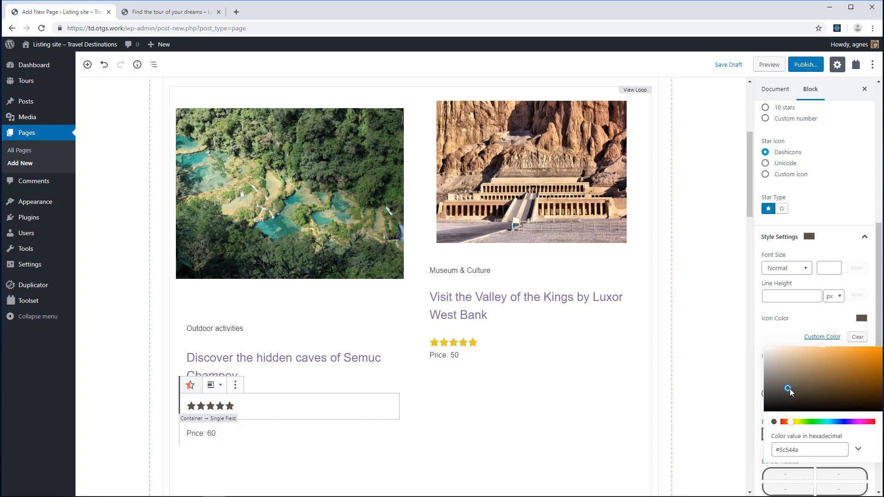
{"action": "left_click_drag", "start_coordinate": [790, 423], "coordinate": [864, 426]}
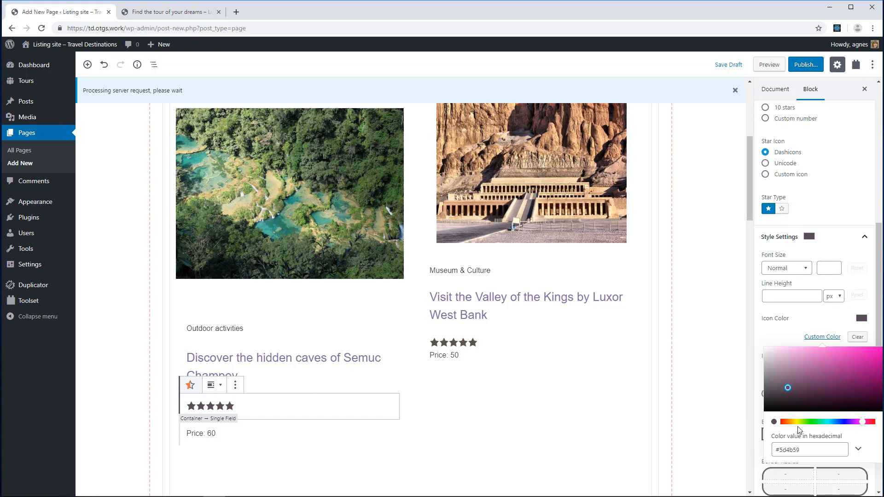
Set the star rating's icon color to the hexadecimal value #ffba25.
{"action": "left_click_drag", "start_coordinate": [779, 450], "coordinate": [832, 451]}
{"action": "type", "text": "ff"}
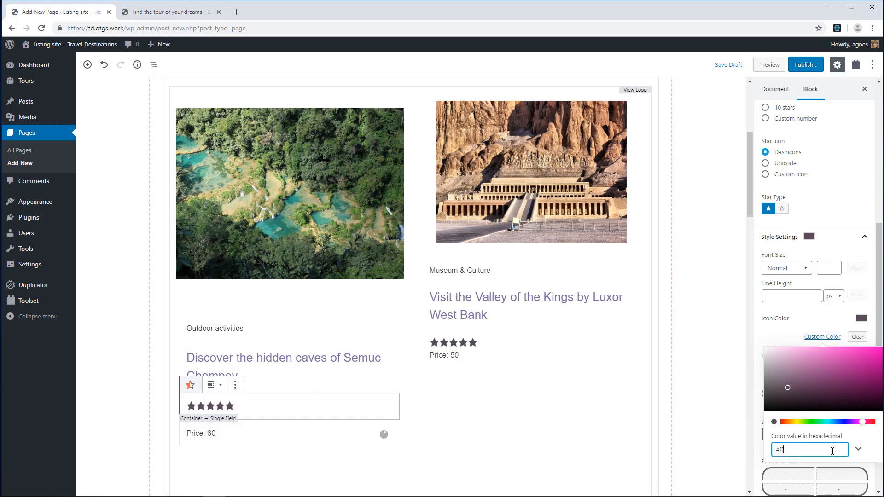
{"action": "type", "text": "ba25"}
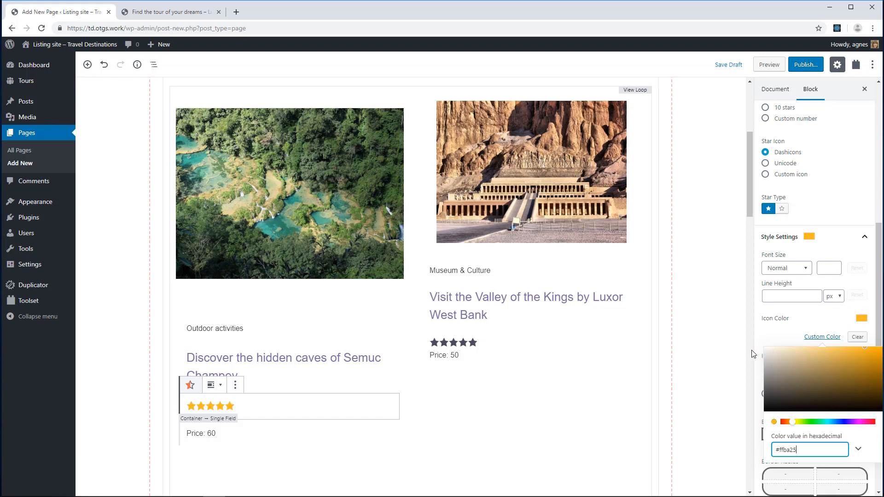
{"action": "left_click", "coordinate": [714, 343]}
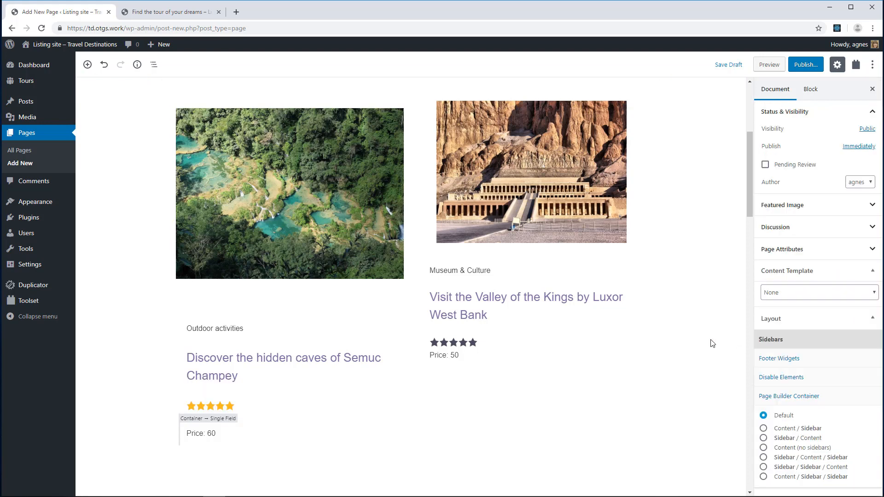
Enable margin and padding for the star rating in the tour container and set its bottom margin to 20.
{"action": "left_click", "coordinate": [221, 406]}
{"action": "scroll", "coordinate": [881, 397], "scroll_direction": "down", "scroll_amount": 1}
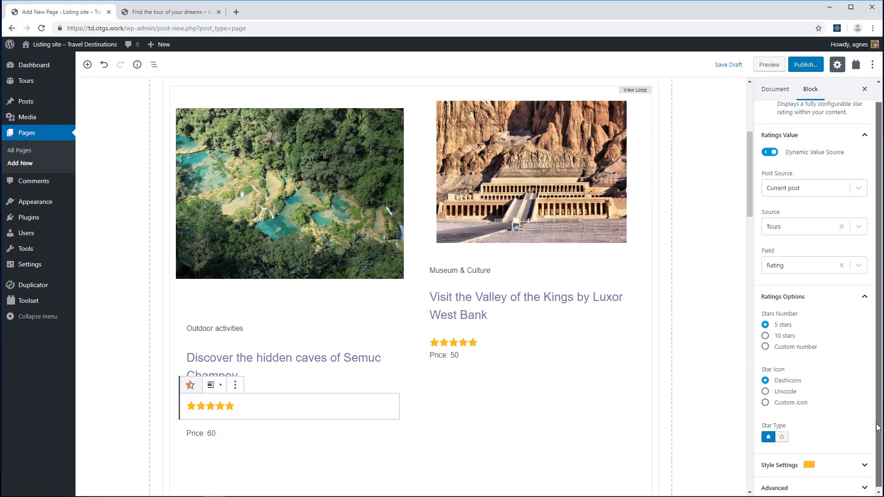
{"action": "left_click", "coordinate": [825, 465]}
{"action": "scroll", "coordinate": [817, 436], "scroll_direction": "down", "scroll_amount": 2}
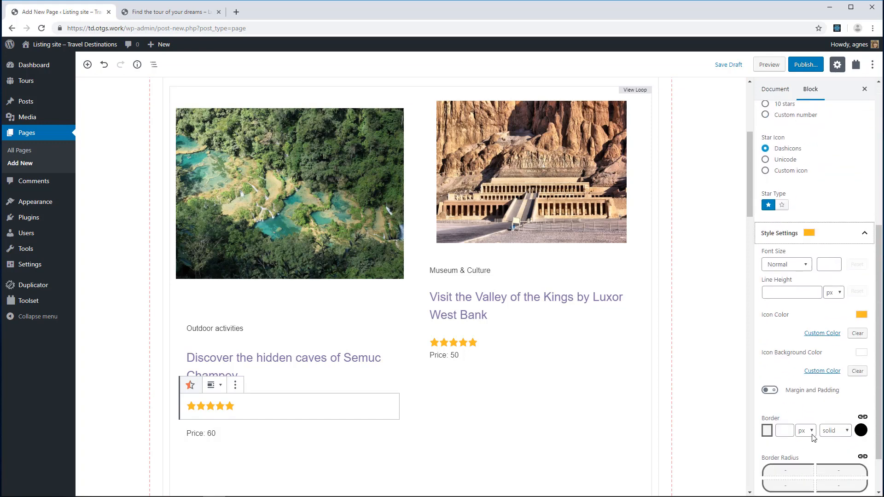
{"action": "left_click", "coordinate": [775, 392]}
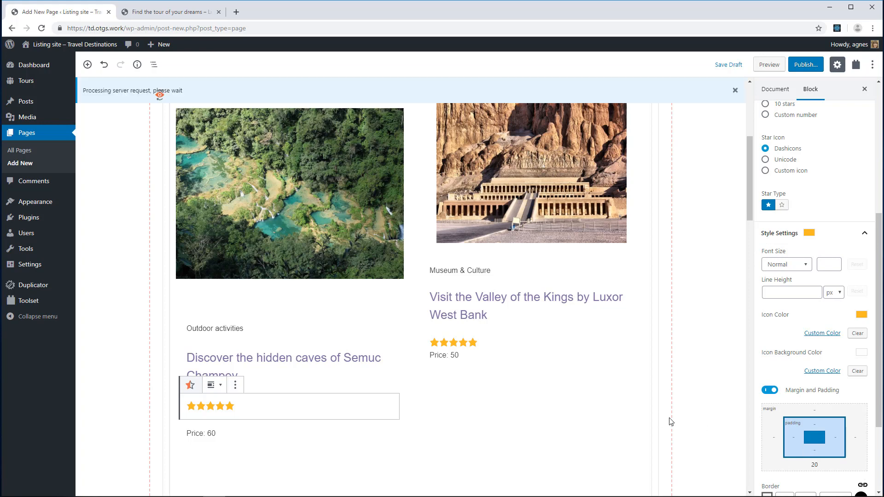
{"action": "left_click", "coordinate": [722, 422]}
Set the Price field's font size to 19 and make its text bold.
{"action": "left_click", "coordinate": [206, 439]}
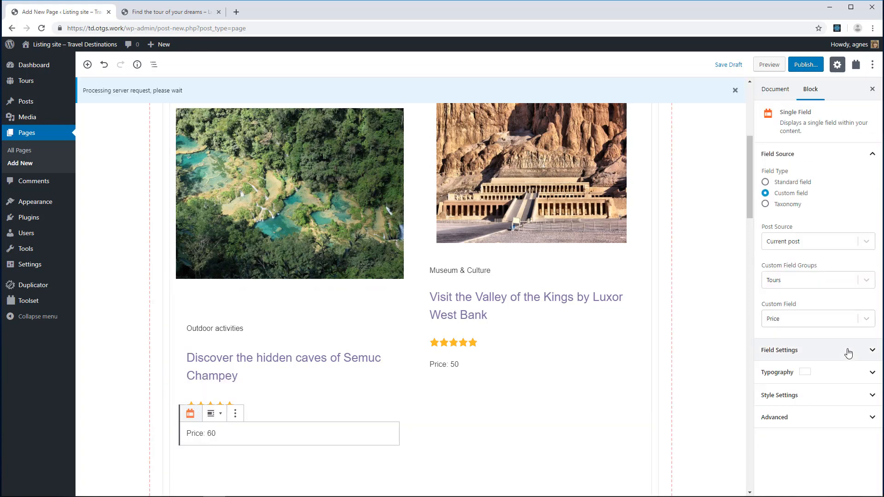
{"action": "left_click", "coordinate": [841, 377]}
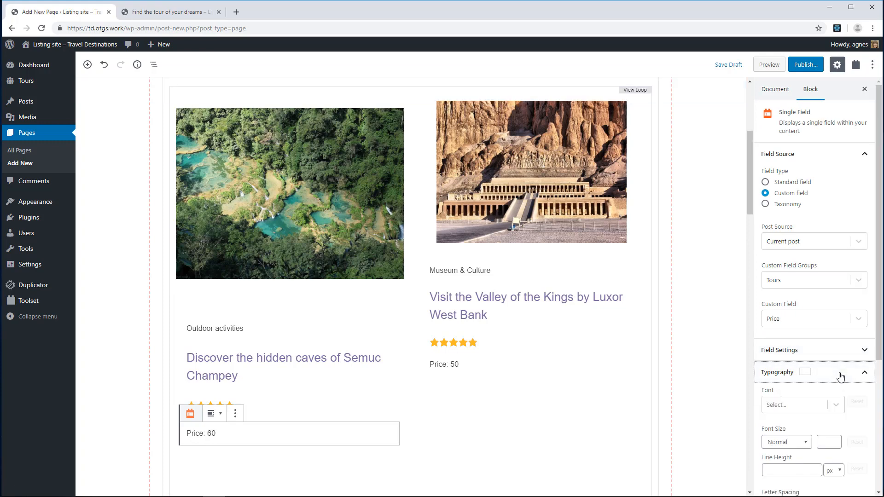
{"action": "left_click", "coordinate": [832, 442]}
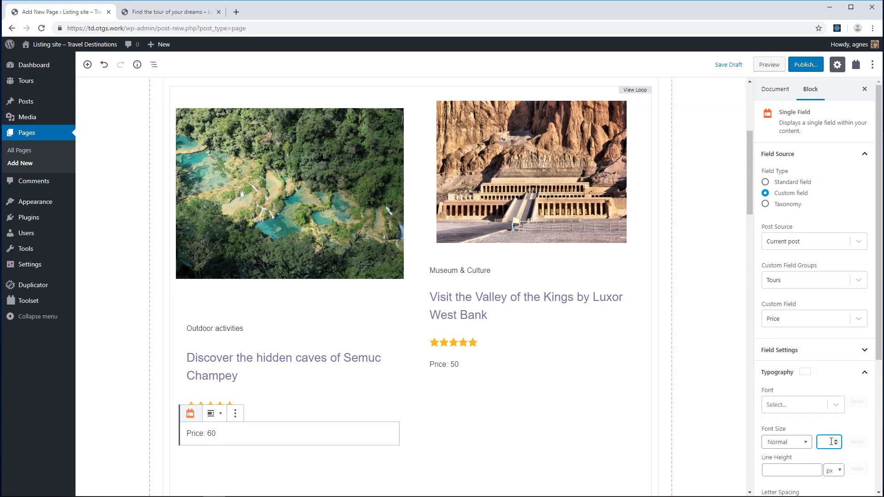
{"action": "type", "text": "19"}
{"action": "scroll", "coordinate": [881, 337], "scroll_direction": "down", "scroll_amount": 4}
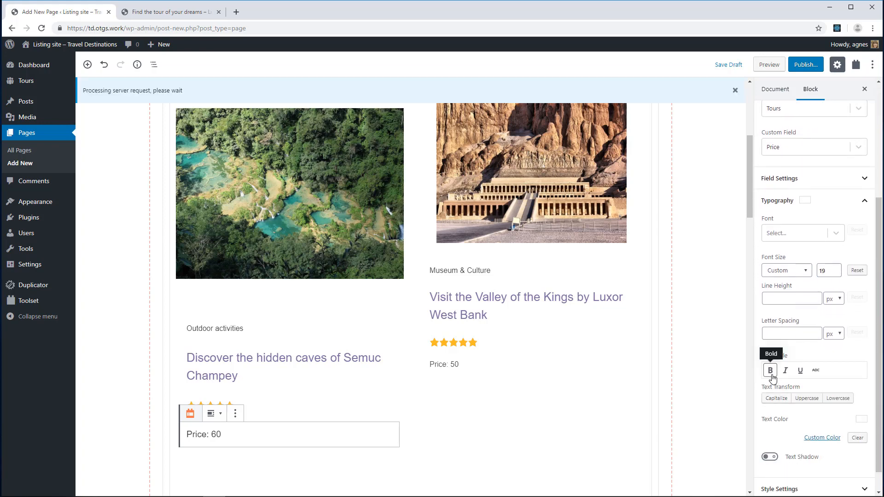
{"action": "left_click", "coordinate": [771, 371]}
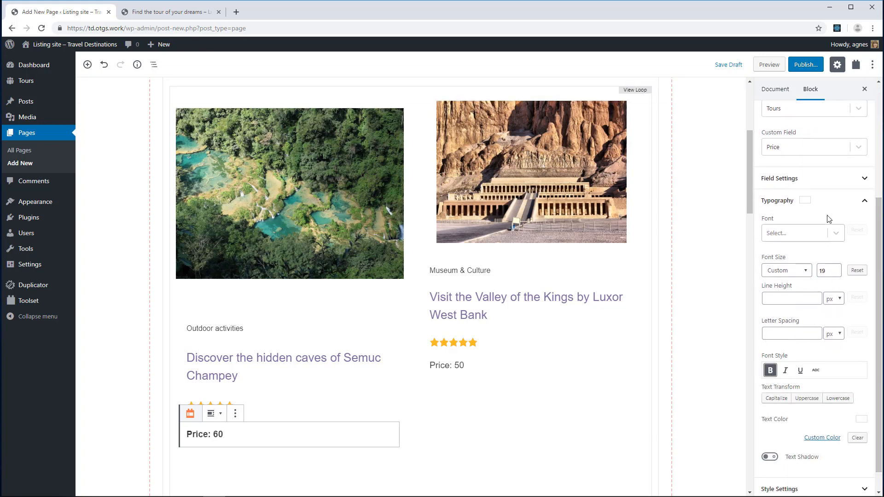
Change the Price field's output format to $FIELD_VALUE, replacing the field name with a dollar sign.
{"action": "left_click", "coordinate": [823, 182]}
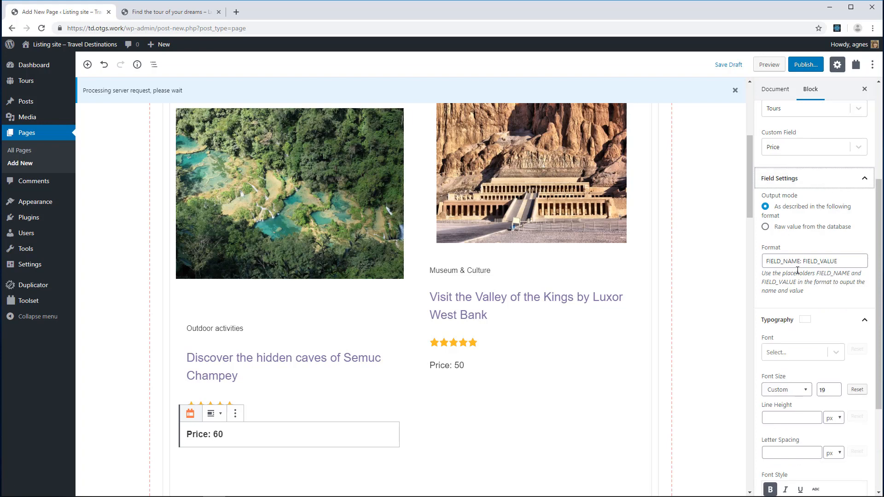
{"action": "left_click_drag", "start_coordinate": [804, 262], "coordinate": [718, 257]}
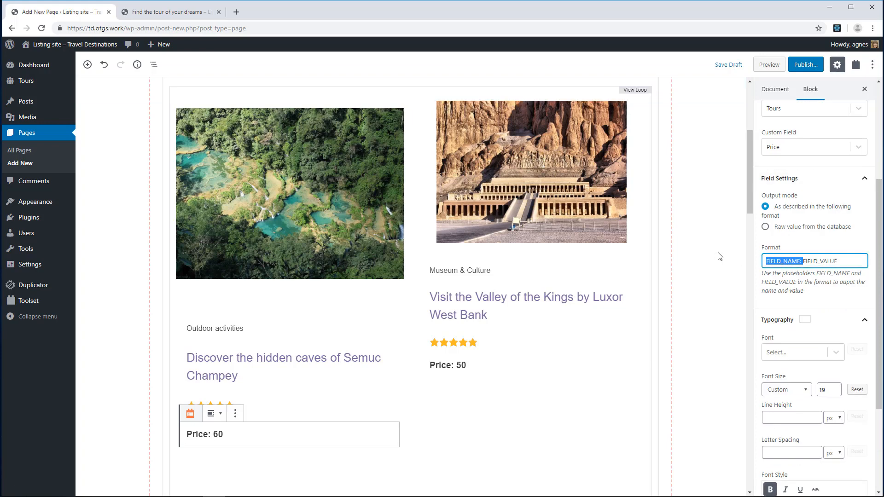
{"action": "type", "text": "$"}
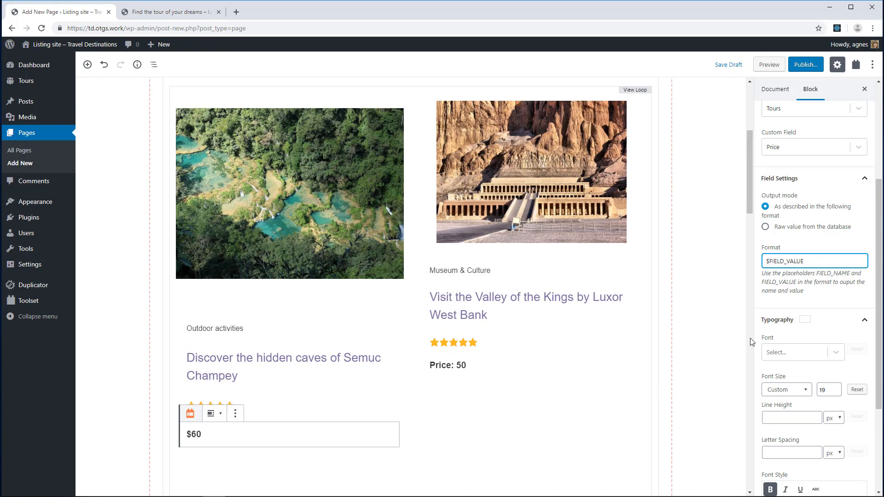
{"action": "left_click_drag", "start_coordinate": [879, 298], "coordinate": [880, 339]}
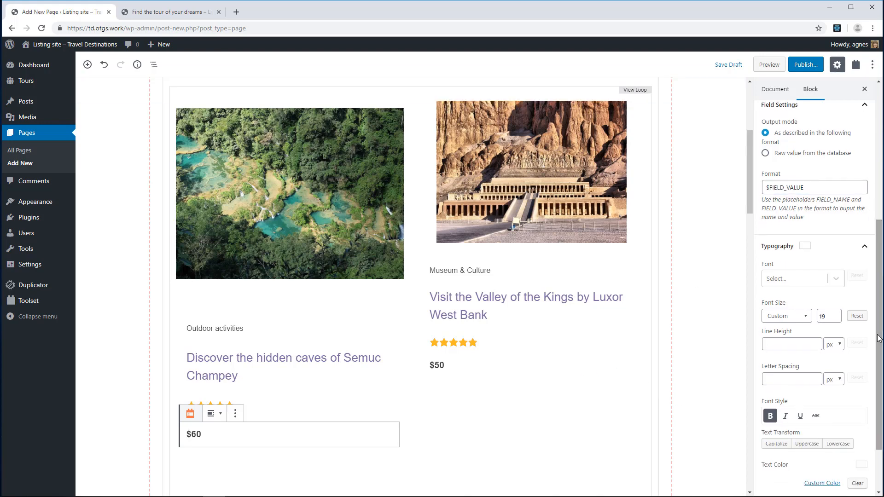
Compare with the reference tours page in the other browser tab and add a Single Field block below the price.
{"action": "left_click", "coordinate": [159, 13]}
{"action": "left_click_drag", "start_coordinate": [879, 202], "coordinate": [872, 349]}
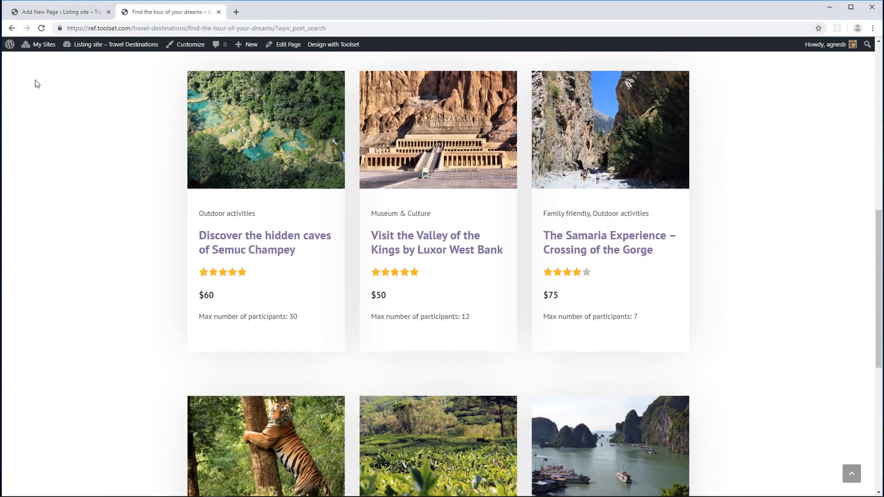
{"action": "left_click", "coordinate": [63, 14]}
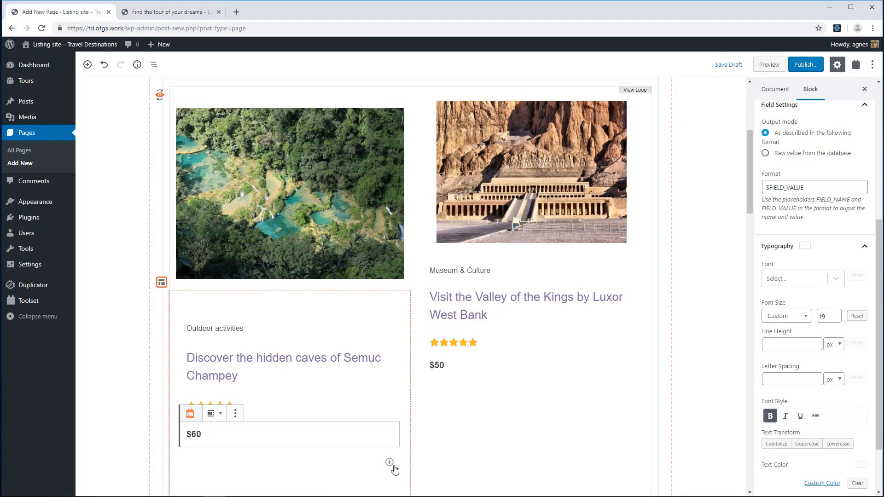
{"action": "left_click", "coordinate": [390, 463]}
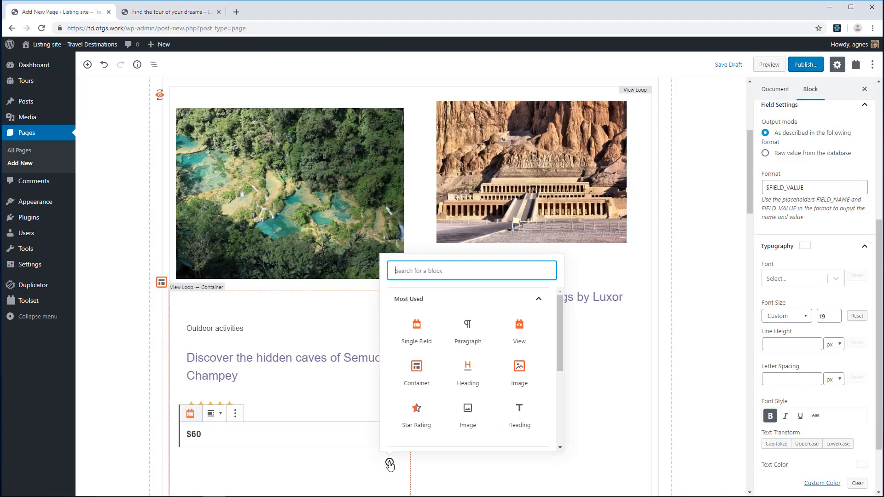
{"action": "left_click", "coordinate": [419, 334]}
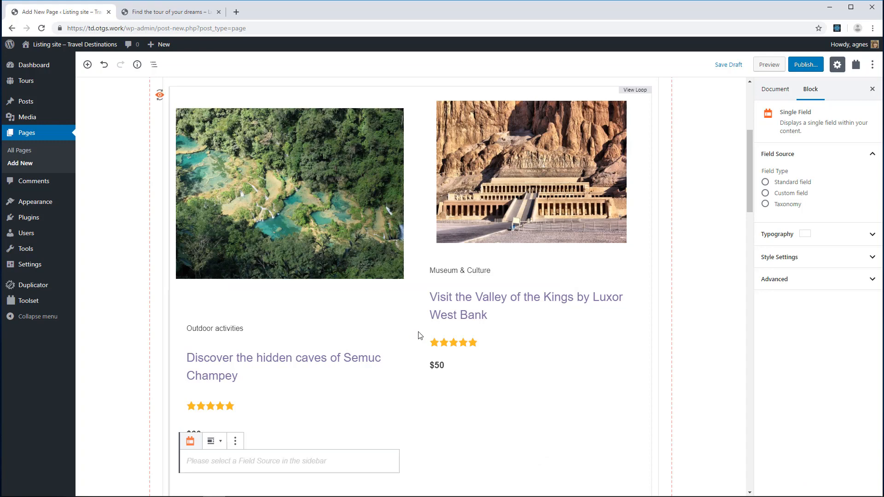
Set the new field's source to the custom field Max number of participants from the Tours field group.
{"action": "left_click", "coordinate": [795, 196]}
{"action": "left_click", "coordinate": [827, 281]}
{"action": "left_click", "coordinate": [808, 302]}
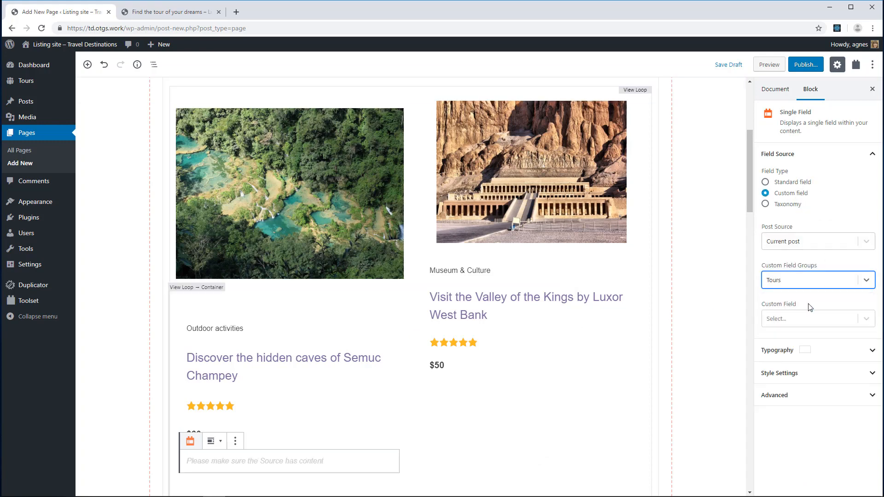
{"action": "left_click", "coordinate": [809, 319]}
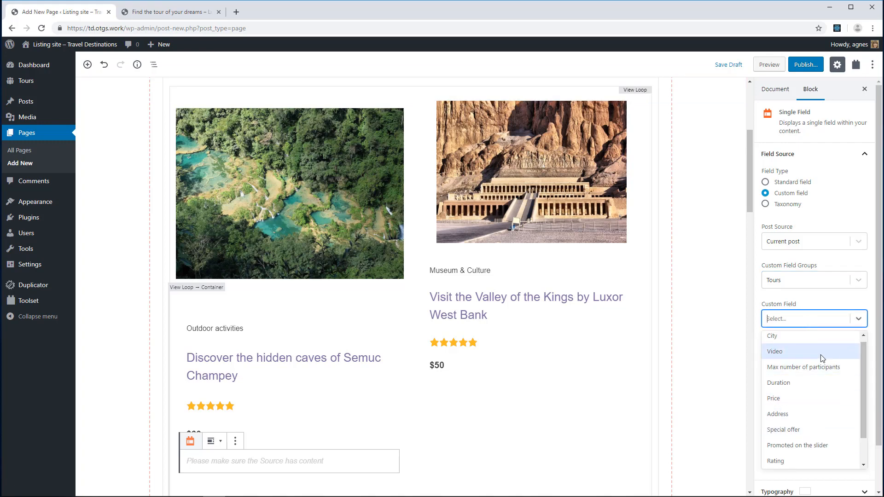
{"action": "left_click", "coordinate": [811, 372]}
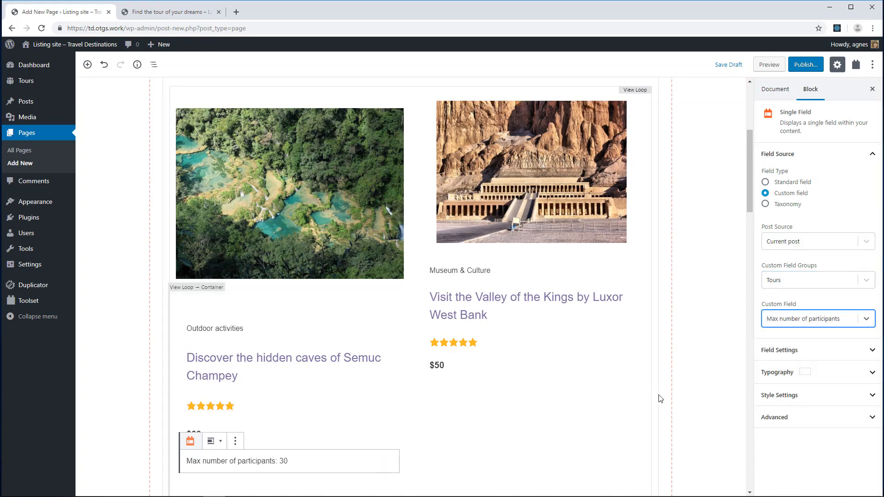
Enable margin and padding for the Max number of participants field and set its bottom margin to 20.
{"action": "left_click", "coordinate": [829, 396]}
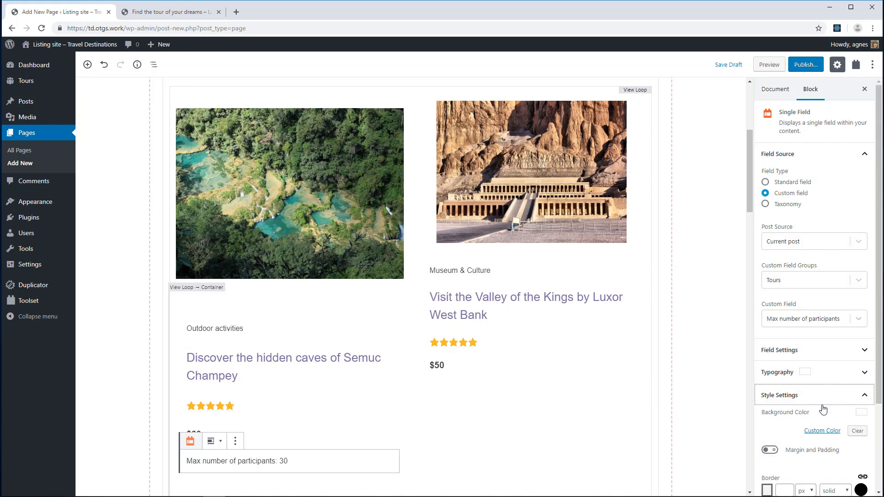
{"action": "left_click", "coordinate": [770, 450]}
{"action": "scroll", "coordinate": [881, 369], "scroll_direction": "down", "scroll_amount": 4}
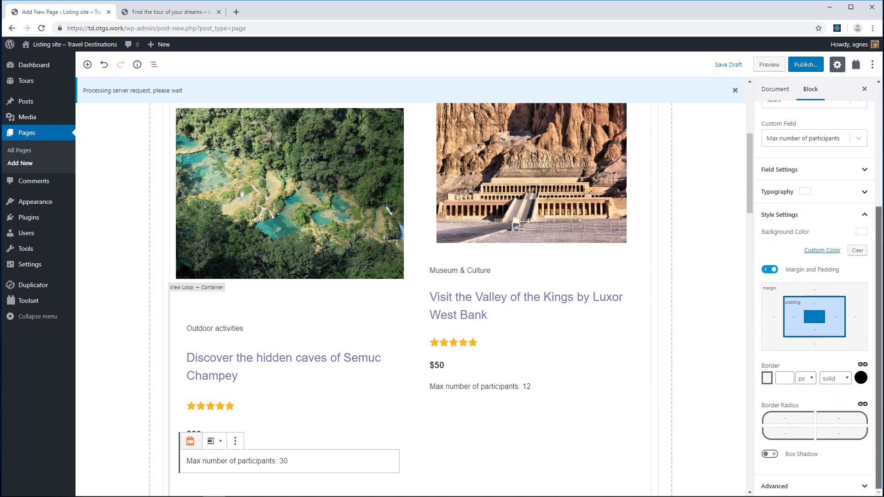
{"action": "left_click", "coordinate": [818, 351]}
{"action": "type", "text": "20"}
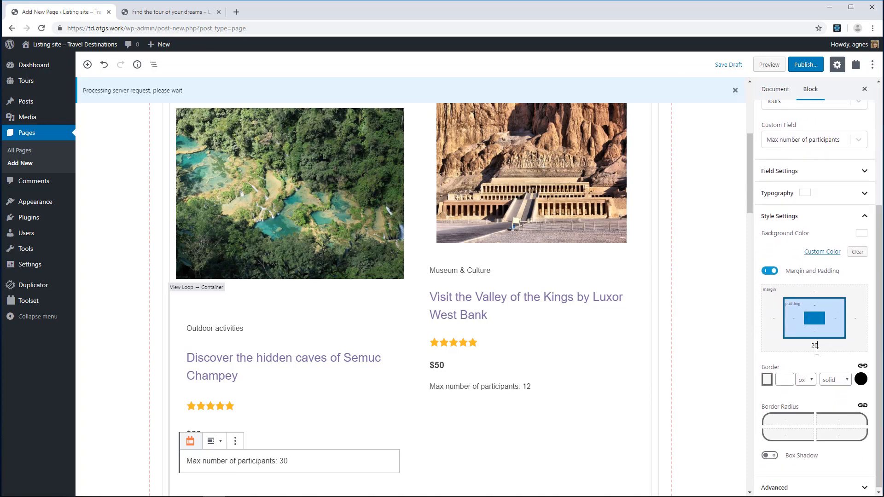
{"action": "left_click", "coordinate": [612, 410]}
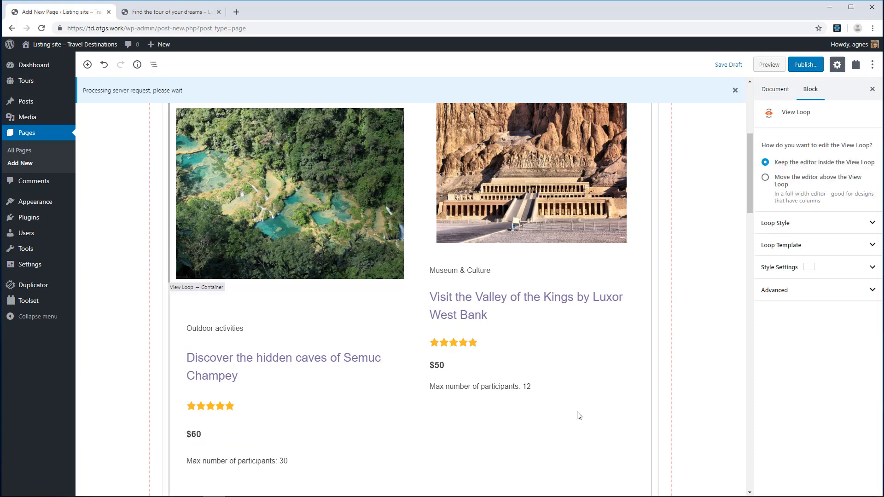
Preview the page, check the tour listing's layout and spacing, and return to the editor.
{"action": "left_click", "coordinate": [773, 67]}
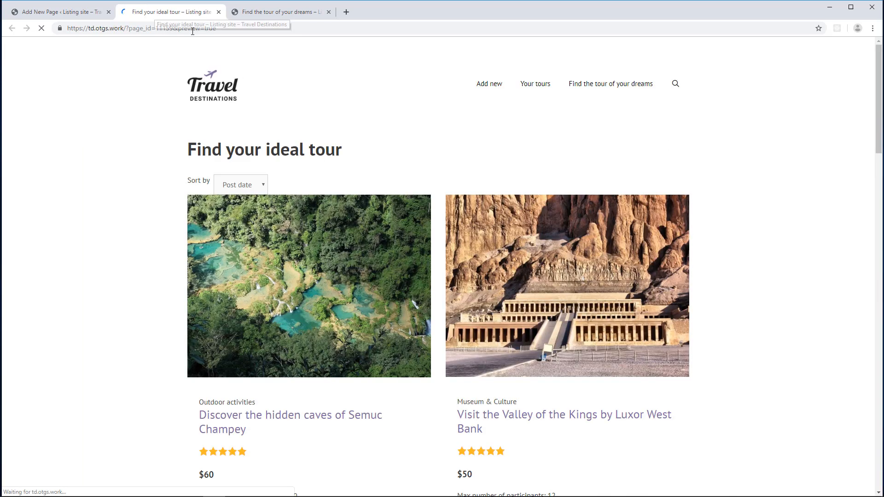
{"action": "scroll", "coordinate": [873, 154], "scroll_direction": "down", "scroll_amount": 3}
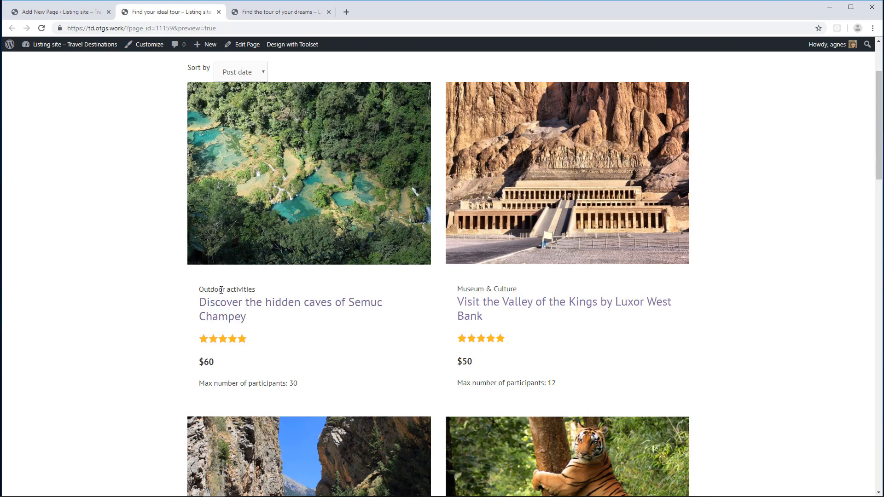
{"action": "left_click", "coordinate": [78, 13]}
Turn on custom margin and padding for the Tour types field above the tour title.
{"action": "left_click", "coordinate": [226, 329]}
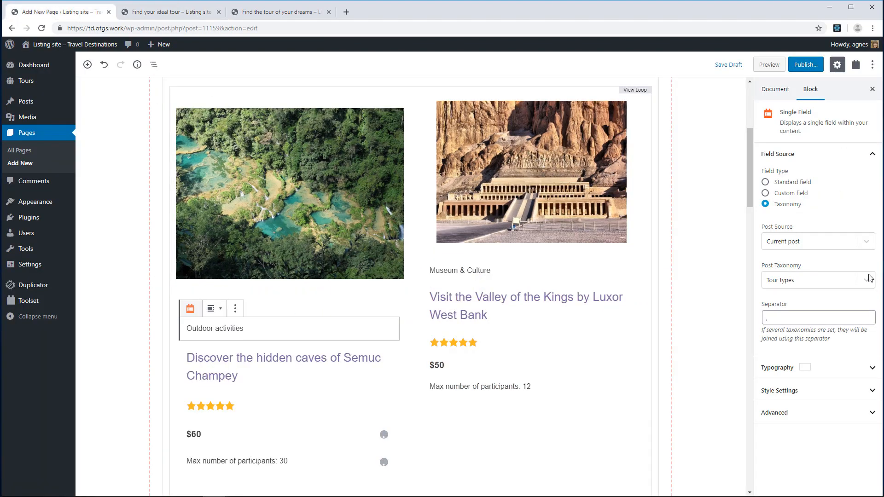
{"action": "left_click", "coordinate": [842, 395]}
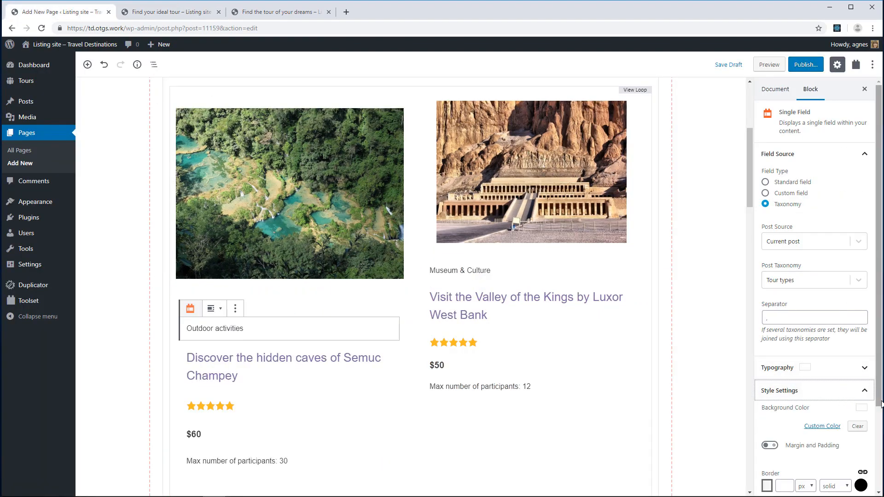
{"action": "scroll", "coordinate": [847, 424], "scroll_direction": "down", "scroll_amount": 2}
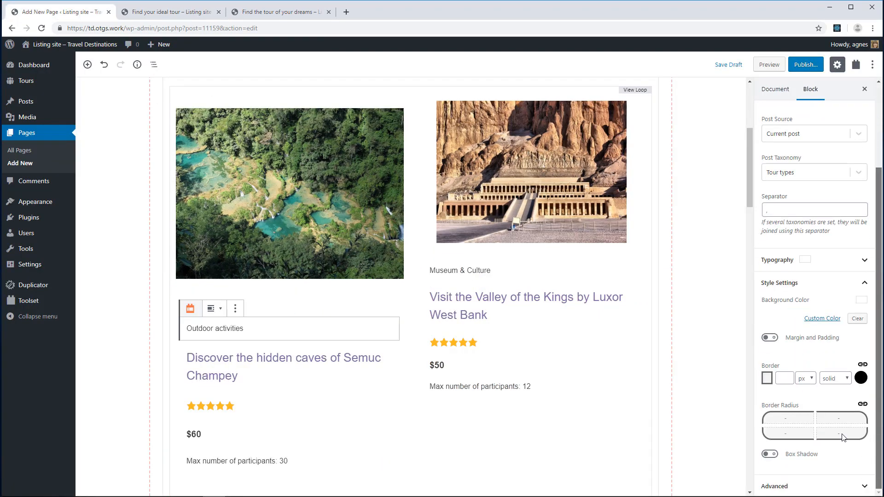
{"action": "left_click", "coordinate": [770, 338]}
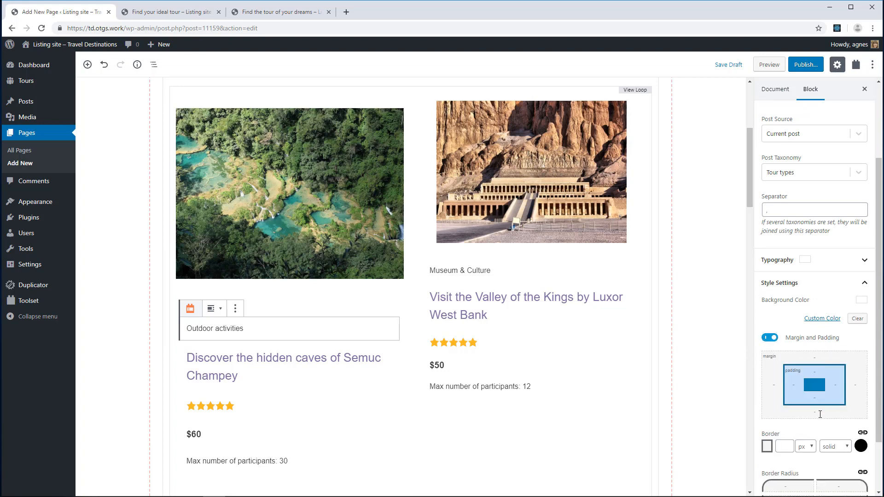
{"action": "left_click", "coordinate": [689, 426]}
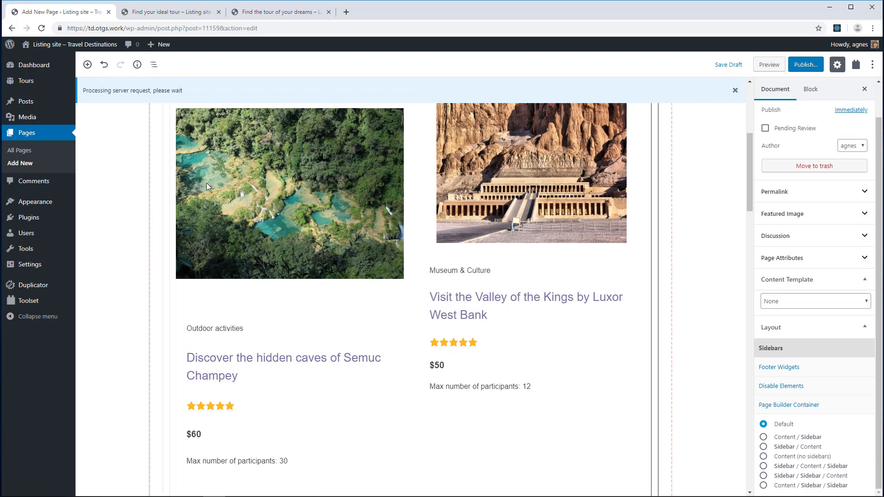
Set the View Loop's grid to 3 native WordPress columns.
{"action": "left_click", "coordinate": [154, 65]}
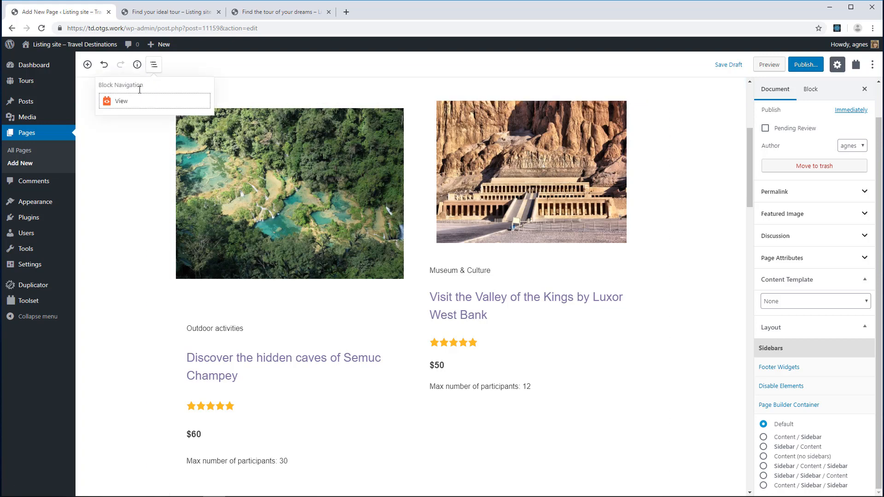
{"action": "left_click", "coordinate": [114, 102]}
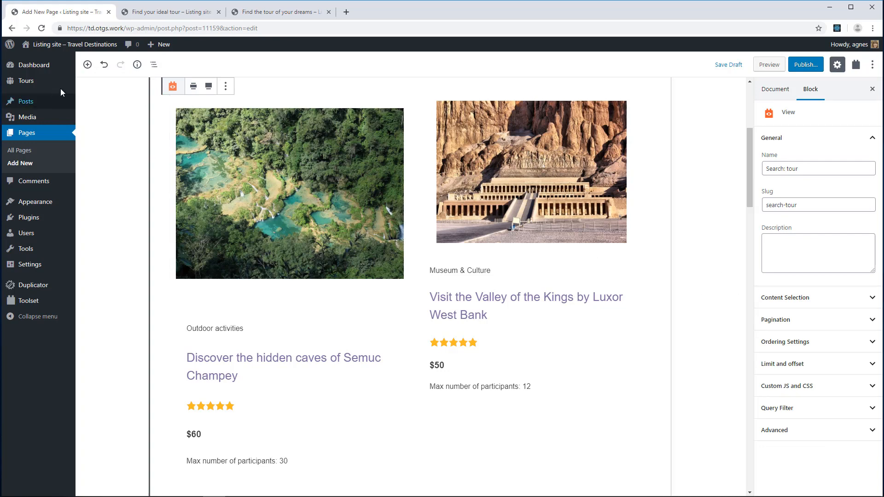
{"action": "left_click", "coordinate": [154, 66]}
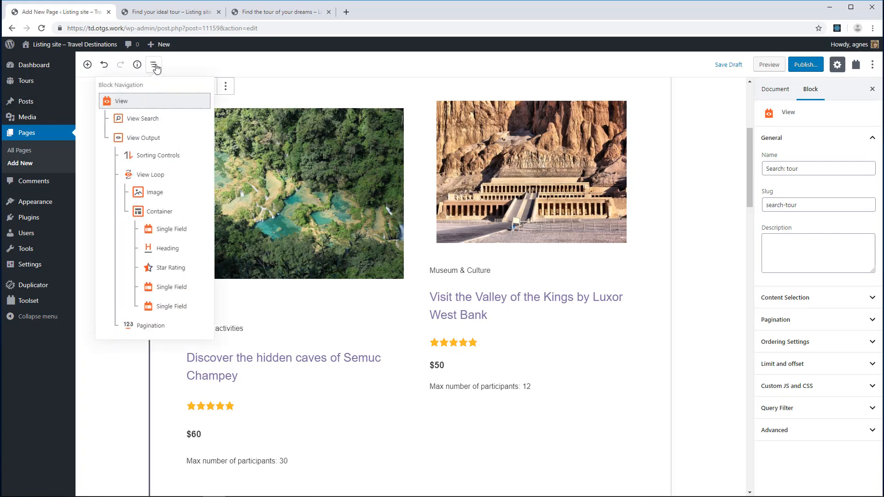
{"action": "left_click", "coordinate": [148, 178]}
{"action": "left_click", "coordinate": [832, 227]}
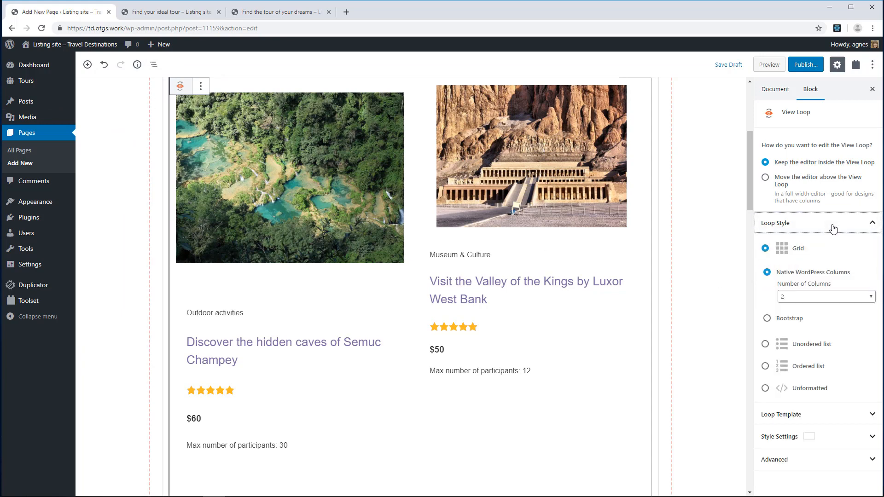
{"action": "left_click", "coordinate": [809, 297]}
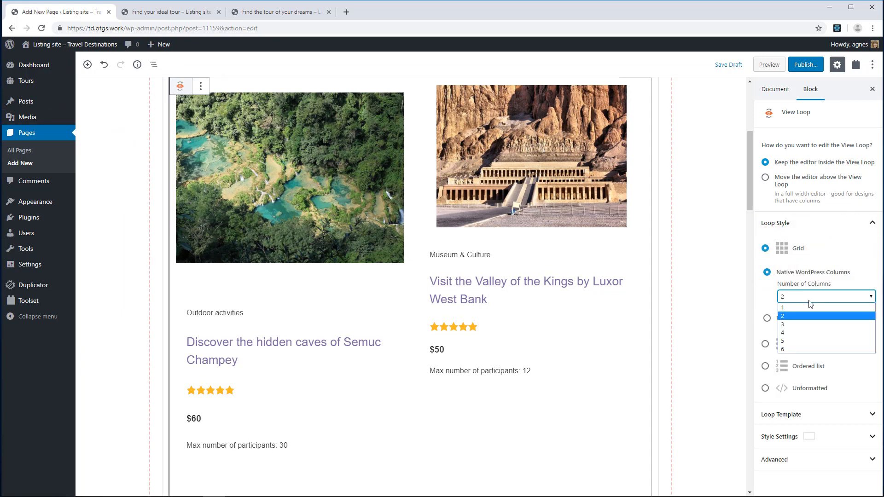
{"action": "left_click", "coordinate": [803, 325]}
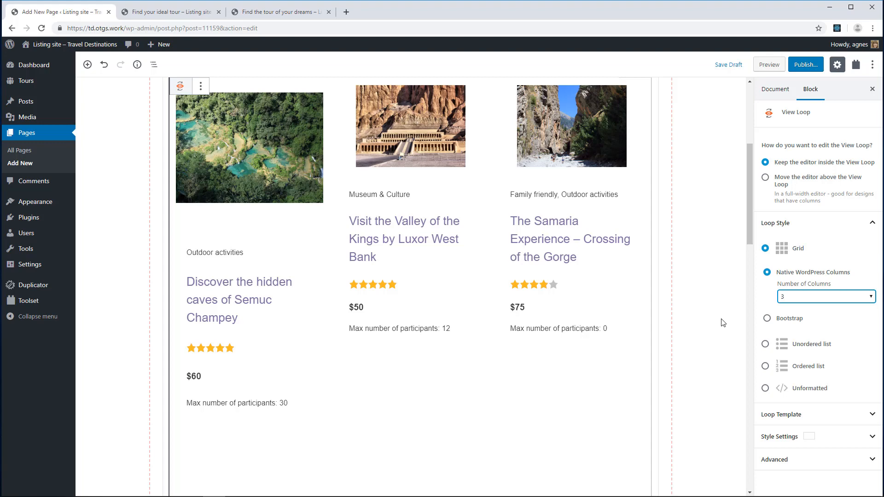
Enable margin and padding for the View Loop with a 60 px top margin, 20 px bottom padding and 20 px bottom margin.
{"action": "left_click", "coordinate": [853, 442]}
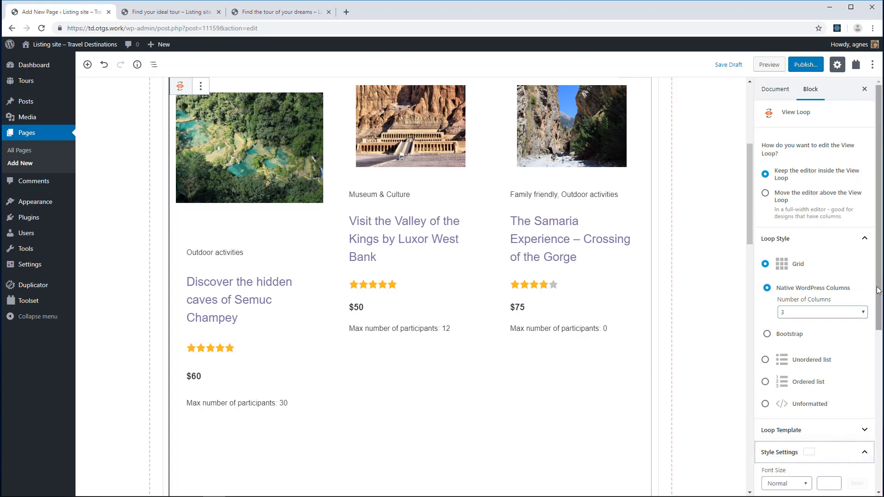
{"action": "scroll", "coordinate": [877, 363], "scroll_direction": "down", "scroll_amount": 2}
{"action": "left_click_drag", "start_coordinate": [877, 364], "coordinate": [882, 451]}
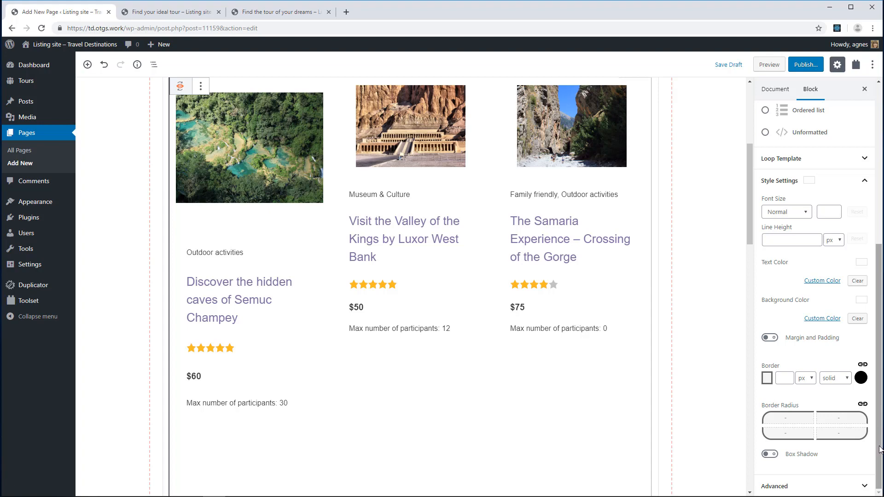
{"action": "left_click", "coordinate": [770, 338]}
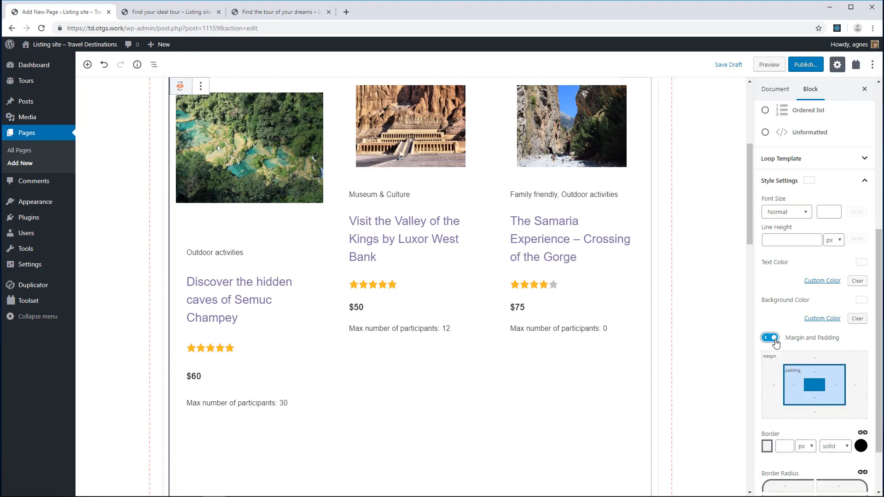
{"action": "left_click", "coordinate": [821, 360]}
{"action": "type", "text": "60"}
{"action": "type", "text": "20"}
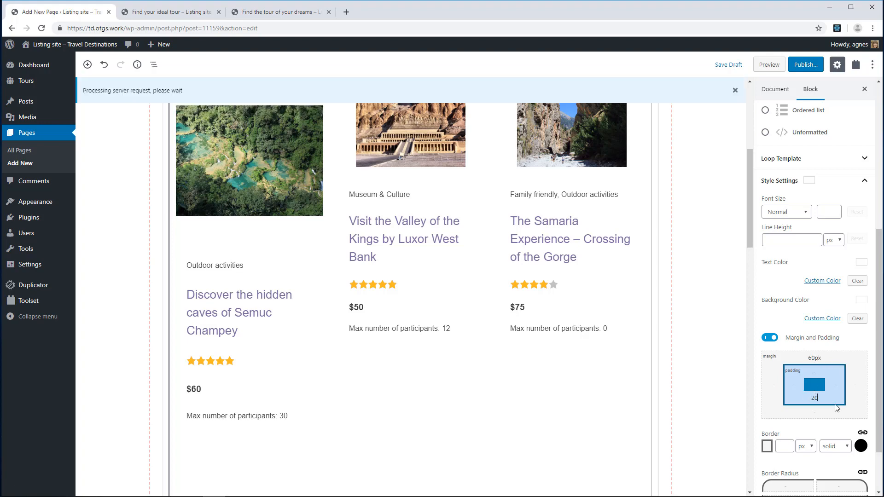
{"action": "left_click", "coordinate": [816, 411]}
Enable a box shadow on the View Loop with horizontal 0, vertical 0, blur 90 and spread -13.
{"action": "left_click_drag", "start_coordinate": [879, 291], "coordinate": [880, 389]}
{"action": "left_click", "coordinate": [770, 454]}
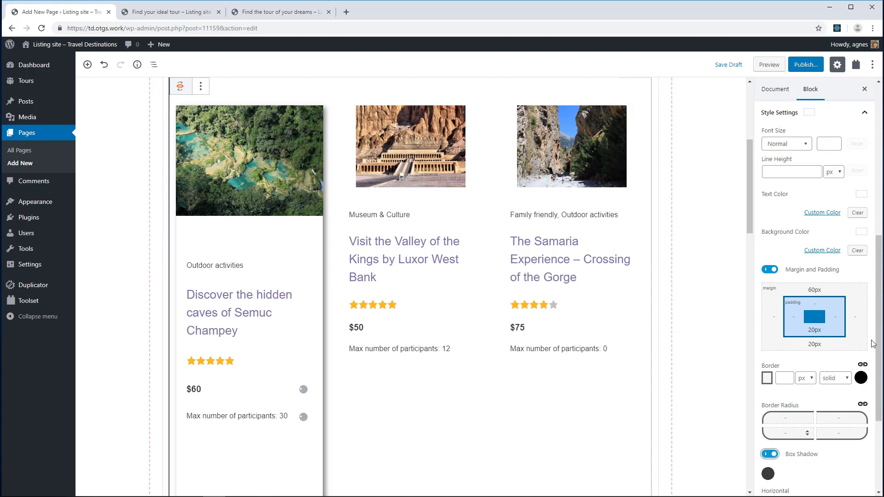
{"action": "left_click_drag", "start_coordinate": [880, 300], "coordinate": [881, 370]}
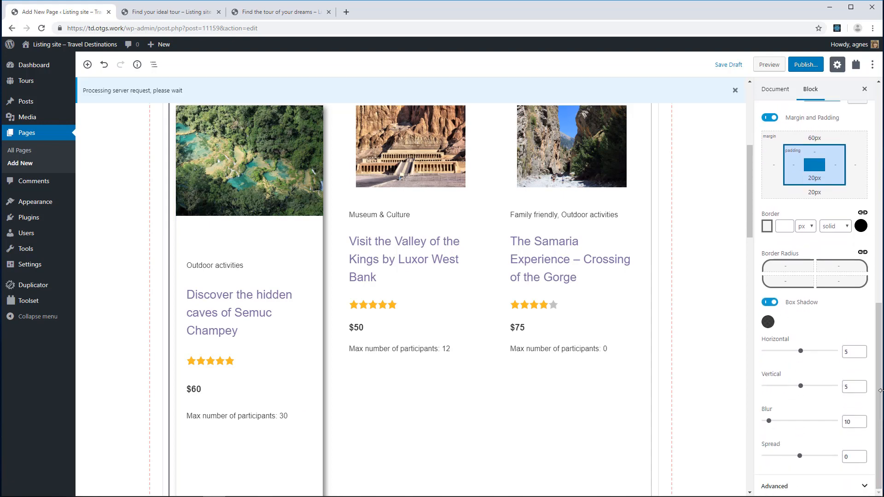
{"action": "double_click", "coordinate": [855, 352]}
{"action": "type", "text": "0"}
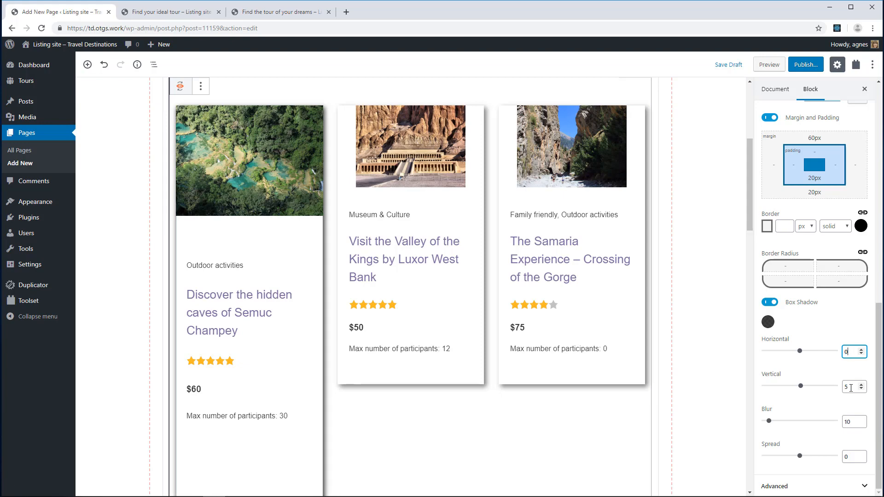
{"action": "double_click", "coordinate": [851, 388]}
{"action": "type", "text": "0"}
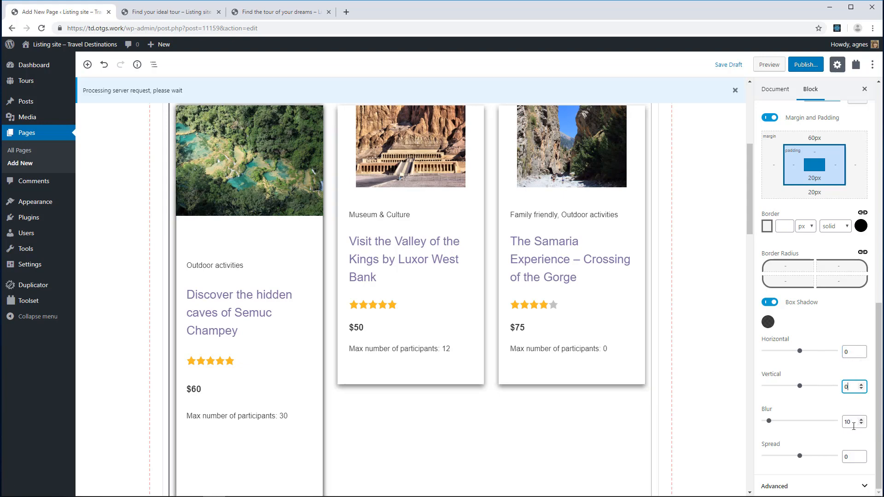
{"action": "double_click", "coordinate": [849, 423]}
{"action": "type", "text": "90"}
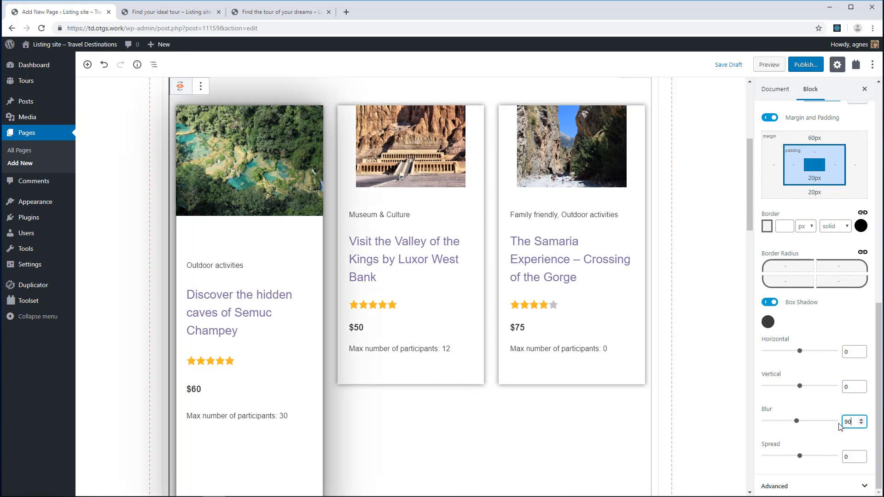
{"action": "double_click", "coordinate": [846, 456]}
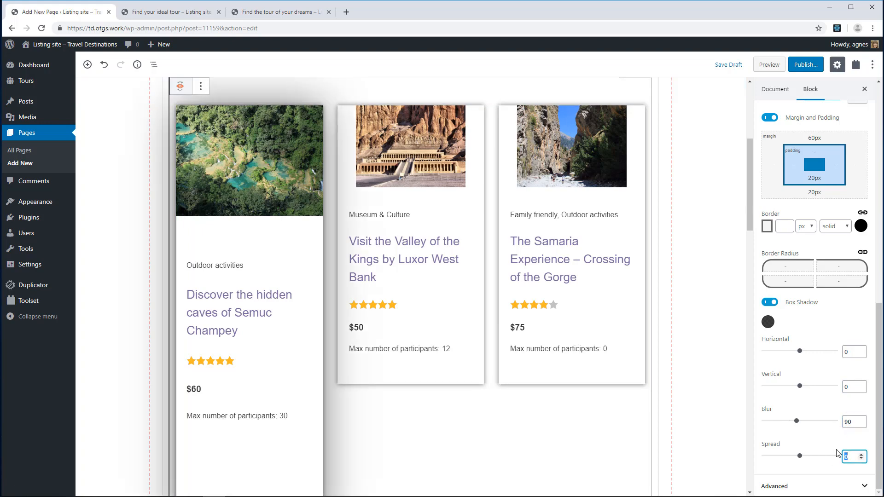
{"action": "type", "text": "-13"}
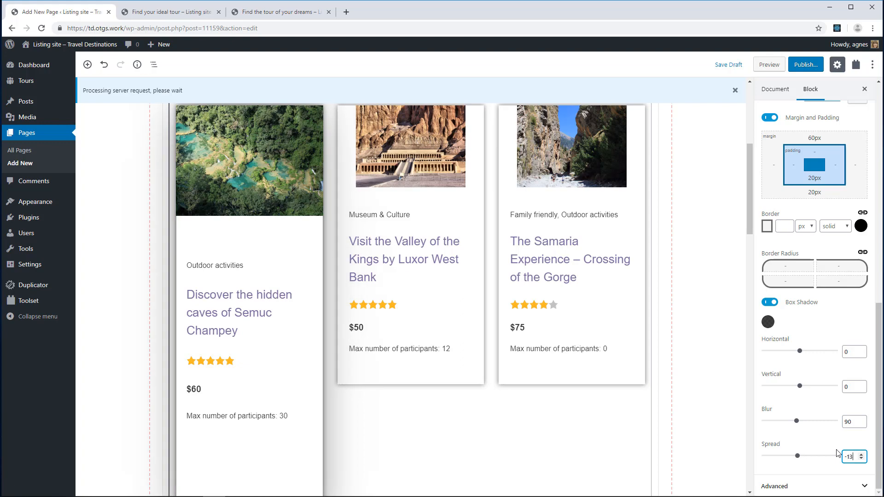
Lower the opacity of the View Loop's black box shadow to 0.17.
{"action": "left_click", "coordinate": [768, 322]}
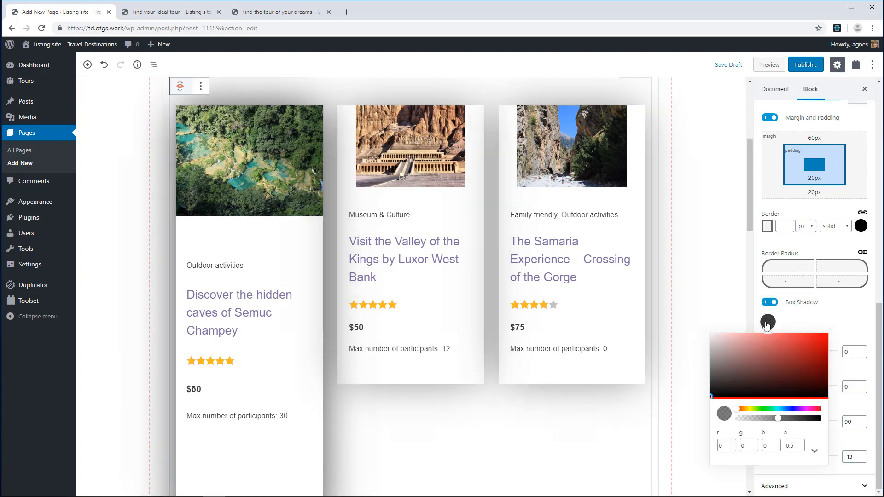
{"action": "left_click_drag", "start_coordinate": [778, 418], "coordinate": [749, 421]}
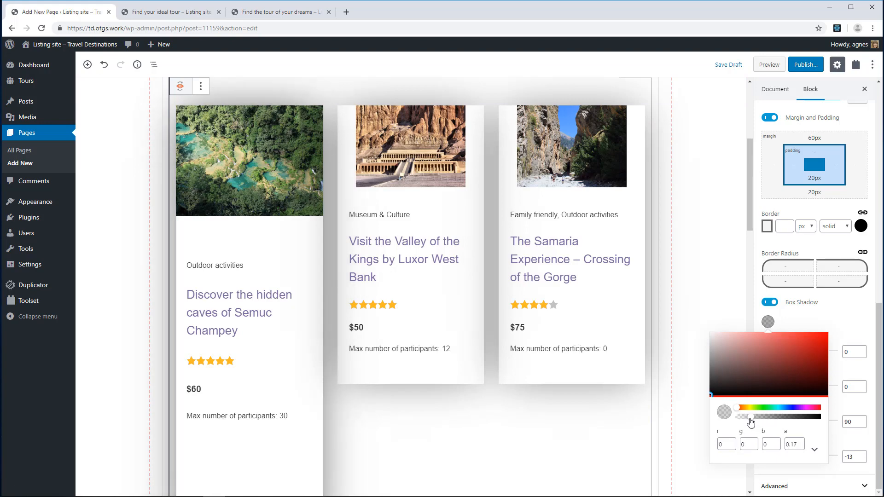
{"action": "left_click", "coordinate": [705, 191]}
Preview the page, compare its tour cards with the reference Find the tour of your dreams page, and return to the editor.
{"action": "left_click", "coordinate": [769, 65]}
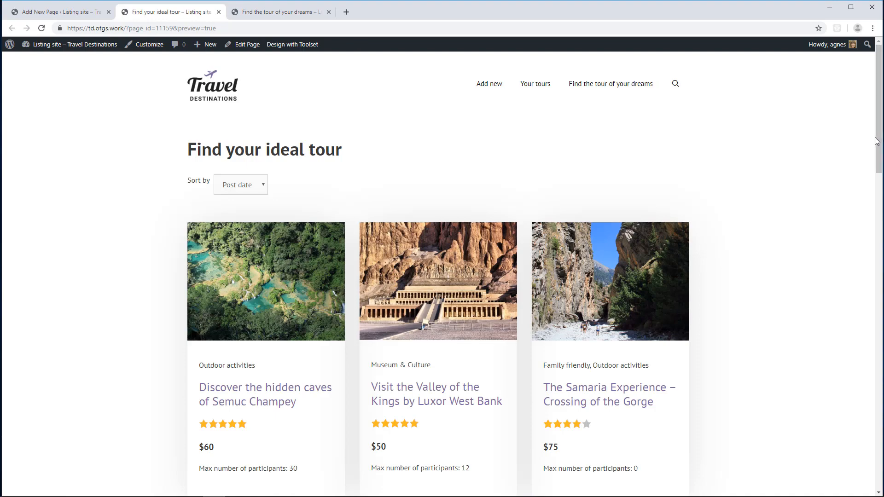
{"action": "left_click_drag", "start_coordinate": [878, 141], "coordinate": [878, 185]}
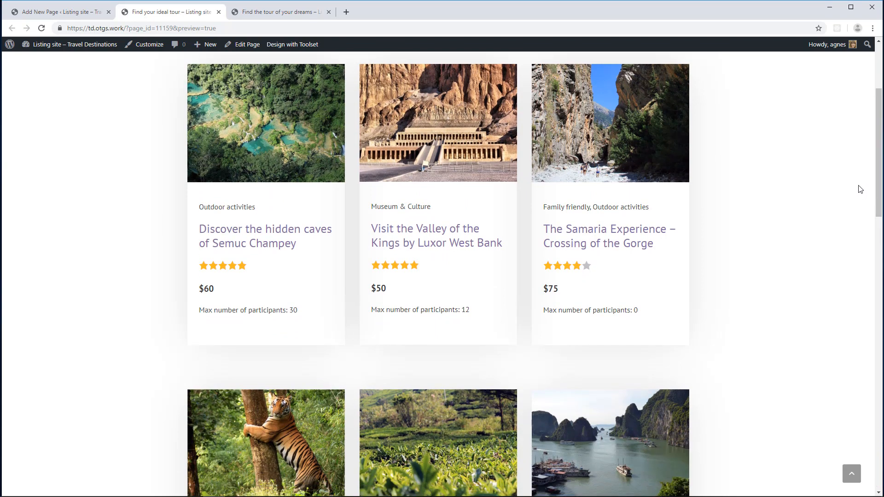
{"action": "left_click", "coordinate": [267, 15]}
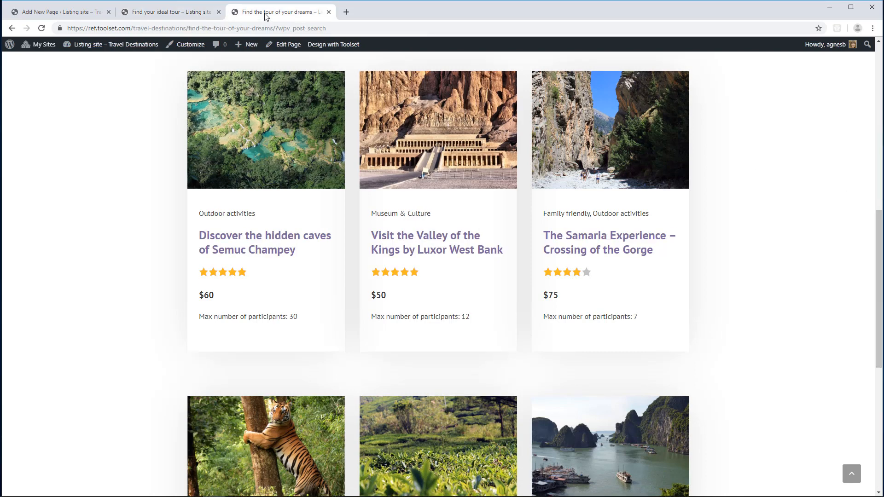
{"action": "left_click_drag", "start_coordinate": [878, 261], "coordinate": [879, 374]}
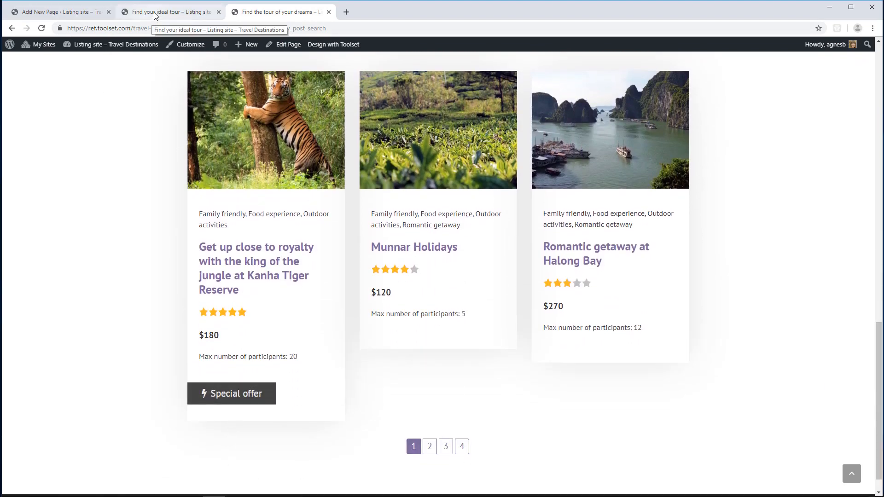
{"action": "left_click", "coordinate": [41, 13]}
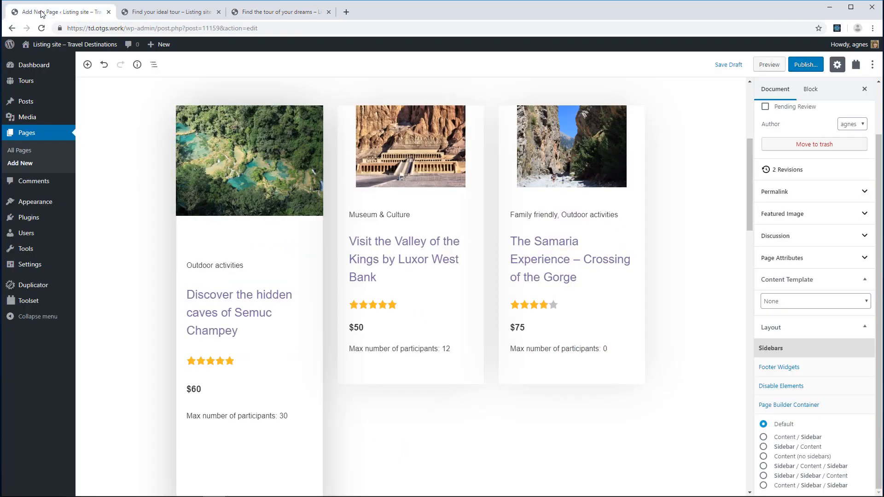
Add a Conditional block at the end of the first tour's loop item, below the container.
{"action": "scroll", "coordinate": [273, 402], "scroll_direction": "down", "scroll_amount": 1}
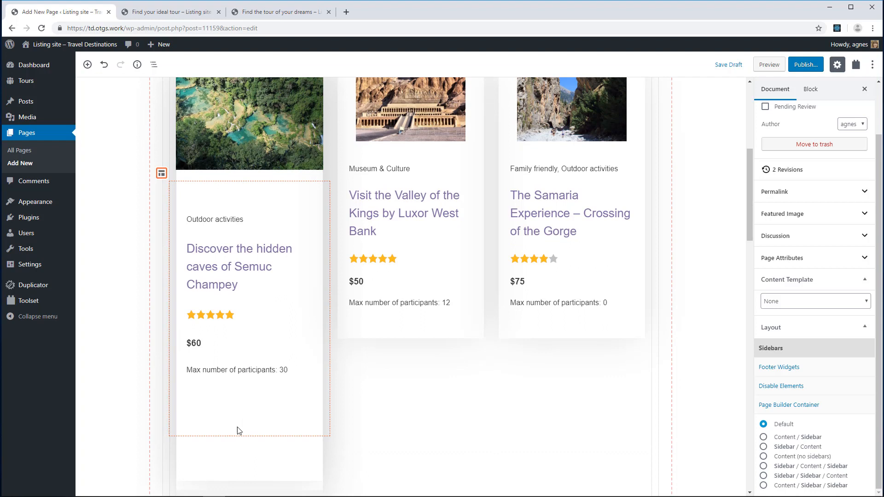
{"action": "scroll", "coordinate": [287, 474], "scroll_direction": "down", "scroll_amount": 1}
{"action": "scroll", "coordinate": [288, 475], "scroll_direction": "down", "scroll_amount": 1}
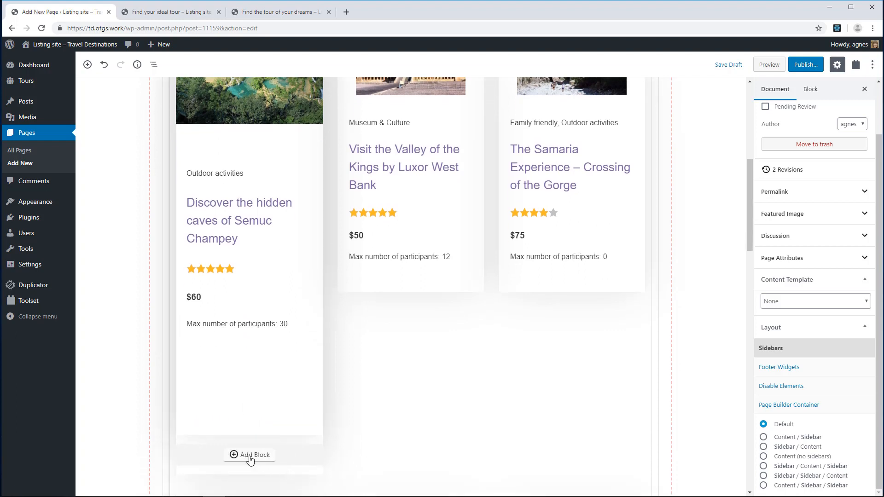
{"action": "left_click", "coordinate": [251, 454]}
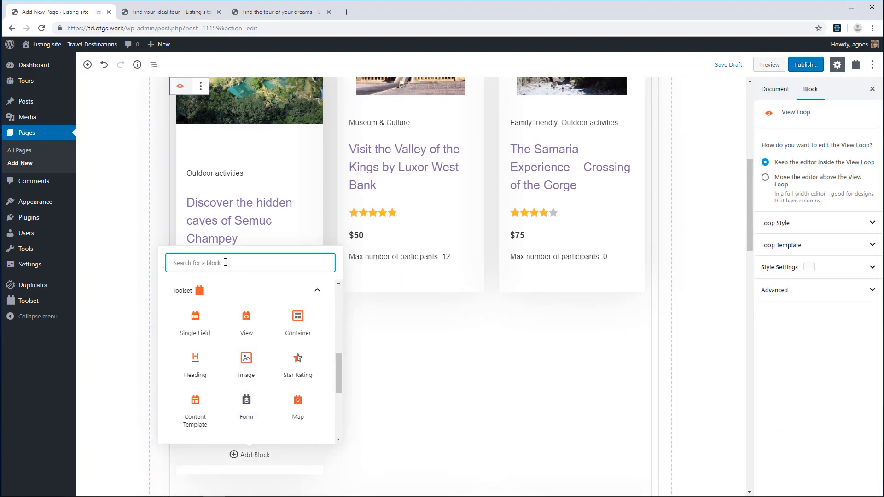
{"action": "type", "text": "cont"}
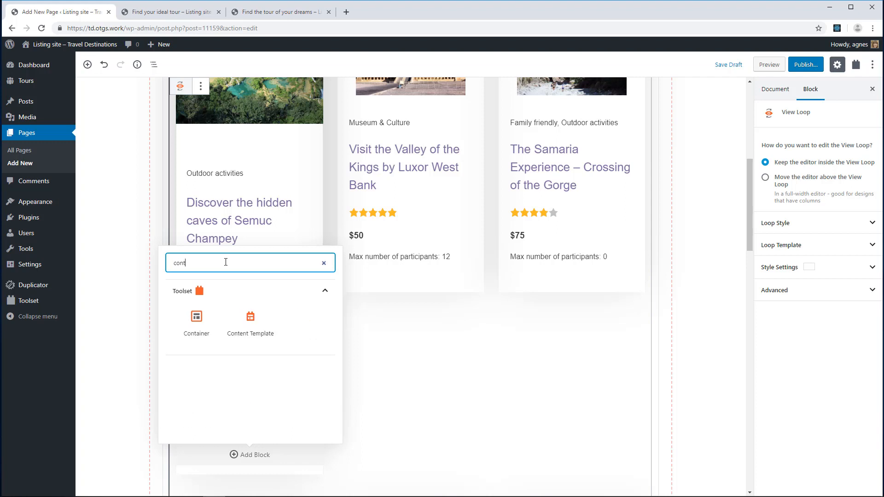
{"action": "key", "text": "BackSpace"}
{"action": "left_click", "coordinate": [305, 327]}
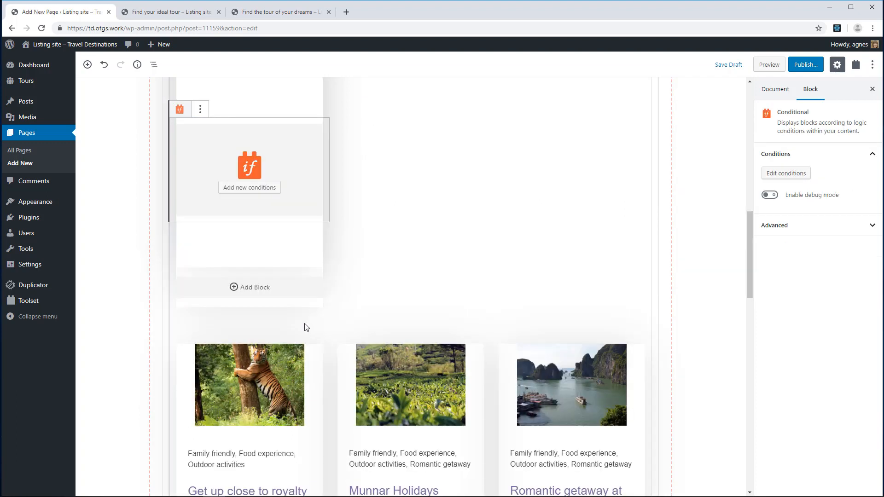
Start a condition in the Conditional block that checks the current post's Special offer field from the Tours group.
{"action": "left_click", "coordinate": [254, 189]}
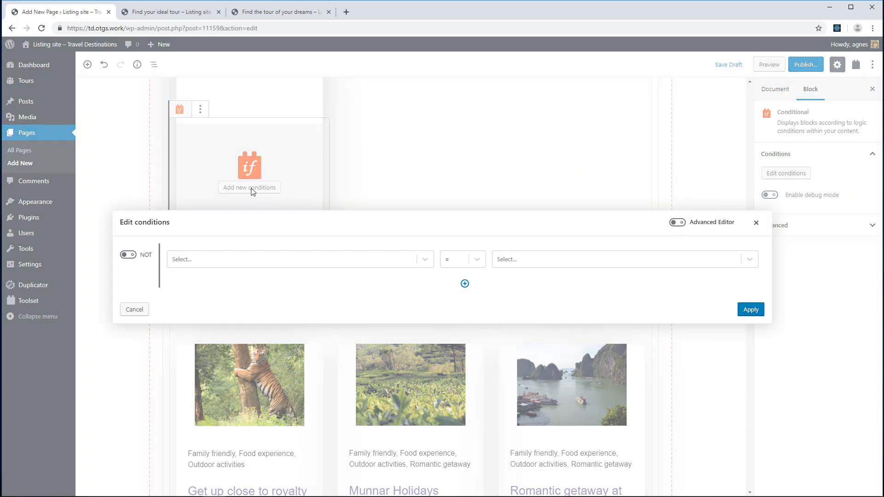
{"action": "left_click", "coordinate": [211, 260]}
{"action": "left_click", "coordinate": [197, 210]}
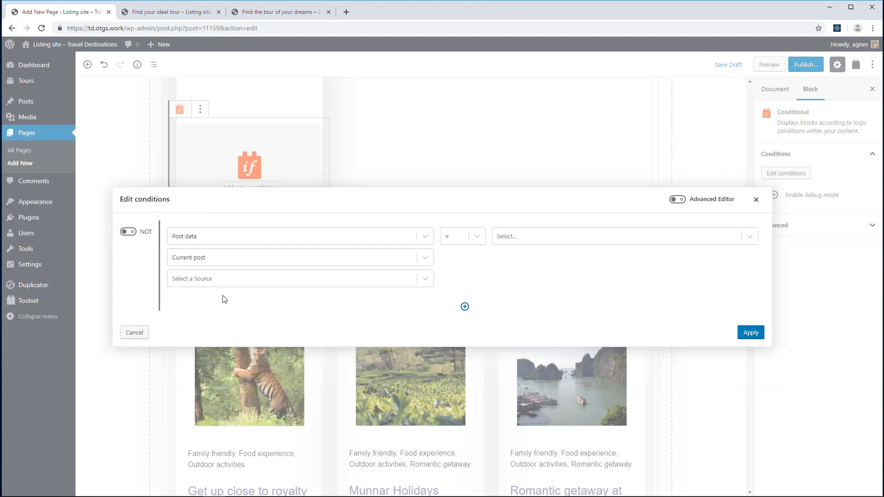
{"action": "left_click", "coordinate": [224, 262]}
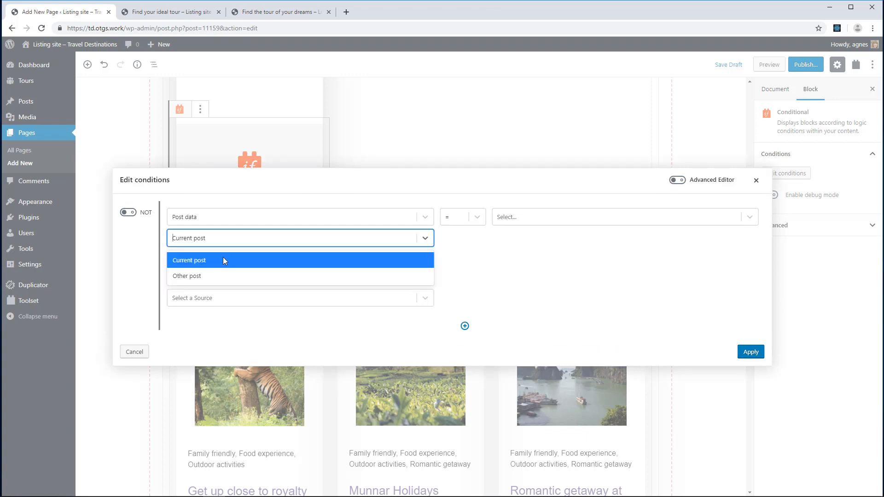
{"action": "left_click", "coordinate": [224, 261]}
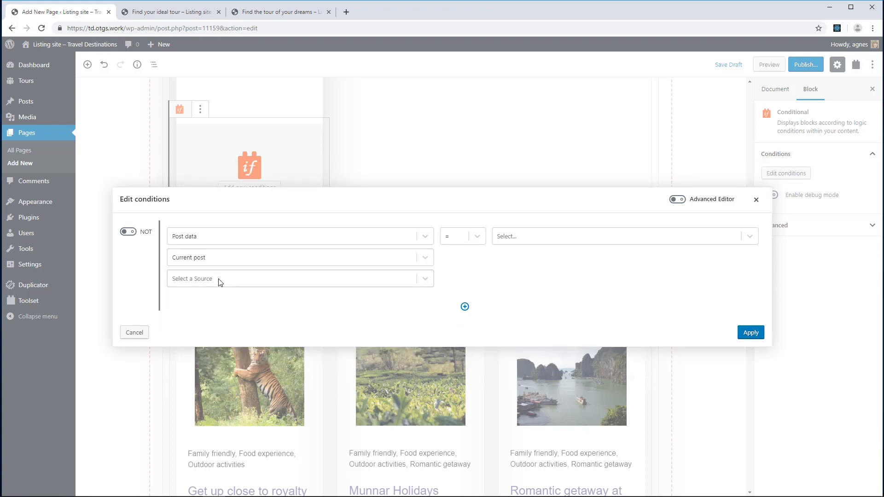
{"action": "left_click", "coordinate": [218, 282]}
{"action": "left_click", "coordinate": [215, 244]}
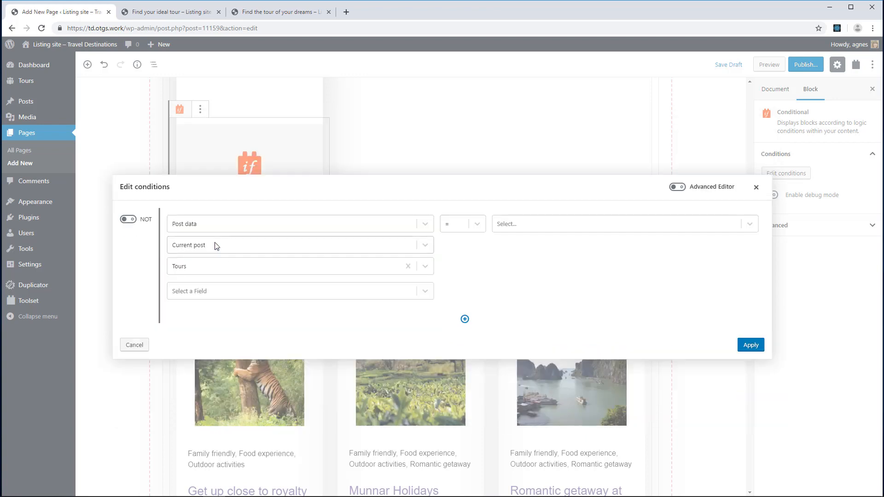
{"action": "left_click", "coordinate": [218, 292]}
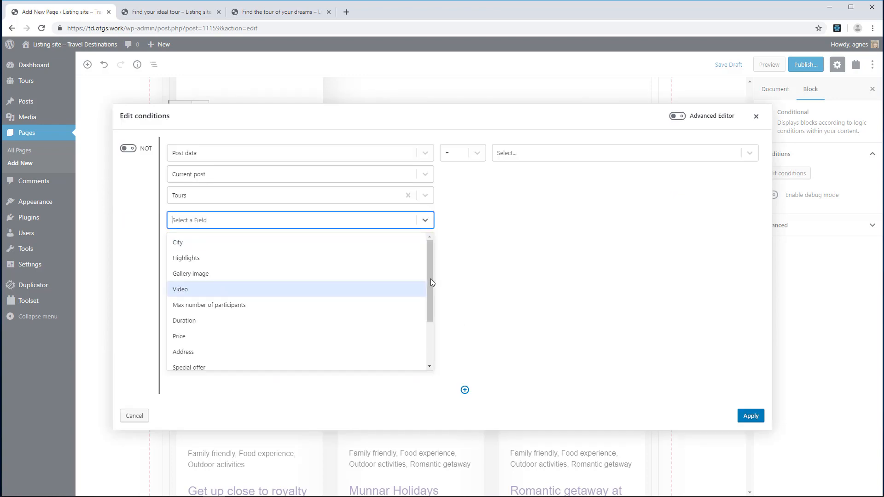
{"action": "left_click_drag", "start_coordinate": [431, 279], "coordinate": [425, 316]}
{"action": "left_click", "coordinate": [245, 307]}
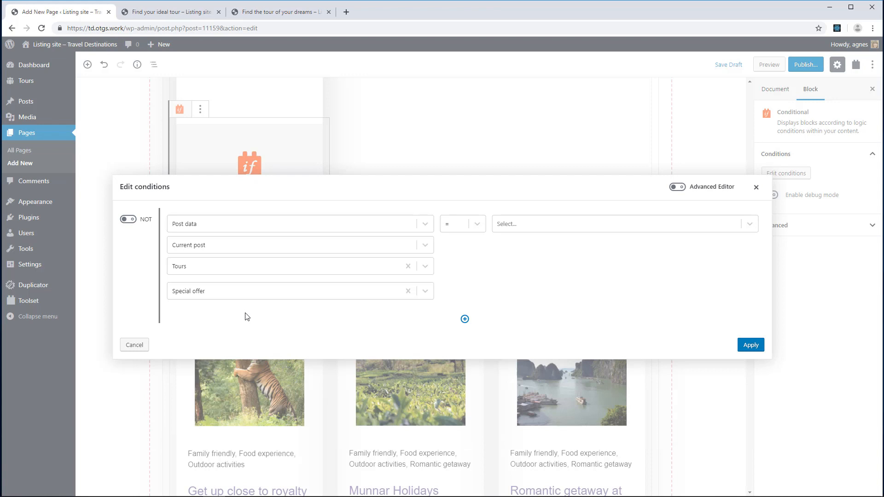
Compare the Special offer field with a static value of 1 and apply the condition.
{"action": "left_click", "coordinate": [531, 228]}
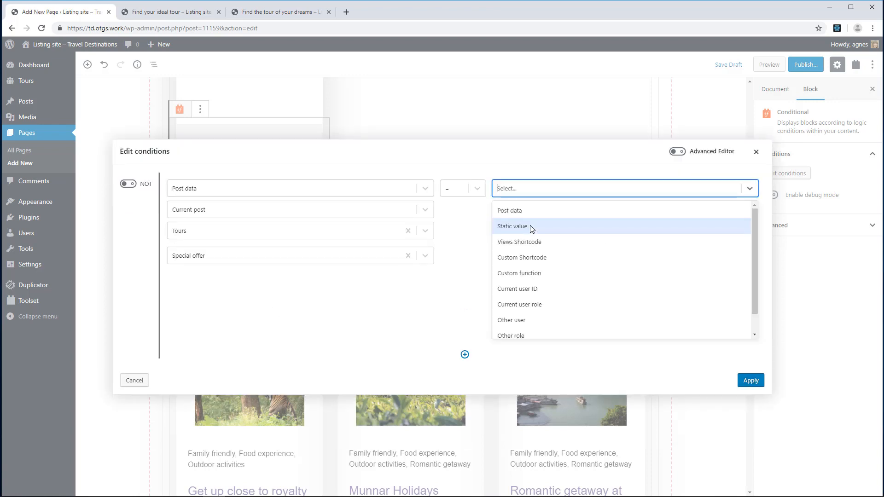
{"action": "left_click", "coordinate": [529, 228]}
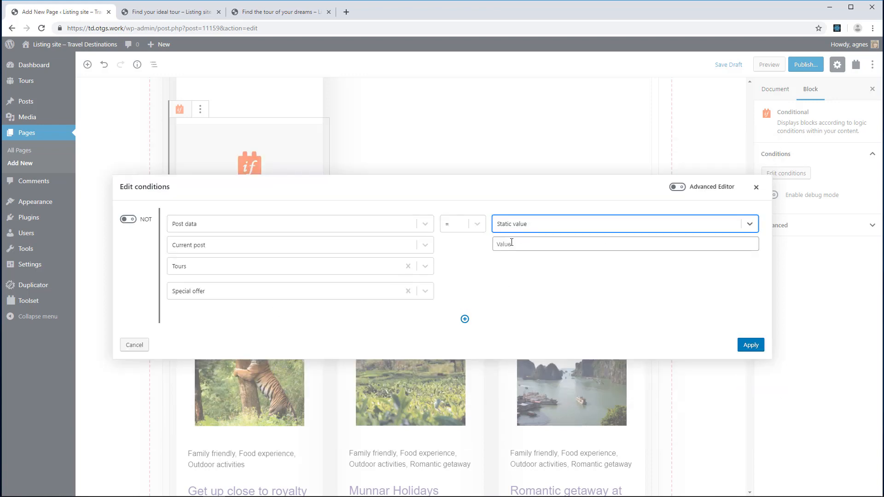
{"action": "left_click", "coordinate": [512, 242]}
{"action": "type", "text": "1"}
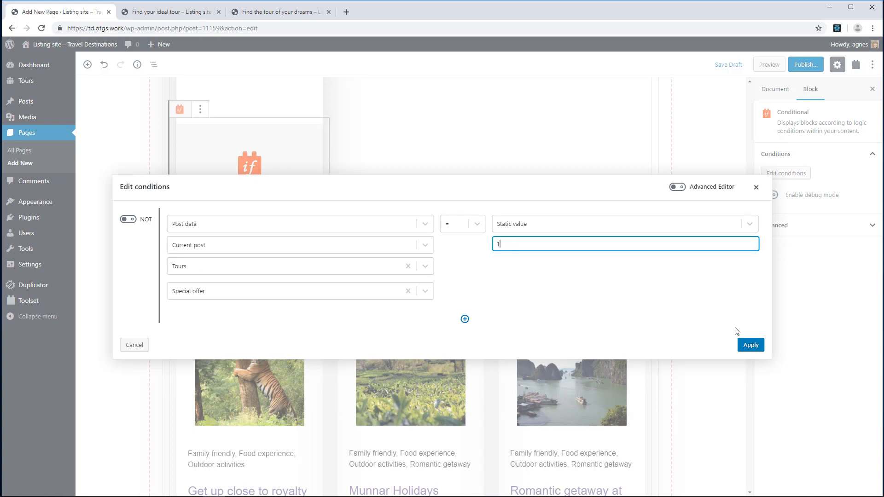
{"action": "left_click", "coordinate": [759, 352]}
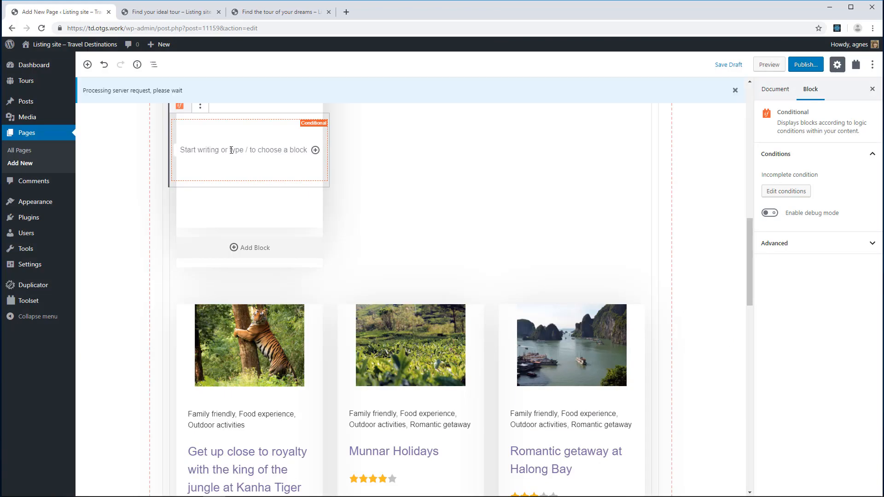
Insert a Toolset Button block inside the Conditional block.
{"action": "left_click", "coordinate": [231, 150]}
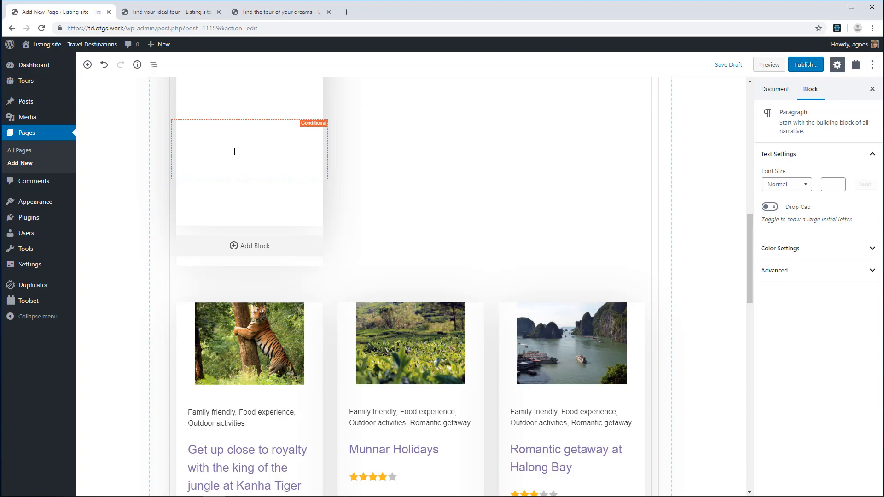
{"action": "type", "text": "/"}
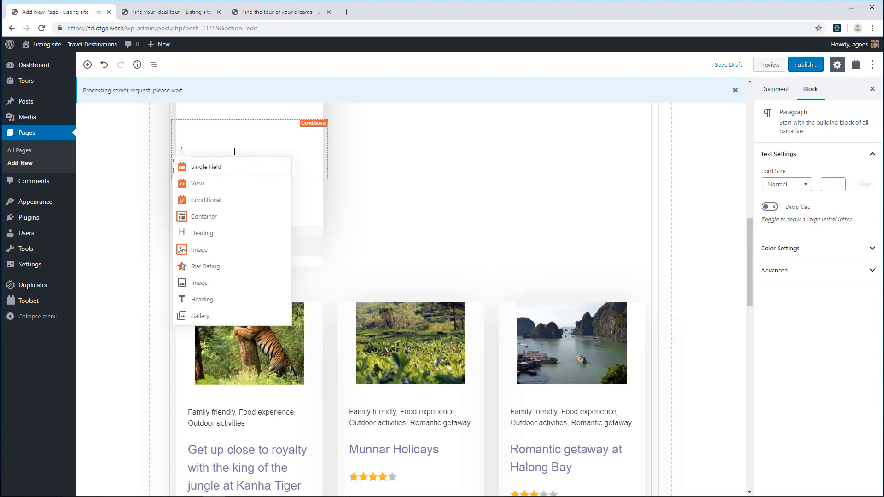
{"action": "type", "text": "but"}
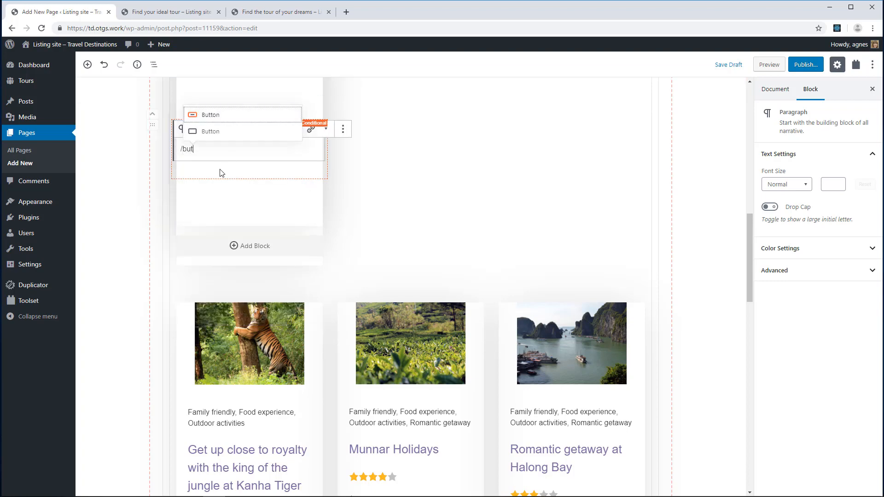
{"action": "left_click", "coordinate": [208, 114]}
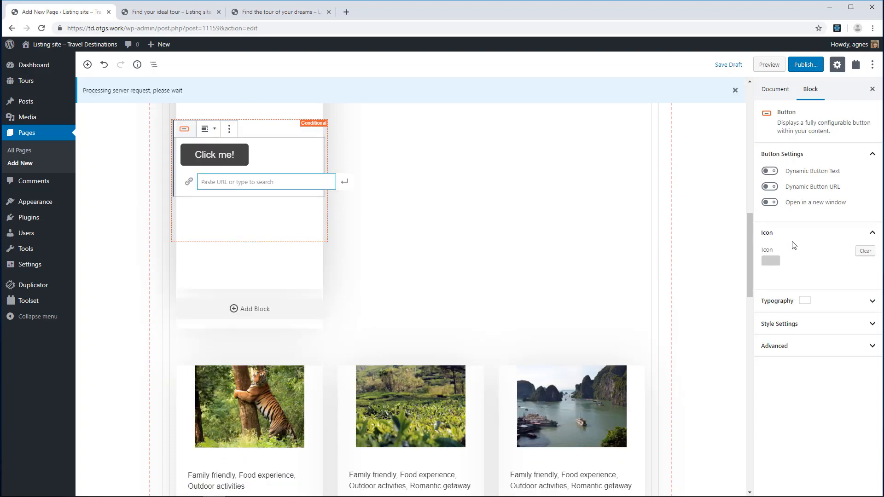
Make the button's URL dynamic, using the current post's Post URL as the source.
{"action": "left_click", "coordinate": [776, 188]}
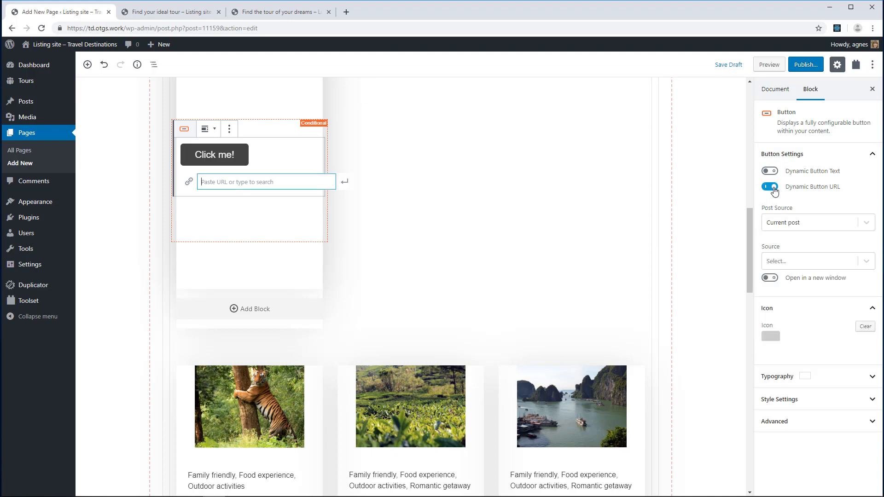
{"action": "left_click", "coordinate": [790, 264]}
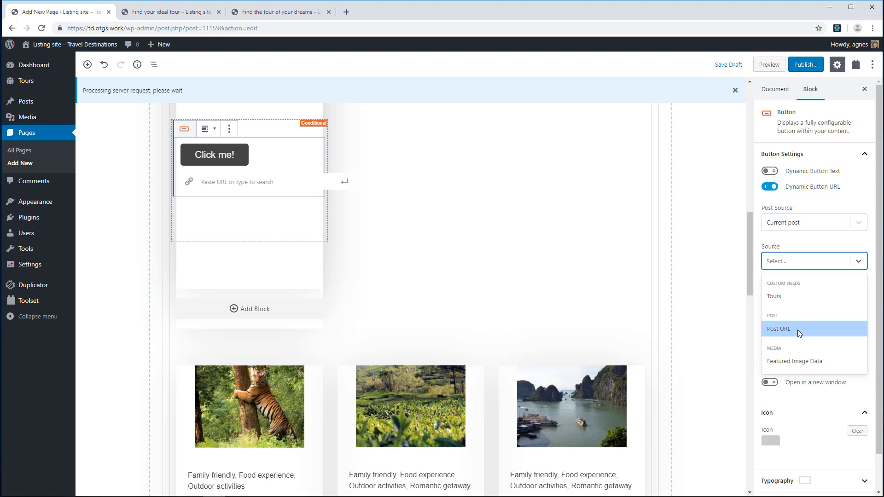
{"action": "left_click", "coordinate": [798, 330]}
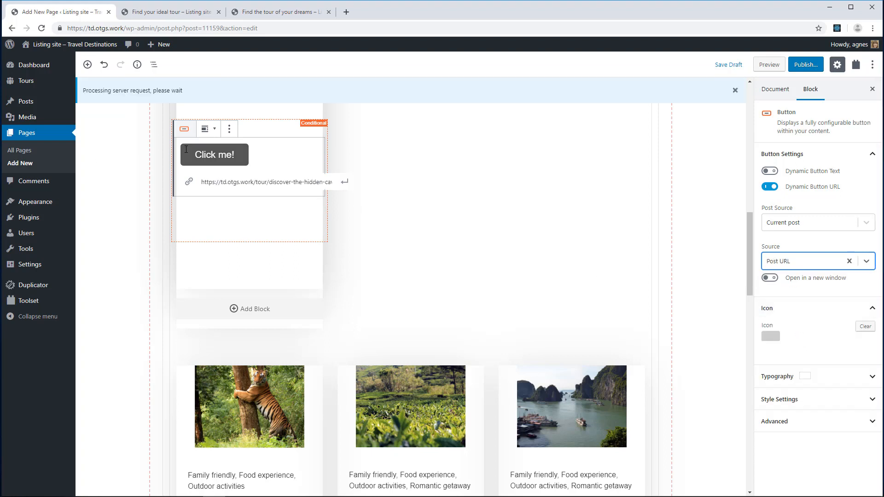
Replace the button's label with "Special offer".
{"action": "left_click", "coordinate": [235, 155]}
{"action": "left_click_drag", "start_coordinate": [236, 155], "coordinate": [263, 152]}
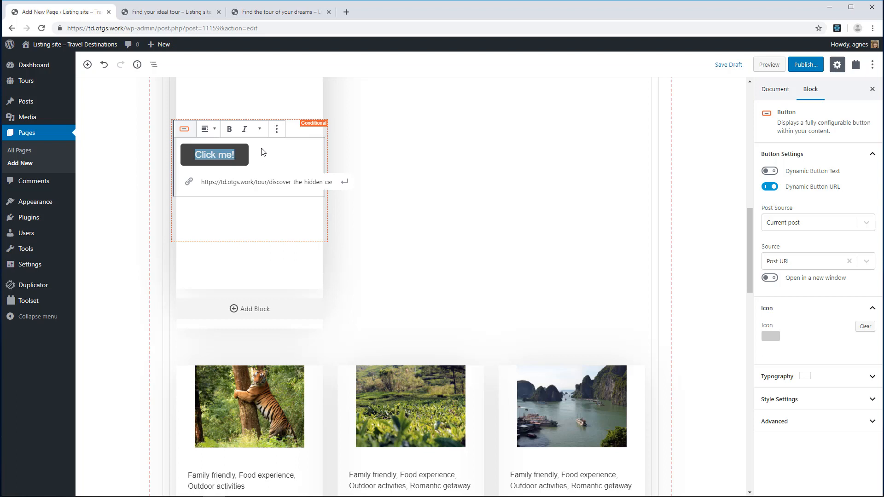
{"action": "type", "text": "Special of"}
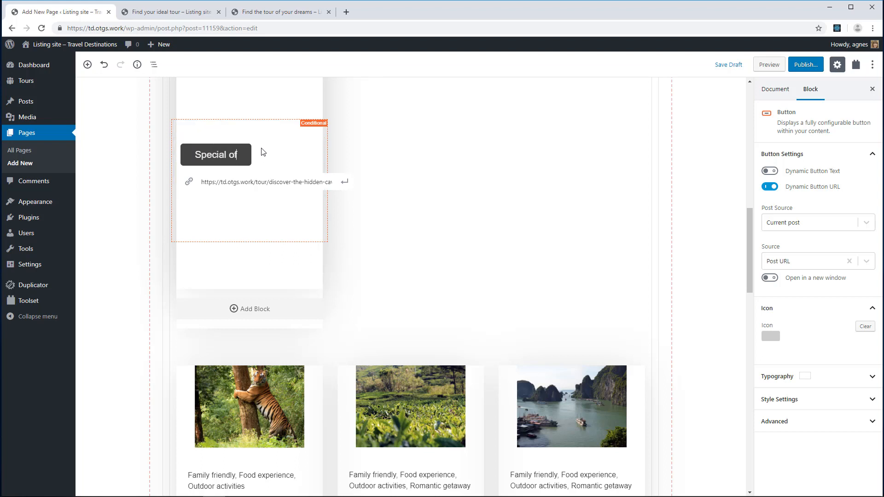
{"action": "type", "text": "fer"}
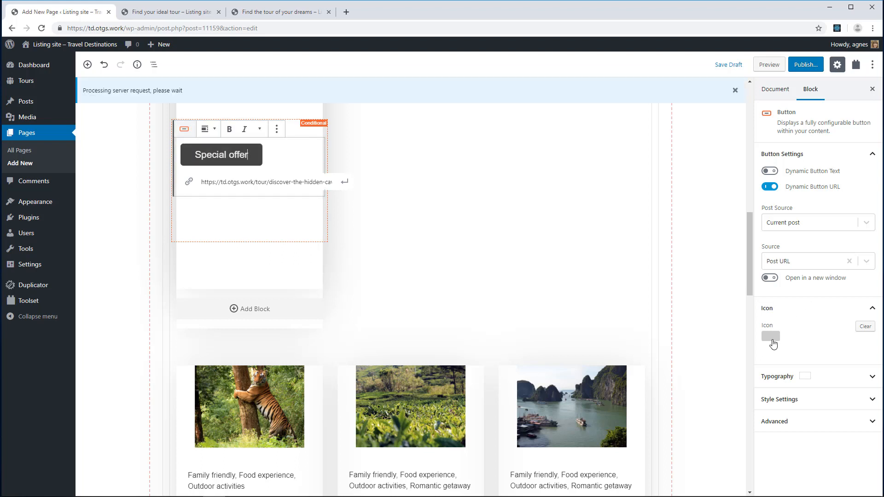
Add the lightning bolt icon from the FontAwesome set to the Special offer button.
{"action": "left_click", "coordinate": [773, 341]}
{"action": "left_click", "coordinate": [709, 139]}
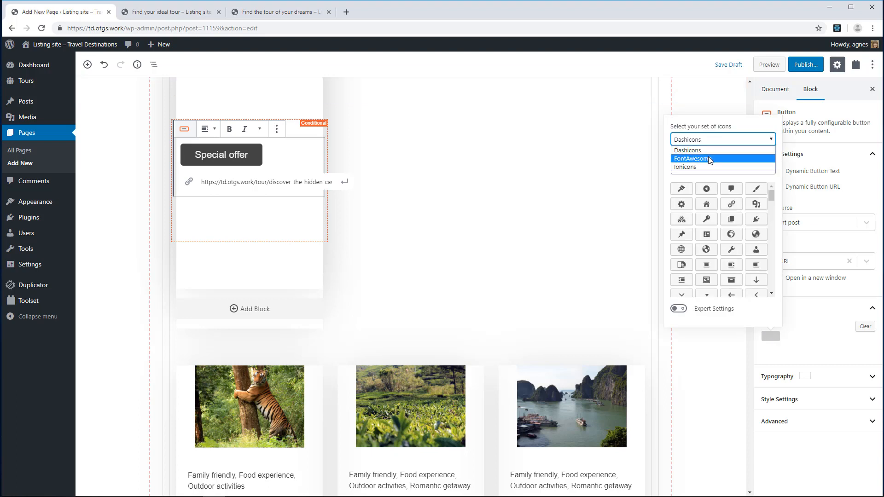
{"action": "left_click", "coordinate": [709, 160]}
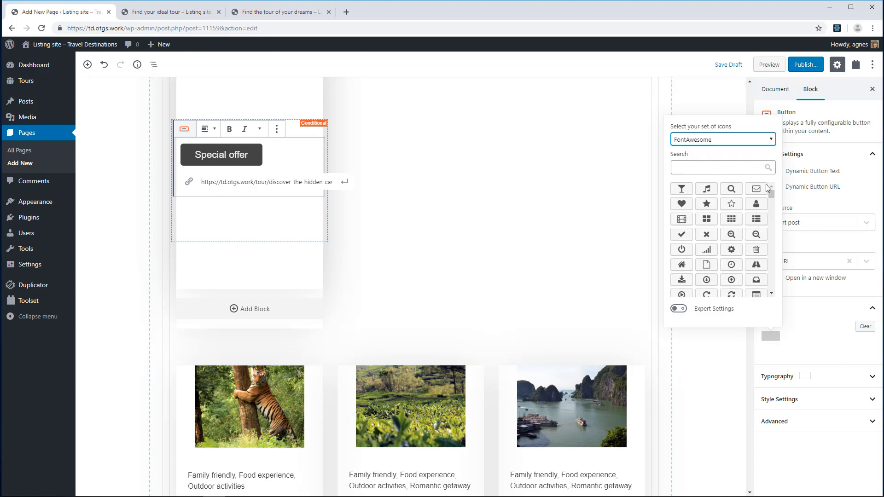
{"action": "scroll", "coordinate": [773, 203], "scroll_direction": "down", "scroll_amount": 1}
{"action": "left_click_drag", "start_coordinate": [772, 203], "coordinate": [773, 225]}
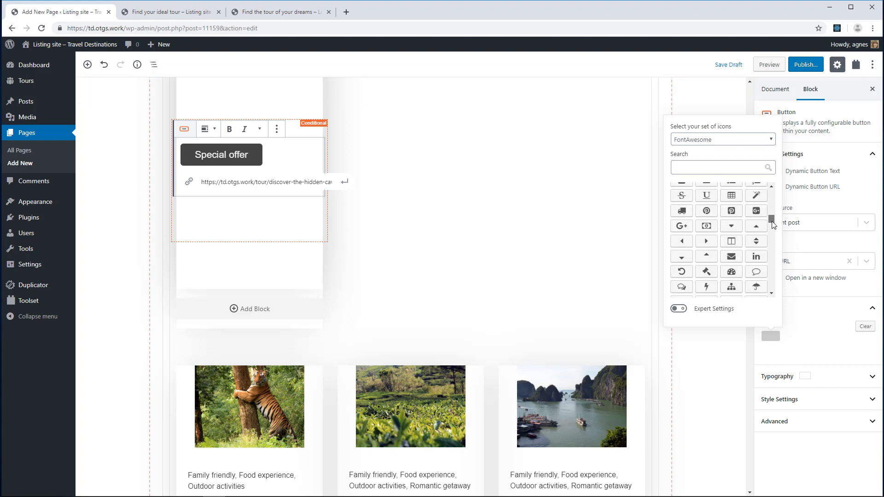
{"action": "left_click", "coordinate": [706, 287]}
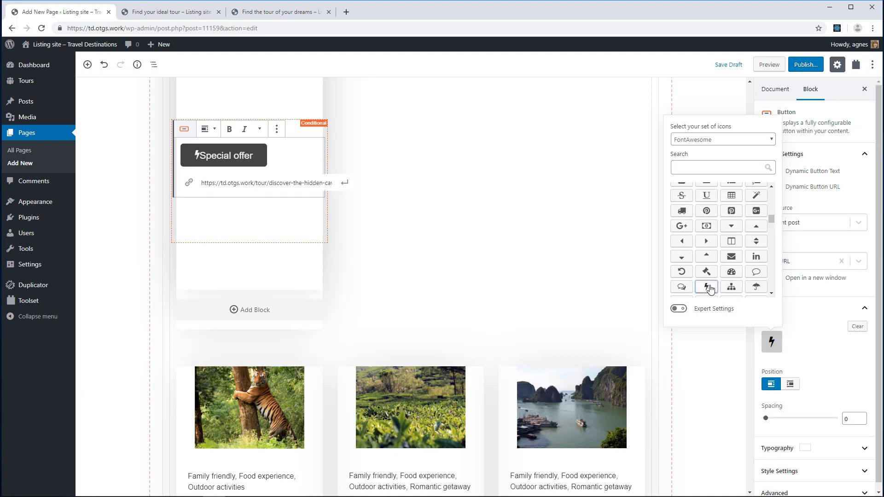
{"action": "left_click", "coordinate": [714, 375]}
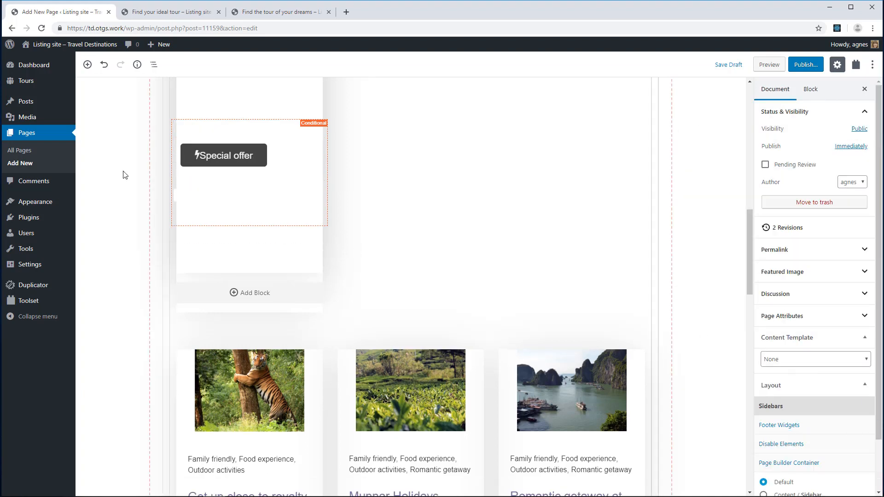
Set the spacing between the Special offer button's icon and its text to 9.
{"action": "left_click", "coordinate": [192, 154]}
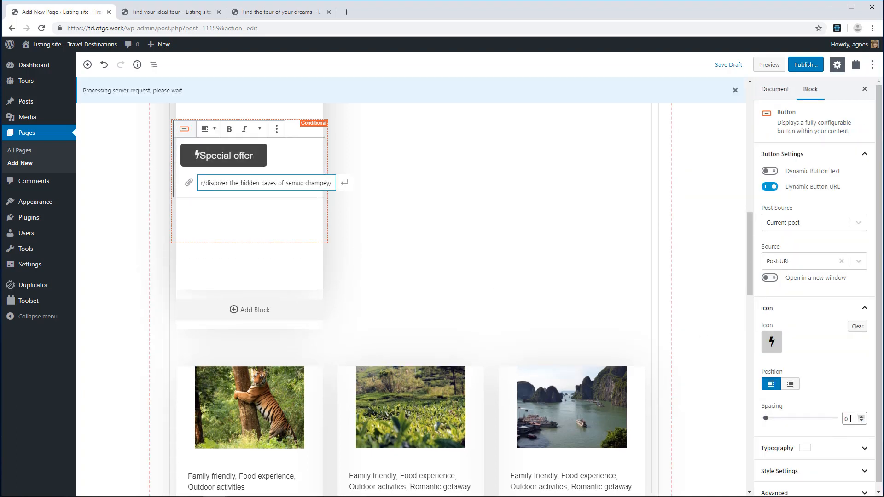
{"action": "left_click", "coordinate": [862, 418]}
{"action": "left_click", "coordinate": [861, 418]}
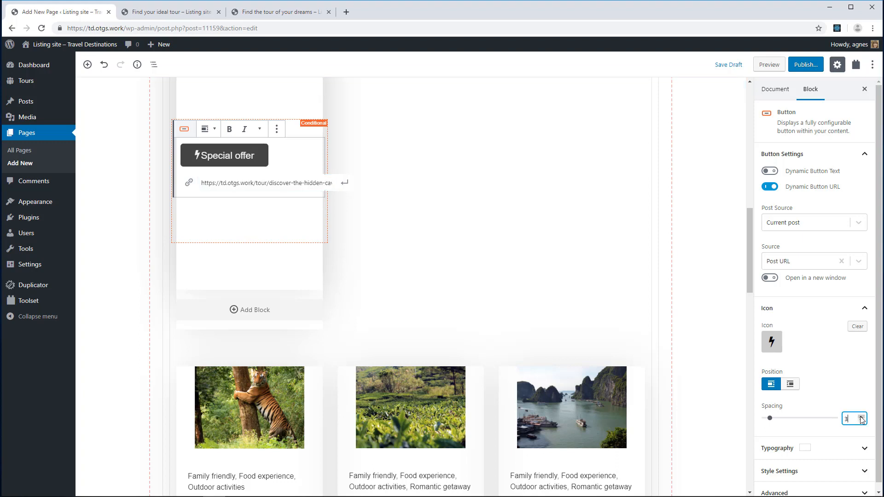
{"action": "left_click", "coordinate": [861, 417]}
{"action": "left_click", "coordinate": [861, 417]}
{"action": "left_click", "coordinate": [862, 418]}
{"action": "left_click", "coordinate": [861, 417]}
{"action": "left_click", "coordinate": [862, 418]}
{"action": "left_click", "coordinate": [861, 418]}
{"action": "left_click", "coordinate": [862, 418]}
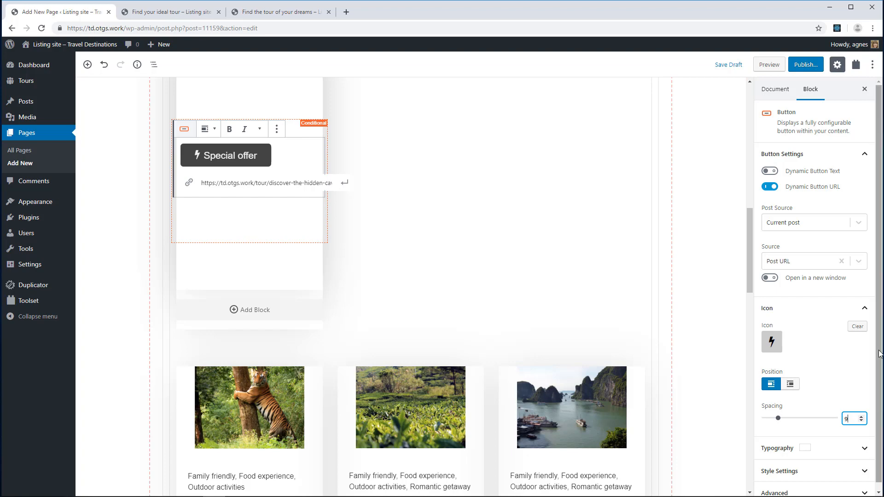
Set the font size of the Special offer button's text to 19.
{"action": "left_click_drag", "start_coordinate": [879, 355], "coordinate": [872, 414]}
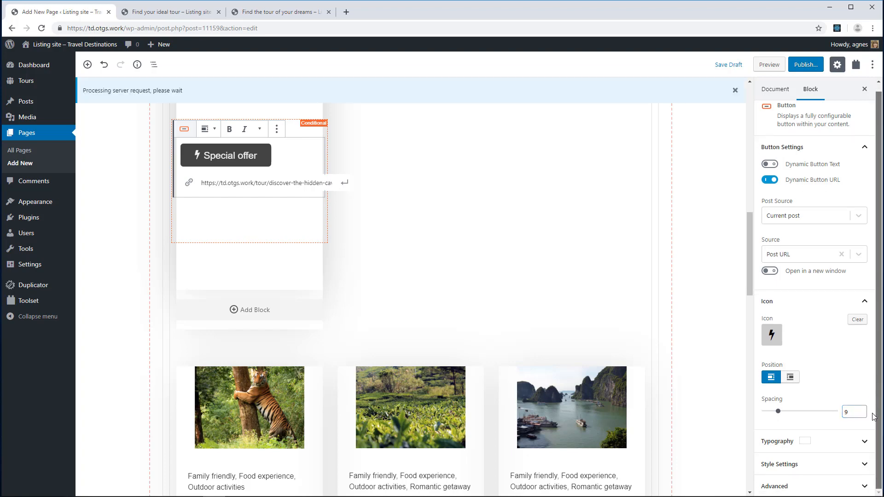
{"action": "left_click", "coordinate": [829, 448]}
{"action": "left_click_drag", "start_coordinate": [879, 331], "coordinate": [880, 457]}
{"action": "left_click", "coordinate": [825, 265]}
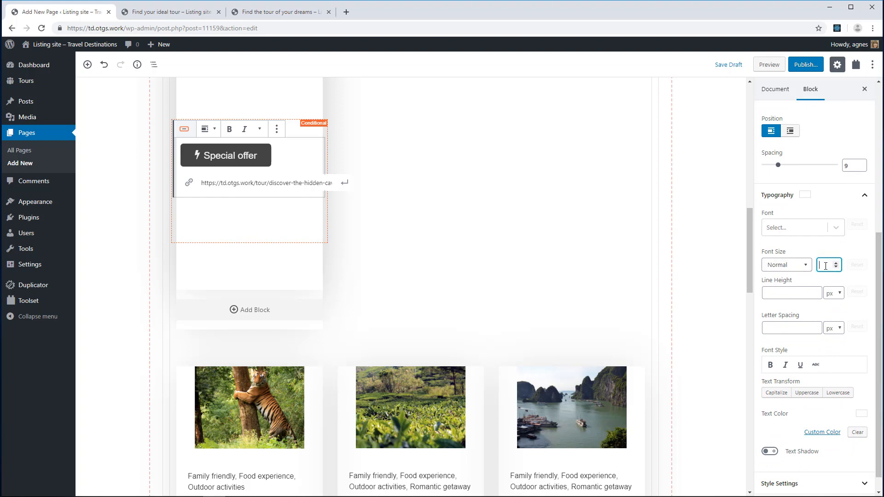
{"action": "type", "text": "19"}
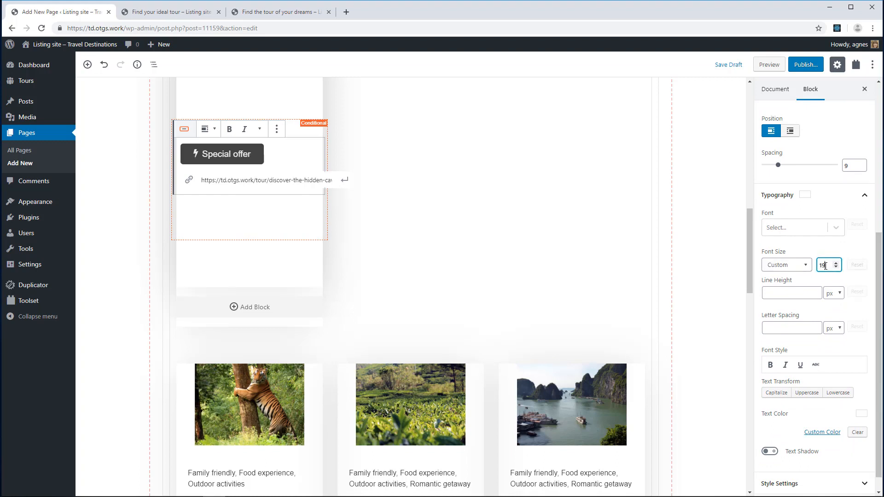
{"action": "left_click", "coordinate": [815, 246]}
Turn on margin and padding for the Special offer button, with 14 px top padding and 15 px bottom padding.
{"action": "left_click_drag", "start_coordinate": [880, 332], "coordinate": [881, 343]}
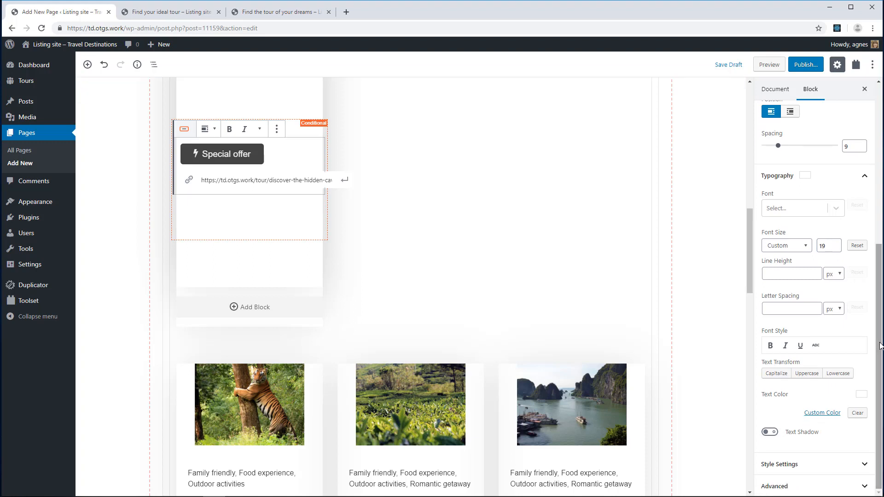
{"action": "left_click", "coordinate": [818, 461]}
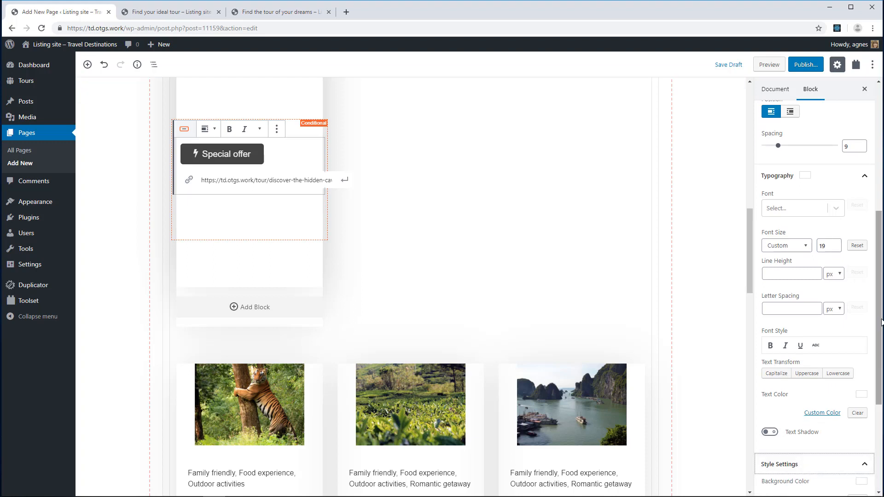
{"action": "left_click_drag", "start_coordinate": [880, 323], "coordinate": [880, 407]}
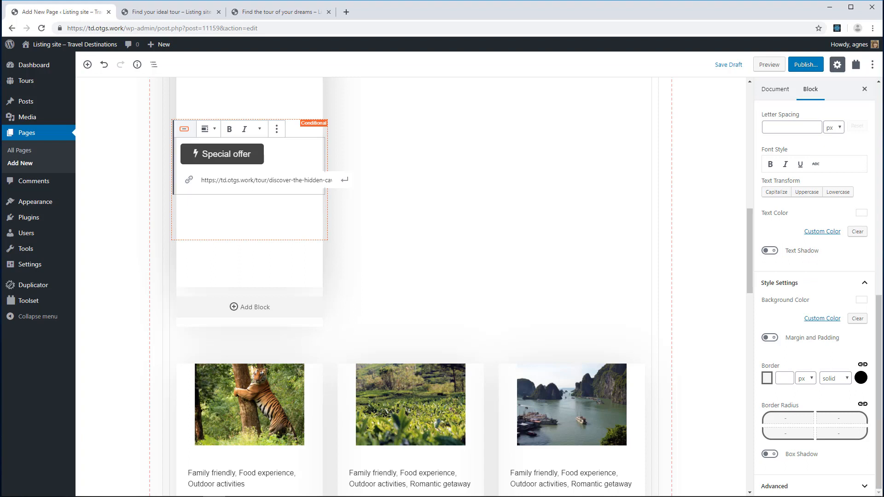
{"action": "left_click", "coordinate": [773, 339]}
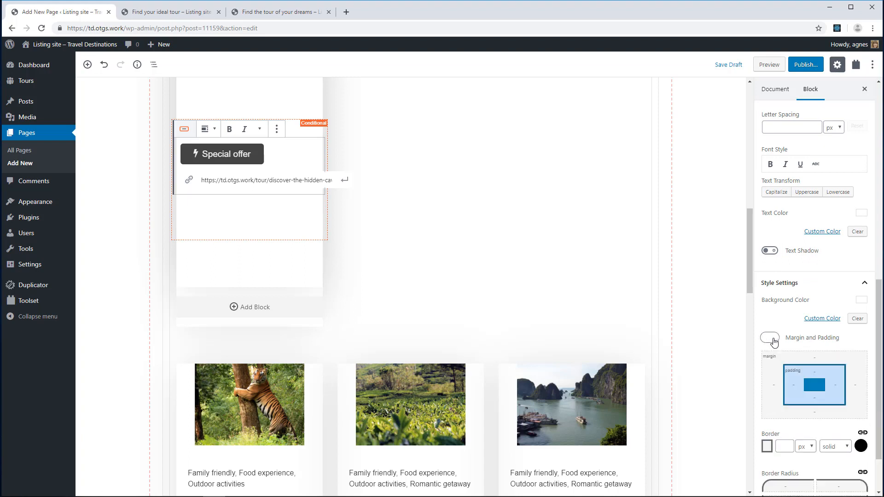
{"action": "left_click", "coordinate": [816, 372]}
{"action": "left_click", "coordinate": [815, 400]}
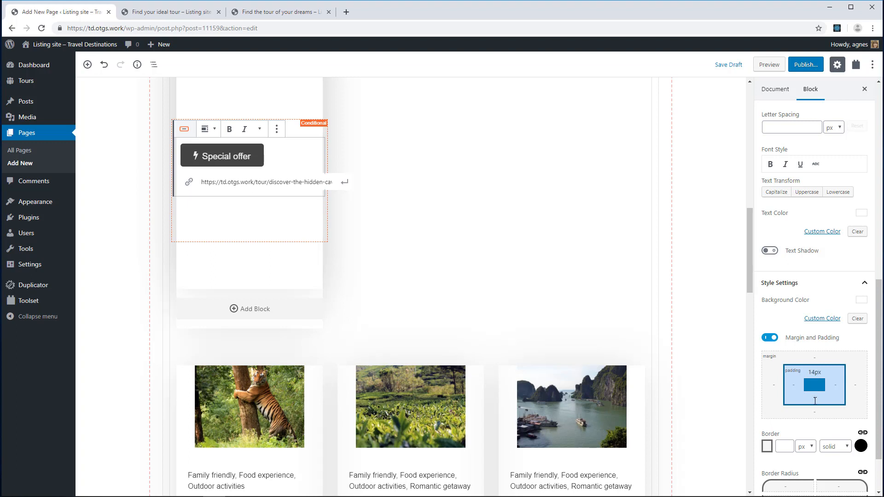
{"action": "type", "text": "15"}
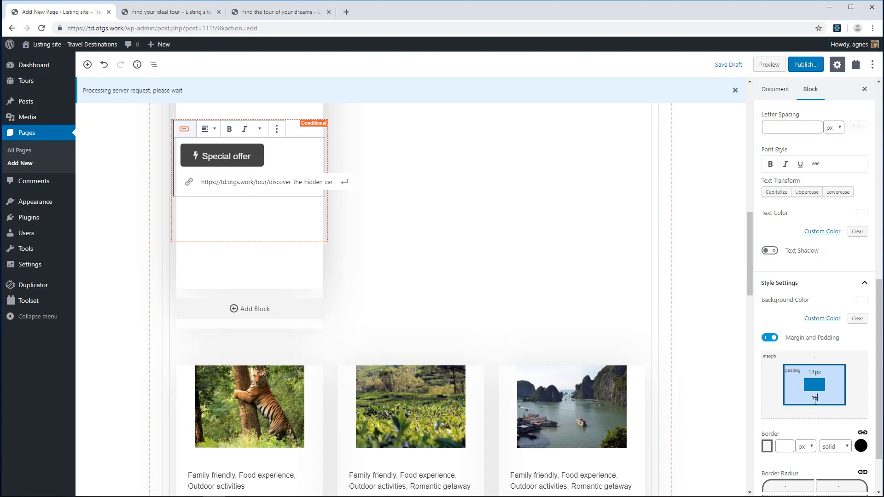
{"action": "left_click", "coordinate": [763, 425]}
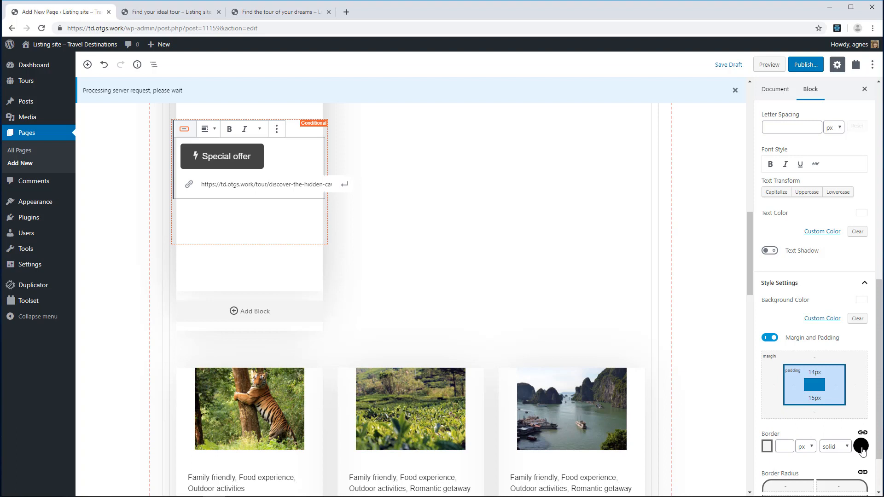
Set the border radius of all four corners of the Special offer button to 0.
{"action": "left_click", "coordinate": [823, 319]}
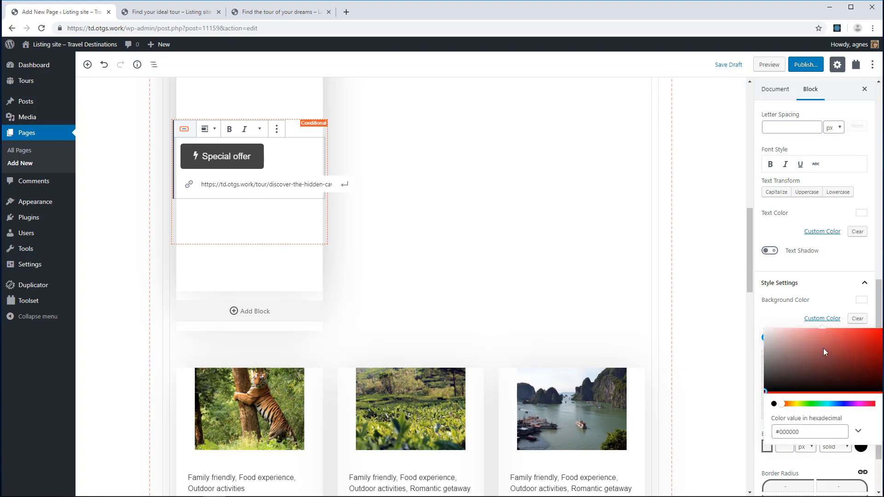
{"action": "left_click", "coordinate": [768, 317]}
{"action": "left_click_drag", "start_coordinate": [881, 345], "coordinate": [880, 382]}
{"action": "left_click", "coordinate": [799, 422]}
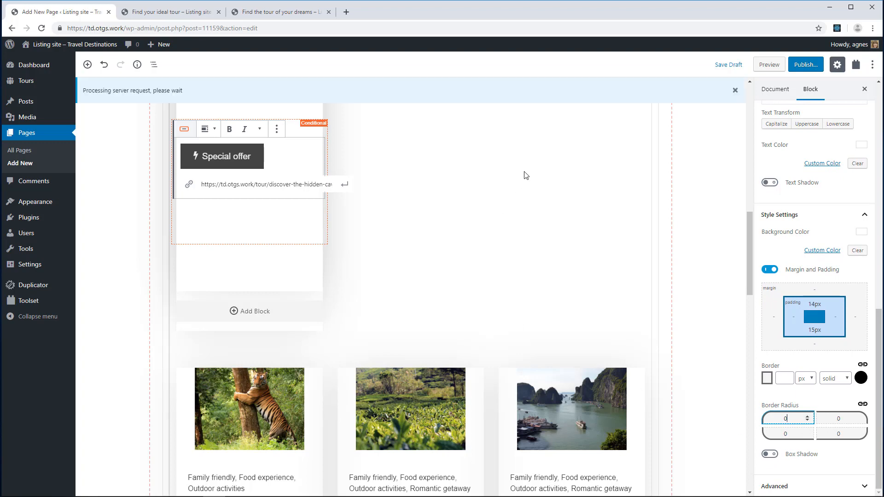
Preview the page and check which tour cards show the Special offer button and how it looks.
{"action": "left_click", "coordinate": [769, 65]}
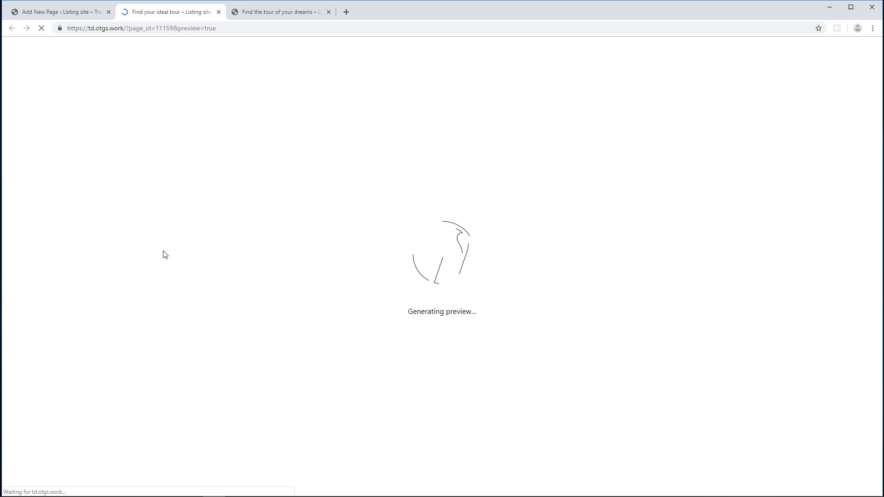
{"action": "scroll", "coordinate": [880, 116], "scroll_direction": "down", "scroll_amount": 4}
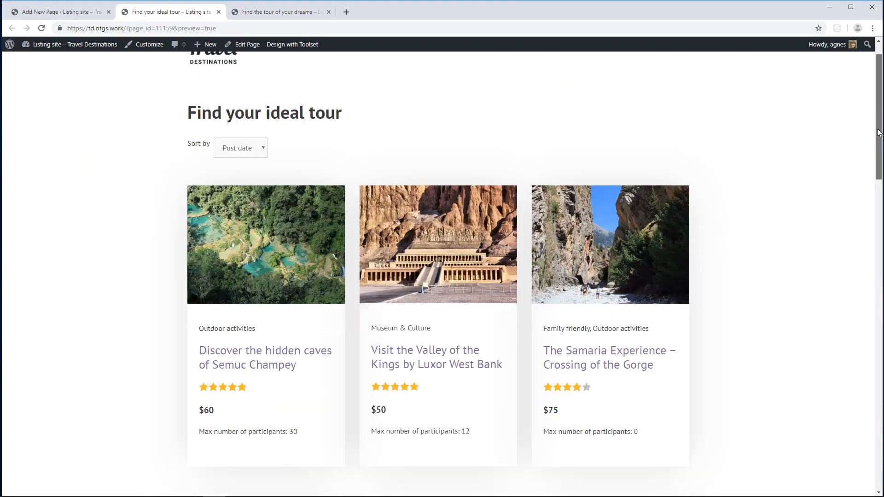
{"action": "scroll", "coordinate": [877, 152], "scroll_direction": "down", "scroll_amount": 7}
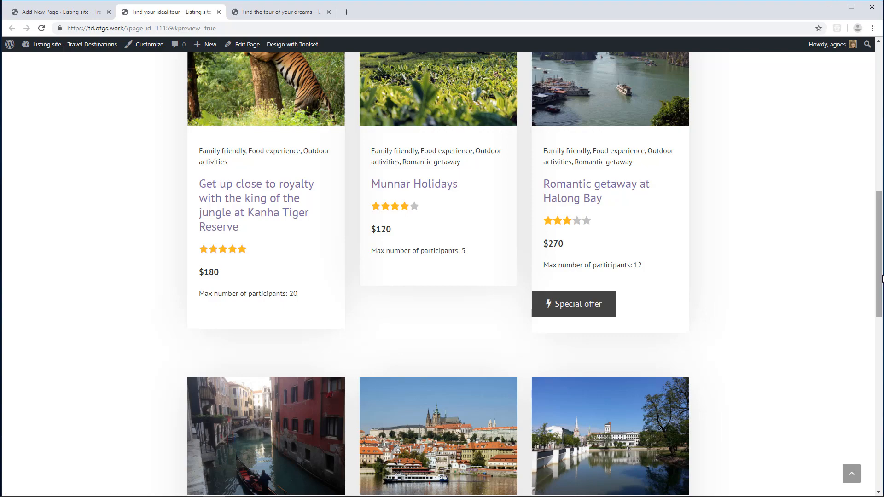
{"action": "left_click_drag", "start_coordinate": [880, 278], "coordinate": [870, 145]}
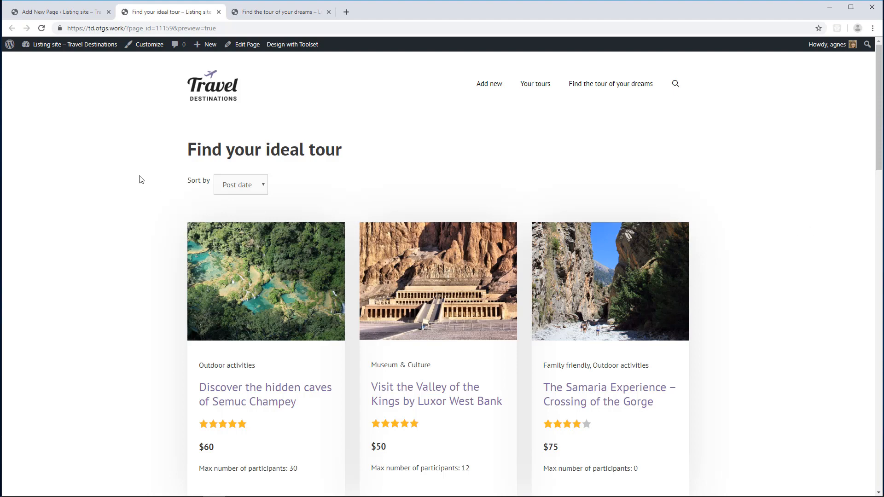
Return to the page editor and add a Tour types search field to the View Search section.
{"action": "left_click", "coordinate": [47, 15]}
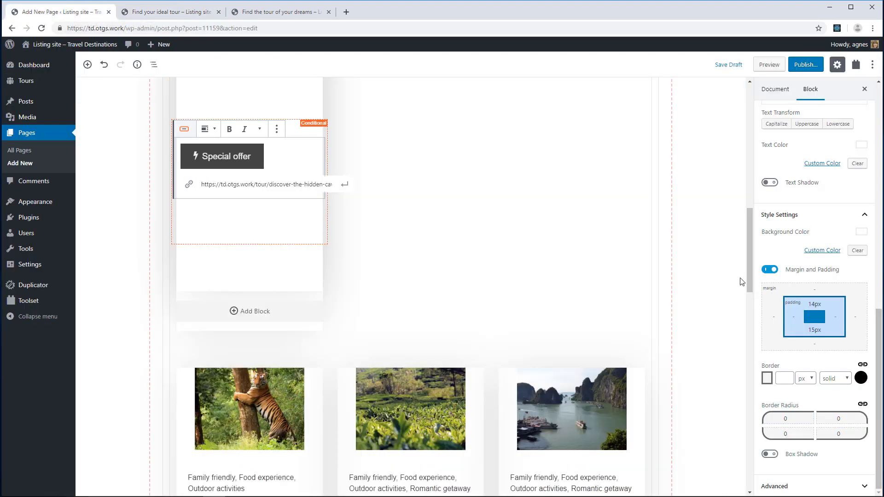
{"action": "left_click_drag", "start_coordinate": [748, 280], "coordinate": [747, 158]}
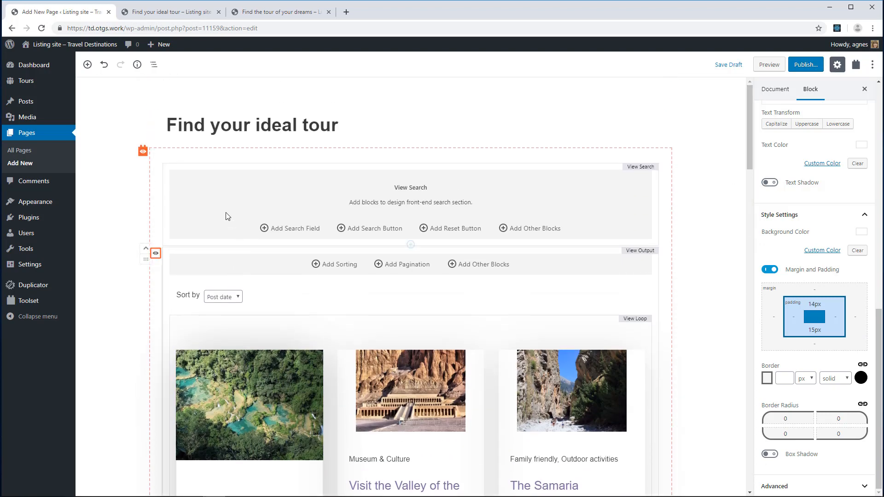
{"action": "left_click", "coordinate": [288, 229]}
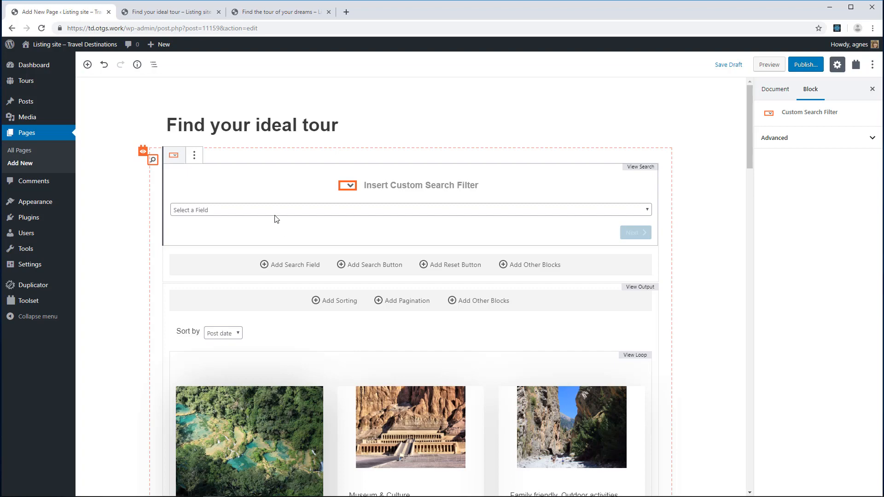
{"action": "left_click", "coordinate": [275, 212]}
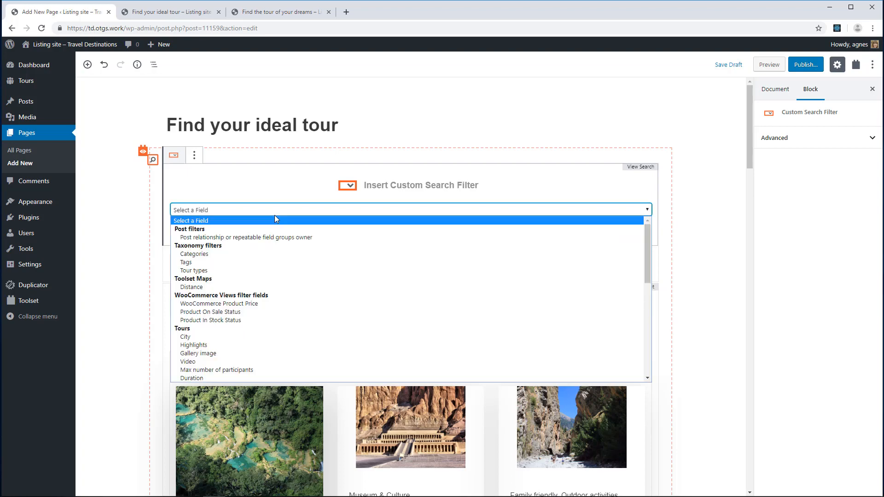
{"action": "left_click", "coordinate": [243, 274]}
{"action": "left_click", "coordinate": [628, 236]}
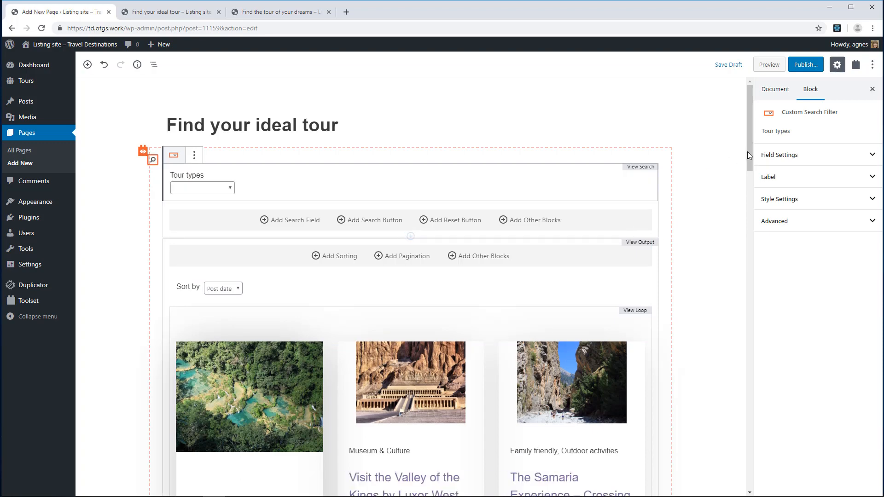
Label the default option of the Tour types search field "-Any-".
{"action": "left_click", "coordinate": [812, 161]}
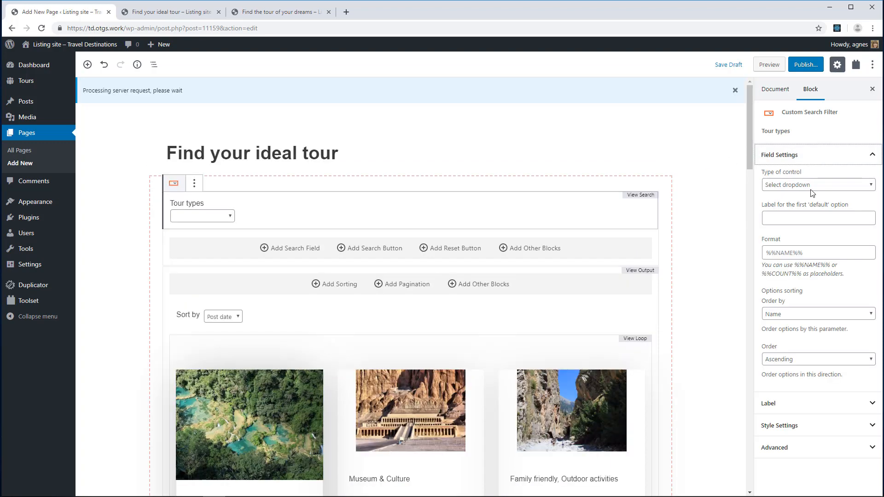
{"action": "left_click", "coordinate": [777, 218]}
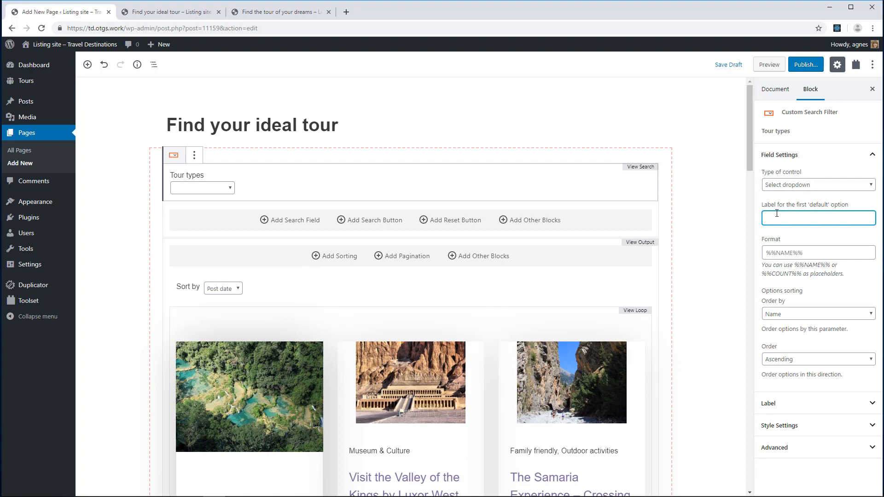
{"action": "type", "text": "-Any-"}
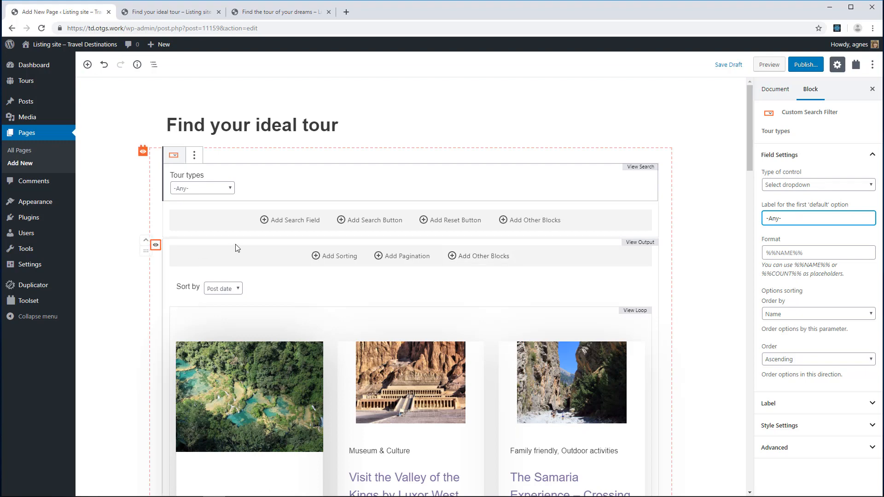
Add a search field for City below the Tour types filter.
{"action": "left_click", "coordinate": [290, 225]}
{"action": "left_click", "coordinate": [358, 250]}
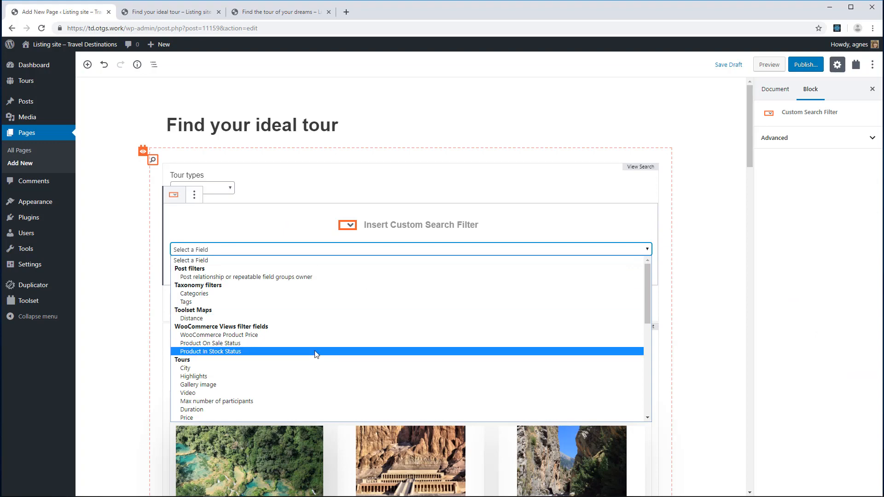
{"action": "left_click", "coordinate": [312, 373]}
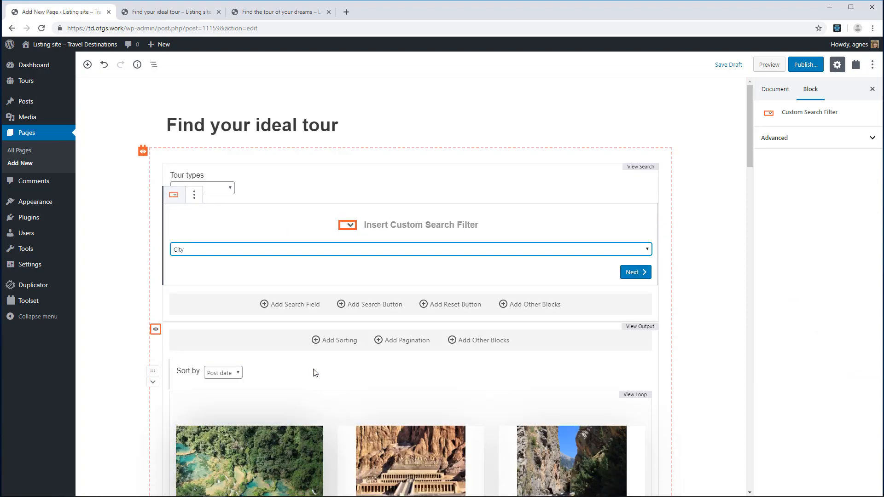
{"action": "left_click", "coordinate": [641, 277]}
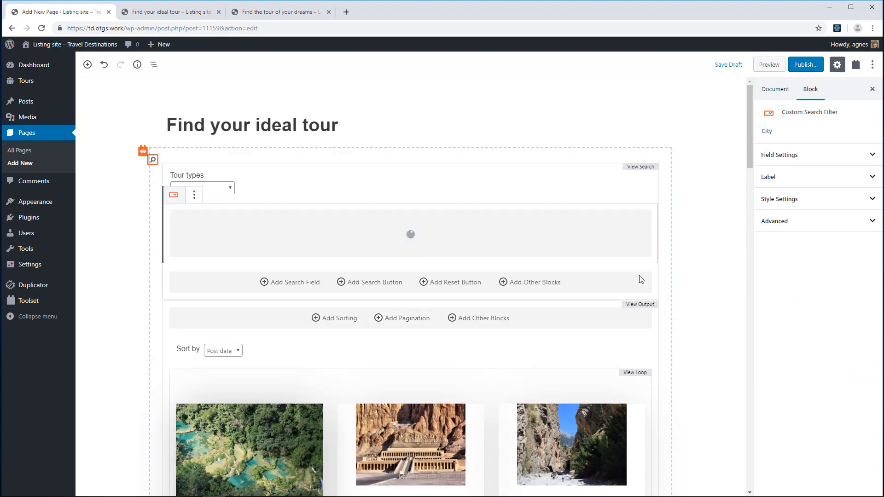
Make the City filter a select dropdown and label its default option "-Any-".
{"action": "left_click", "coordinate": [827, 159]}
{"action": "left_click", "coordinate": [817, 184]}
{"action": "left_click", "coordinate": [801, 213]}
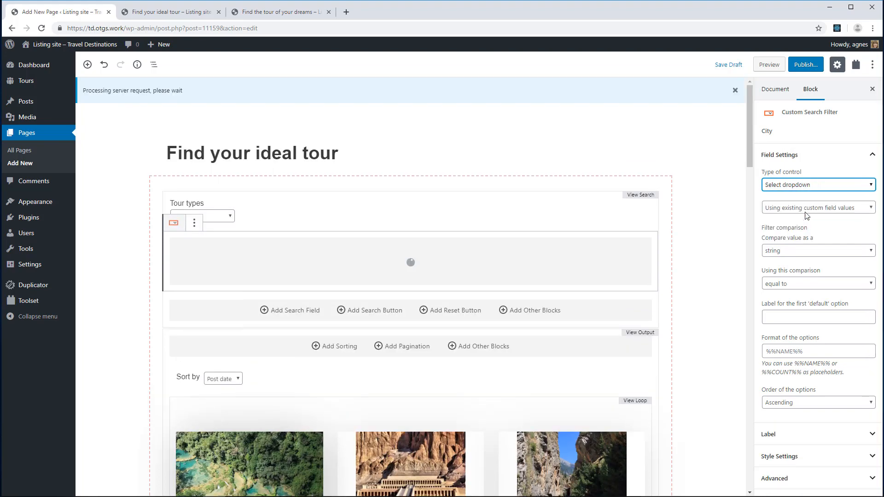
{"action": "left_click", "coordinate": [785, 316]}
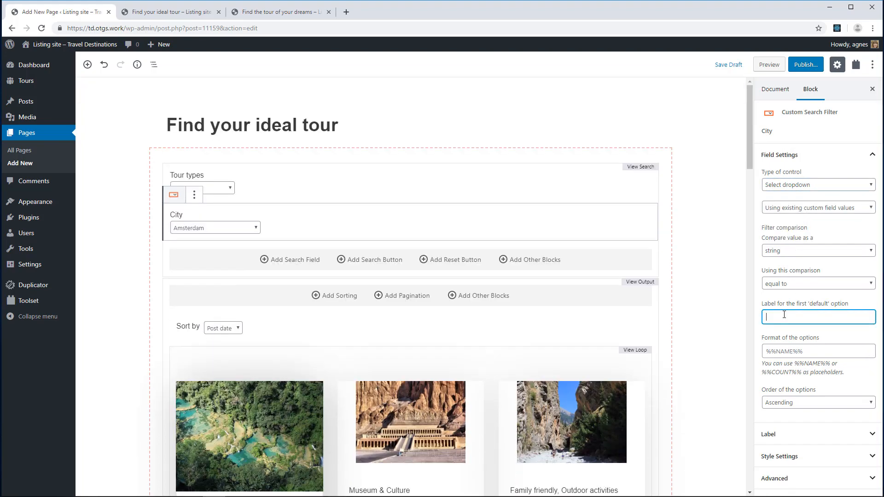
{"action": "type", "text": "-Any-"}
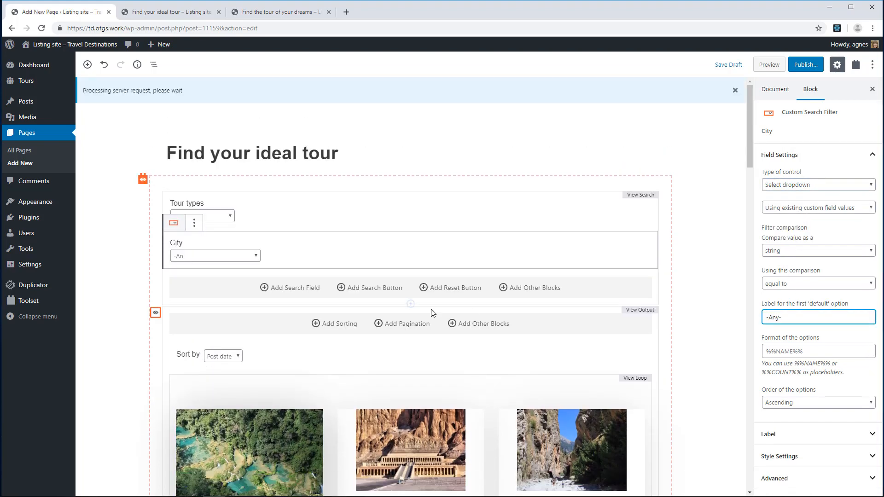
Add a search field for Max number of participants below the City filter.
{"action": "left_click", "coordinate": [289, 288]}
{"action": "left_click", "coordinate": [276, 318]}
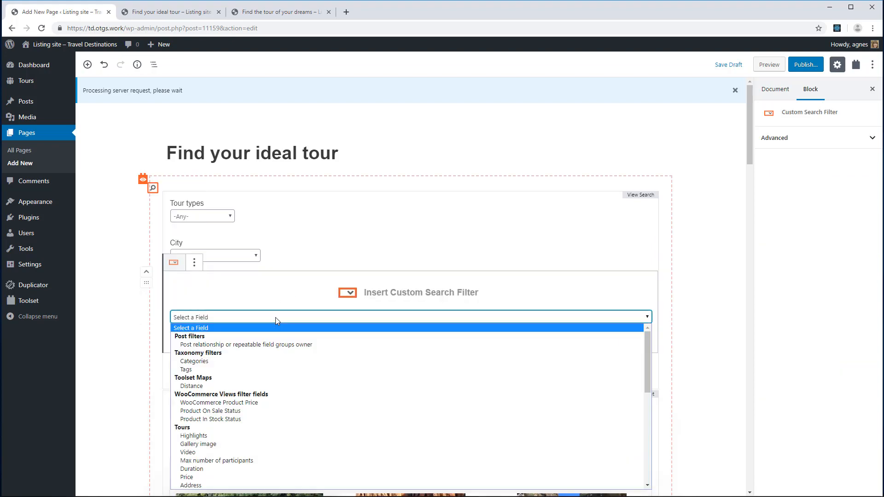
{"action": "left_click", "coordinate": [278, 461]}
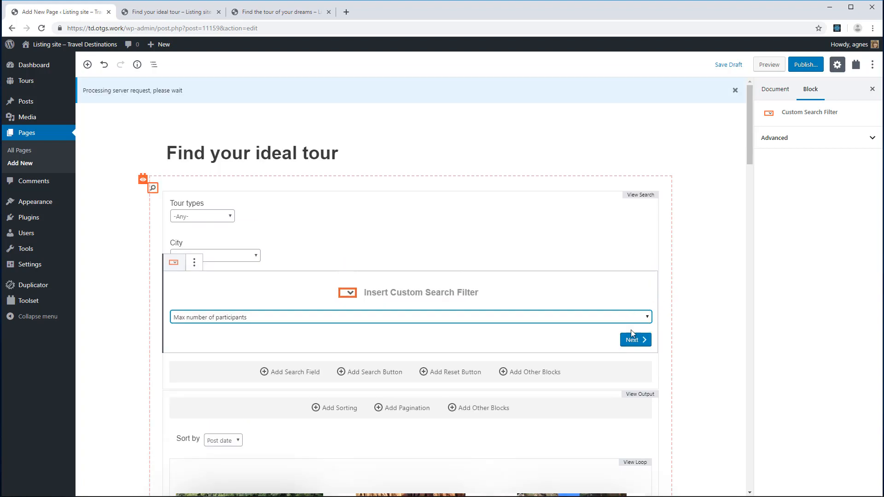
{"action": "left_click", "coordinate": [627, 341]}
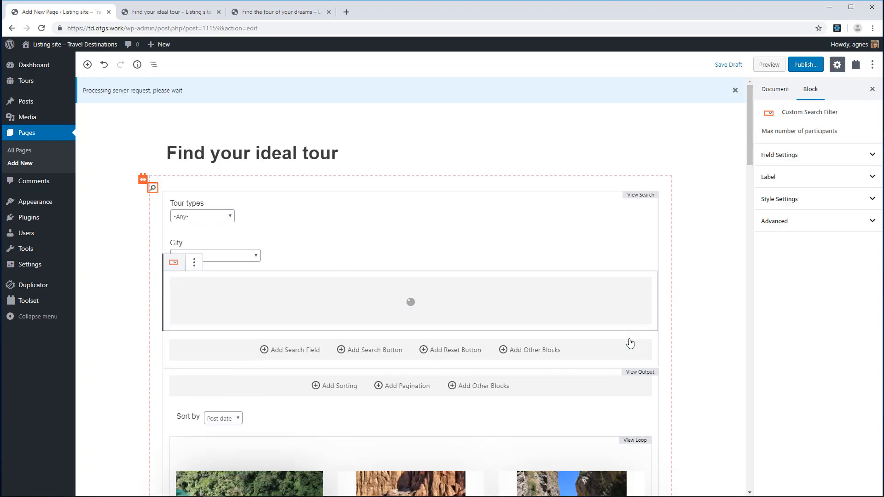
Make the Max number of participants filter a select dropdown and label its default option "-Any-".
{"action": "left_click", "coordinate": [833, 159]}
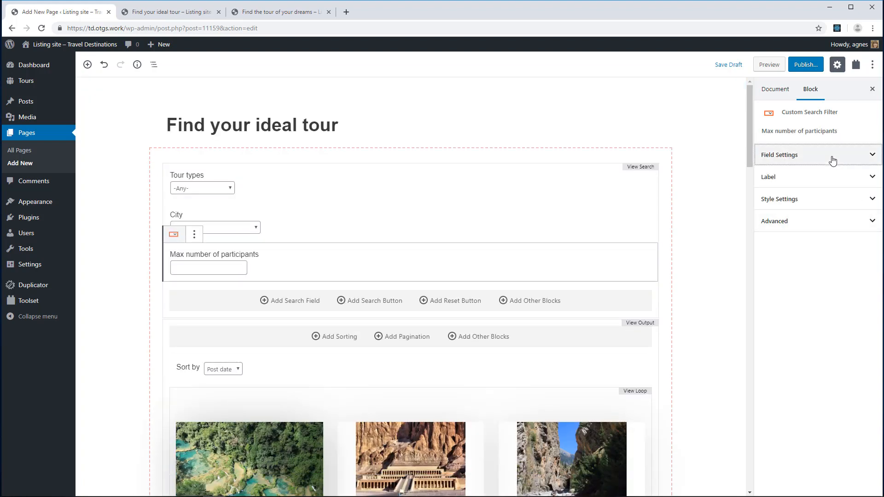
{"action": "left_click", "coordinate": [820, 185]}
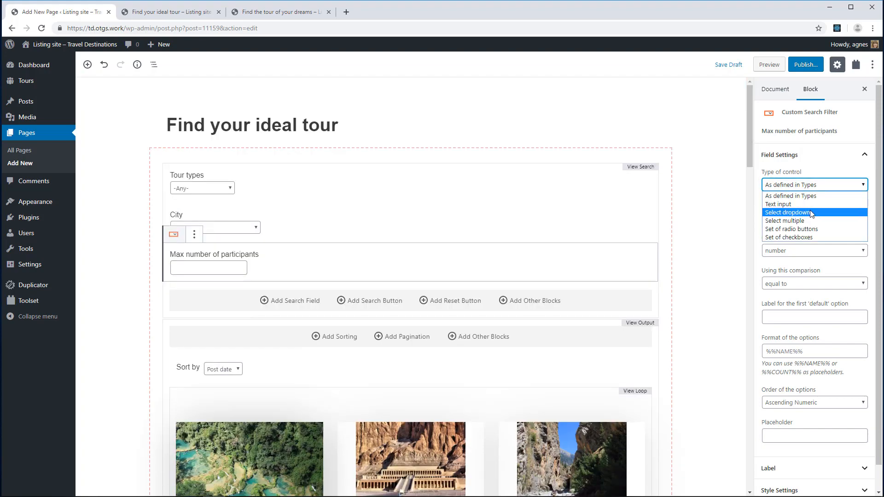
{"action": "left_click", "coordinate": [812, 213]}
{"action": "left_click", "coordinate": [789, 316]}
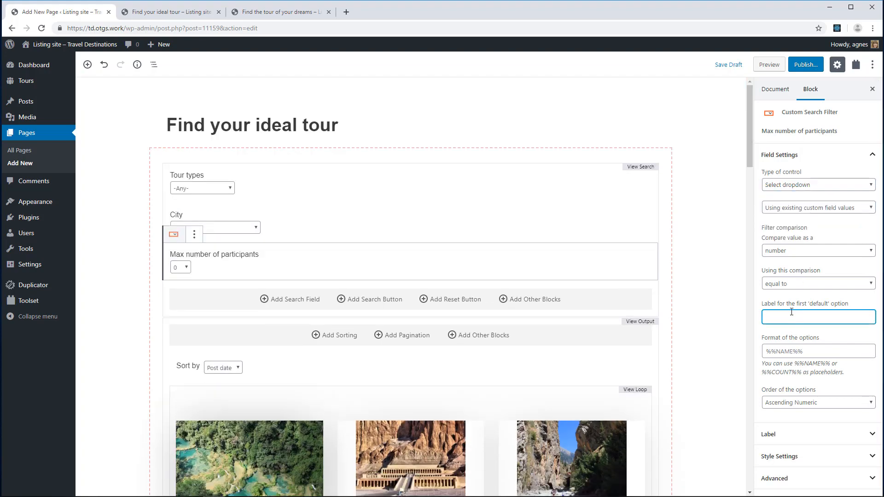
{"action": "type", "text": "-Any-"}
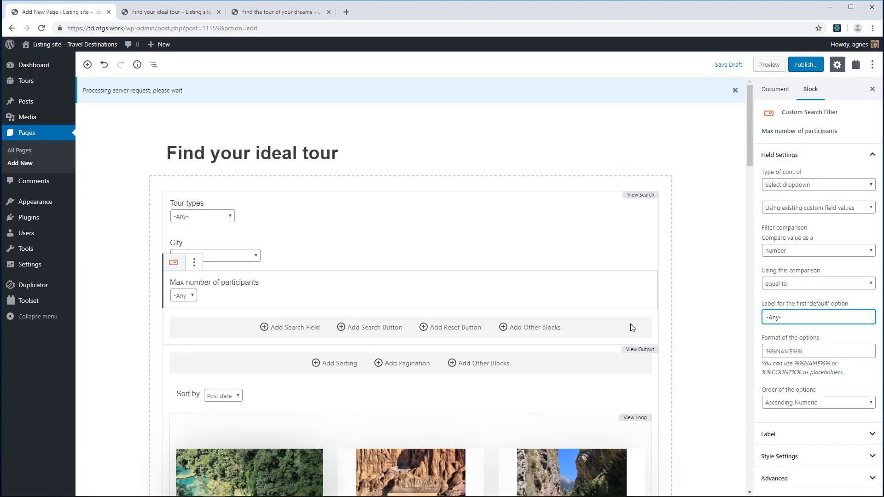
{"action": "left_click", "coordinate": [300, 315]}
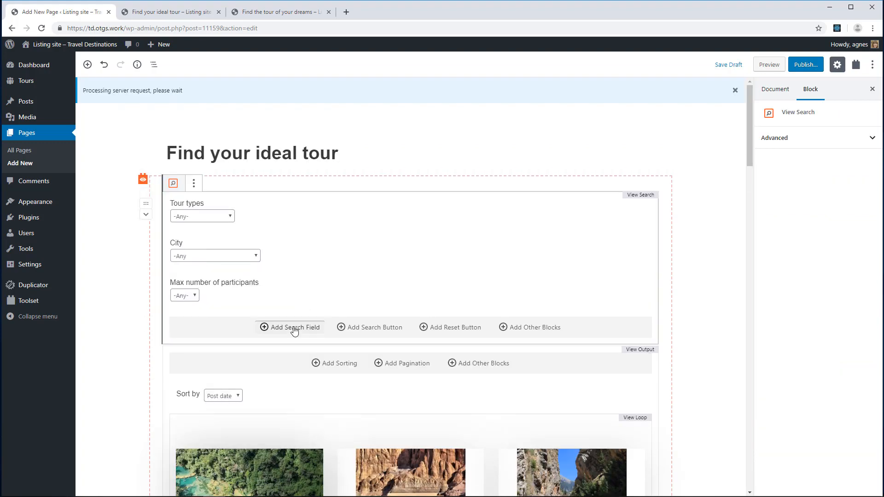
Add a search field for Price below the Max number of participants filter.
{"action": "left_click", "coordinate": [294, 328]}
{"action": "left_click", "coordinate": [271, 330]}
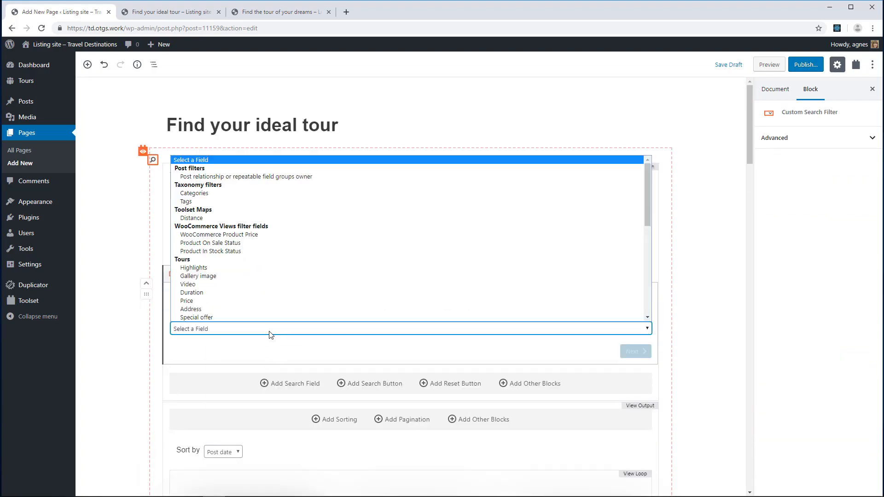
{"action": "scroll", "coordinate": [262, 302], "scroll_direction": "down", "scroll_amount": 1}
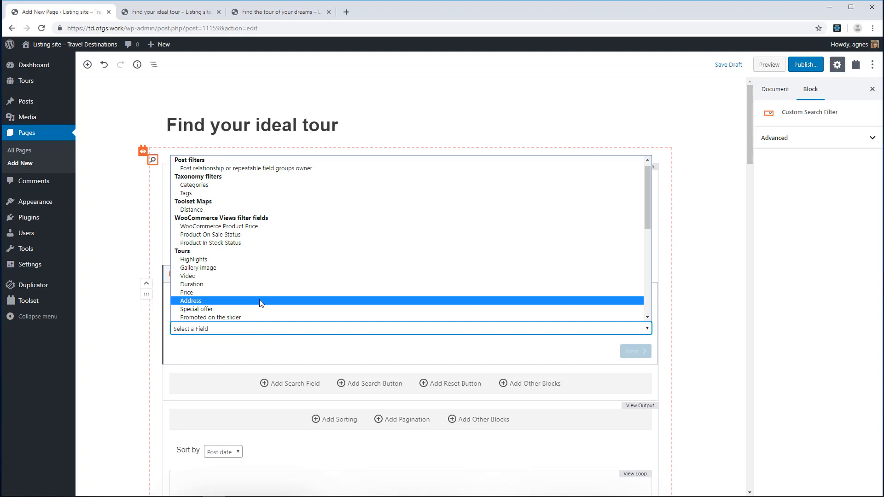
{"action": "scroll", "coordinate": [259, 300], "scroll_direction": "down", "scroll_amount": 2}
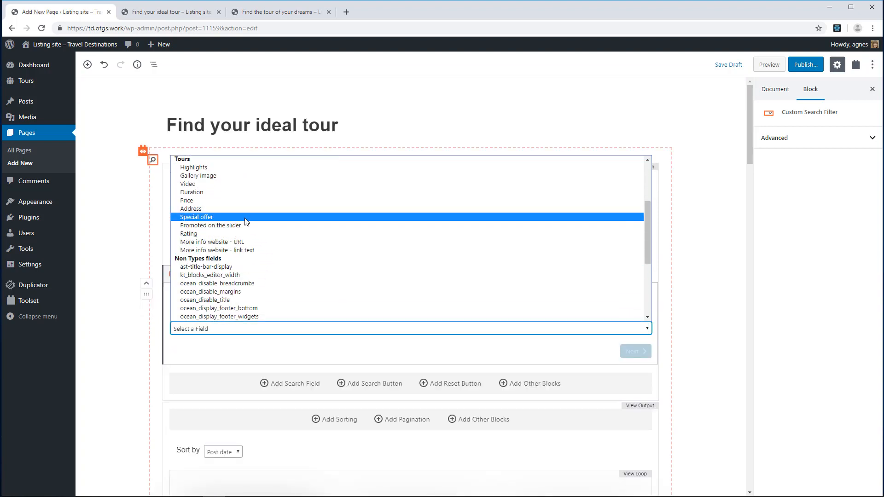
{"action": "left_click", "coordinate": [221, 202]}
{"action": "left_click", "coordinate": [635, 353]}
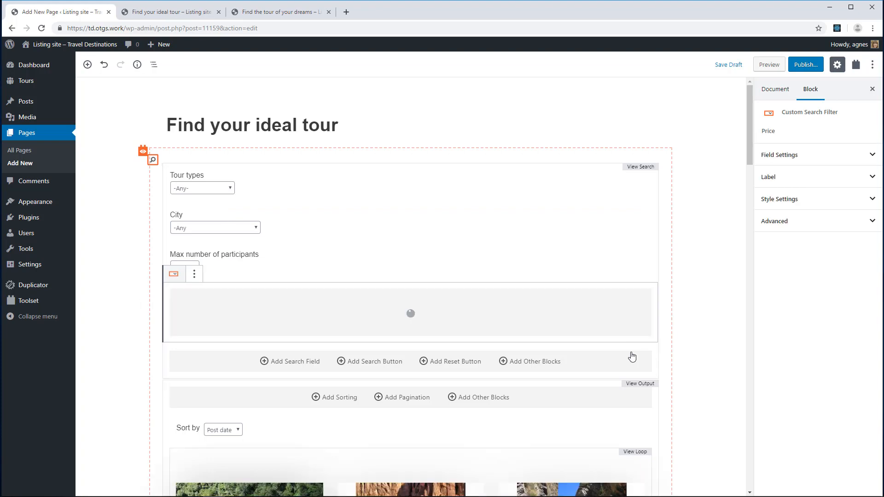
Label the Price filter "Max Price" and set its comparison to "lower than or equal to".
{"action": "left_click", "coordinate": [189, 294]}
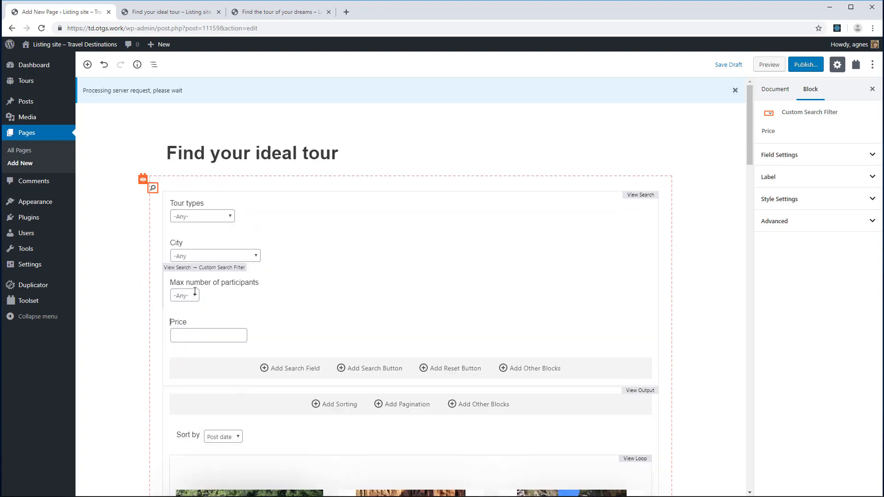
{"action": "type", "text": "Max"}
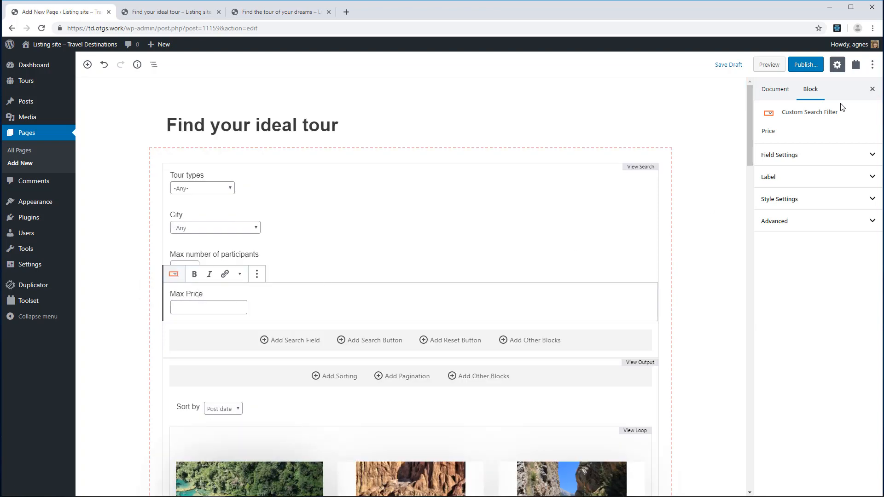
{"action": "left_click", "coordinate": [812, 156]}
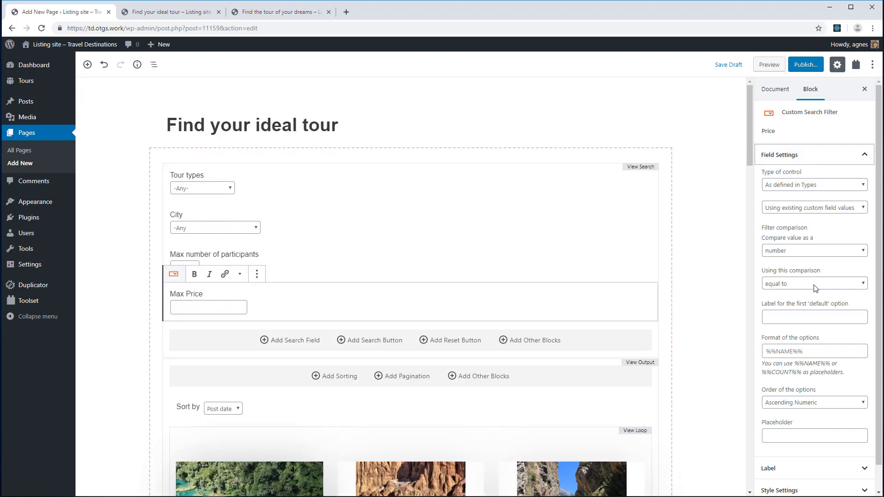
{"action": "left_click", "coordinate": [814, 285]}
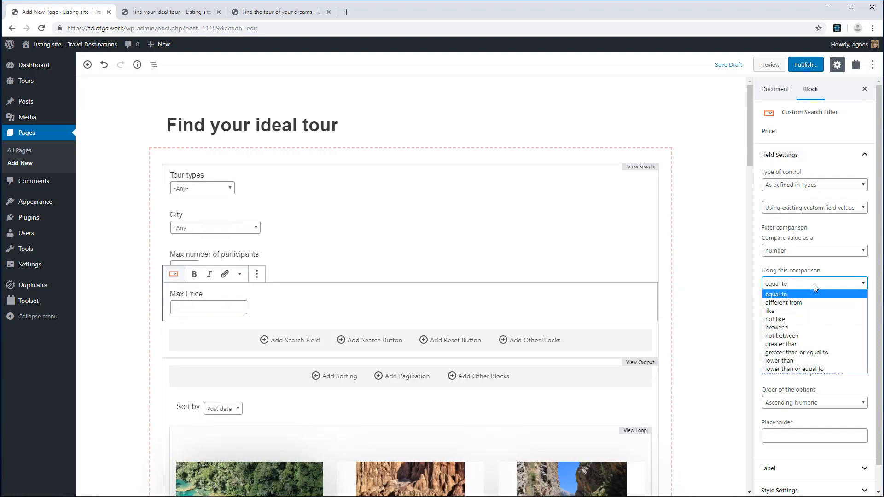
{"action": "left_click", "coordinate": [802, 370]}
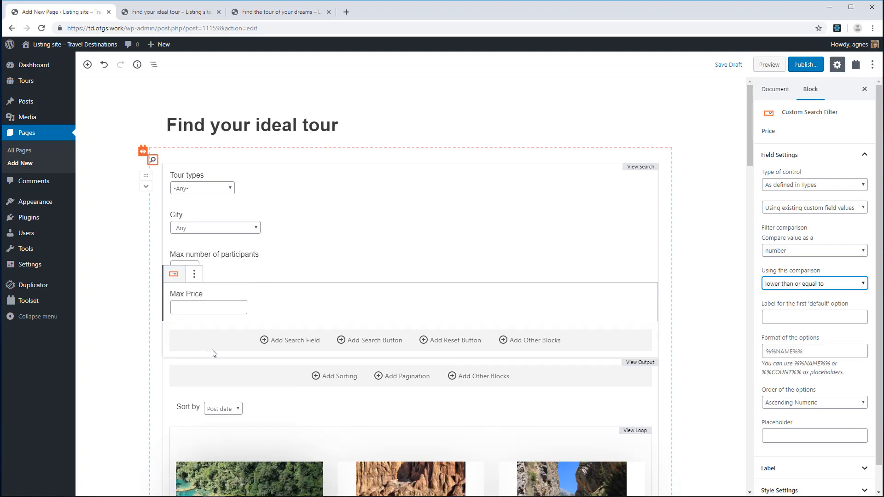
Add a search field for Special offer below the Max Price filter.
{"action": "left_click", "coordinate": [290, 342]}
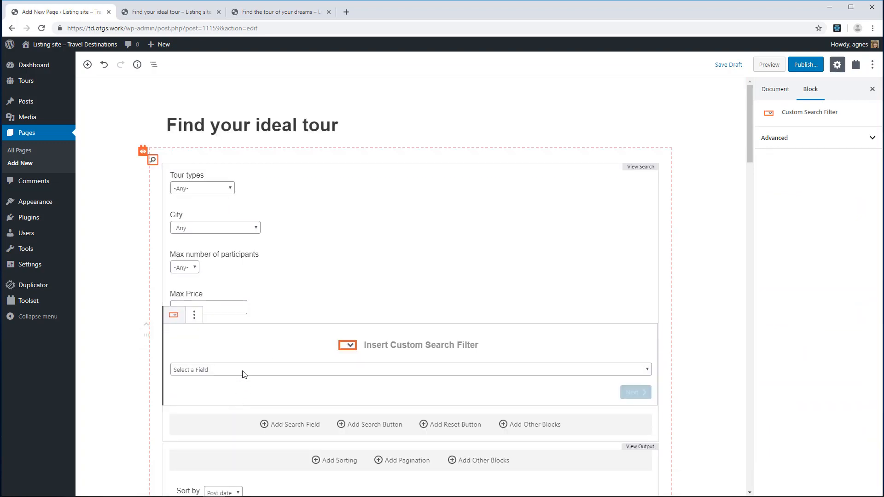
{"action": "left_click", "coordinate": [244, 370]}
{"action": "scroll", "coordinate": [250, 332], "scroll_direction": "down", "scroll_amount": 1}
{"action": "scroll", "coordinate": [250, 332], "scroll_direction": "down", "scroll_amount": 4}
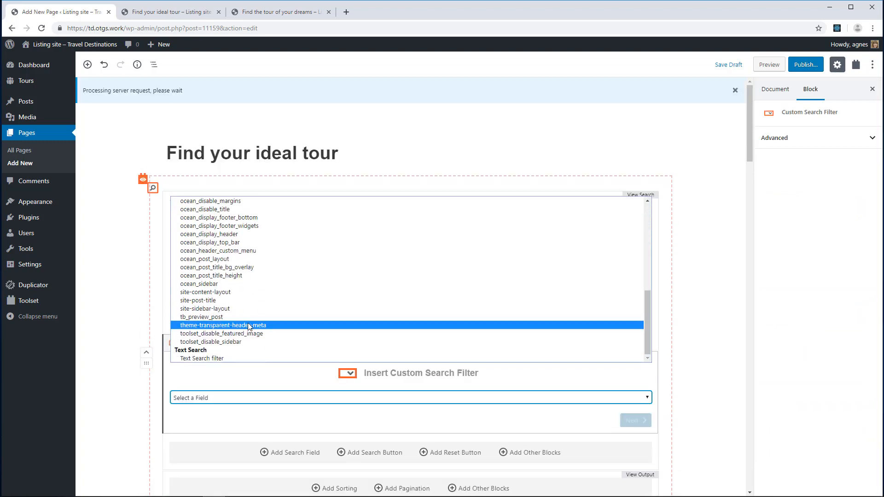
{"action": "scroll", "coordinate": [255, 318], "scroll_direction": "up", "scroll_amount": 5}
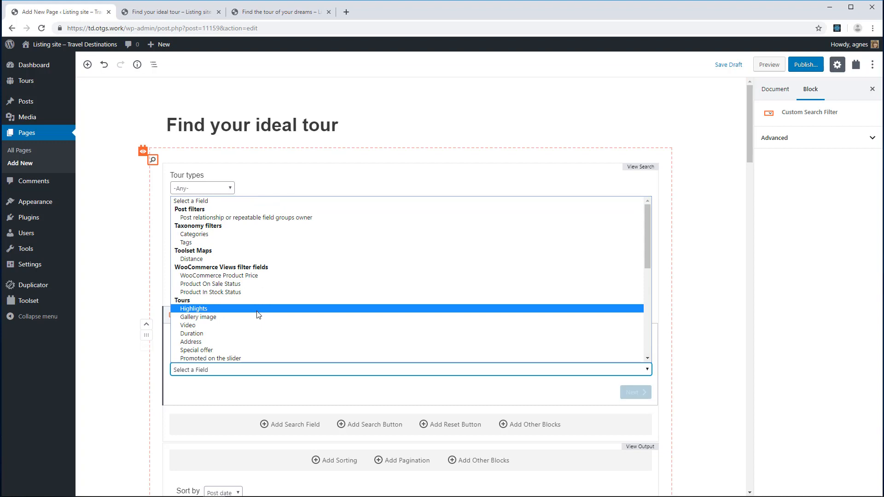
{"action": "left_click", "coordinate": [230, 352]}
{"action": "left_click", "coordinate": [635, 393]}
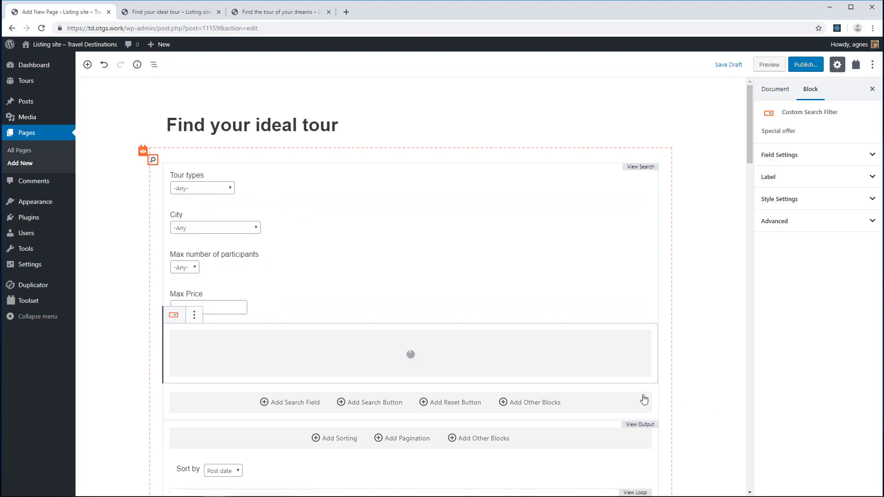
Hide the separate label of the Special offer filter, keeping only its checkbox caption.
{"action": "left_click", "coordinate": [221, 336]}
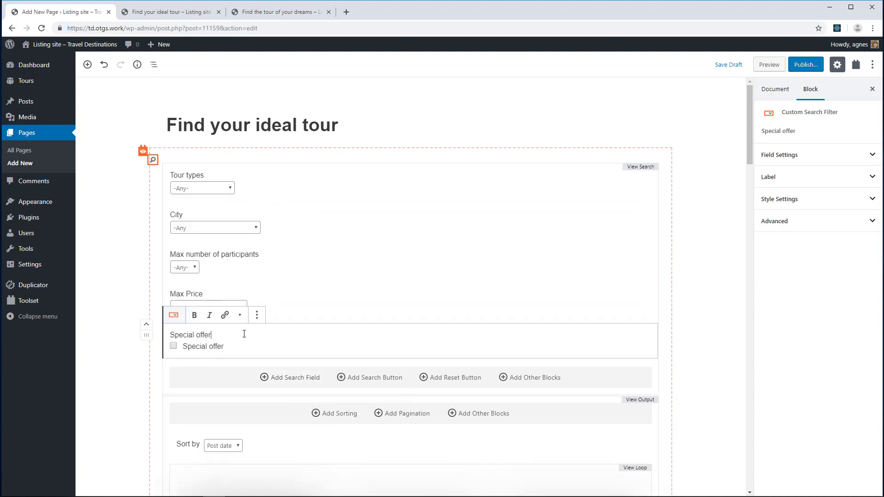
{"action": "left_click", "coordinate": [823, 179]}
{"action": "left_click", "coordinate": [770, 208]}
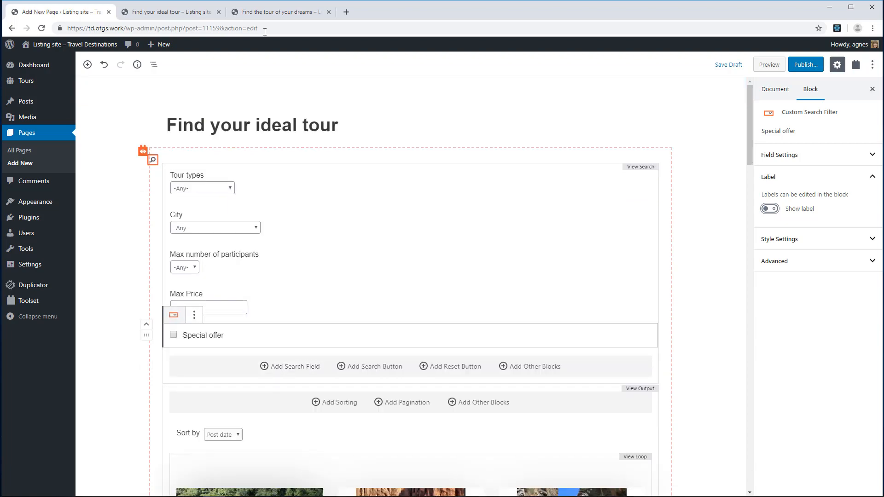
Compare with the filters on the "Find the tour of your dreams" page and add a search field for Rating below Special offer.
{"action": "left_click", "coordinate": [165, 13]}
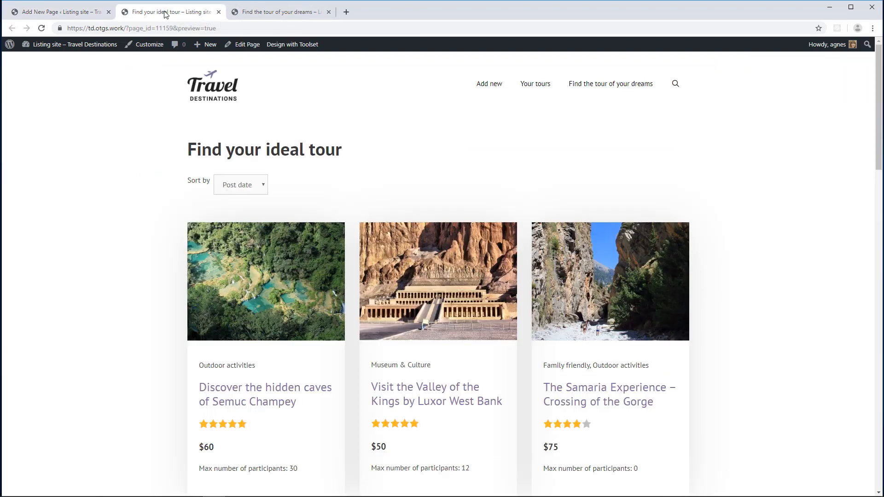
{"action": "left_click", "coordinate": [272, 18]}
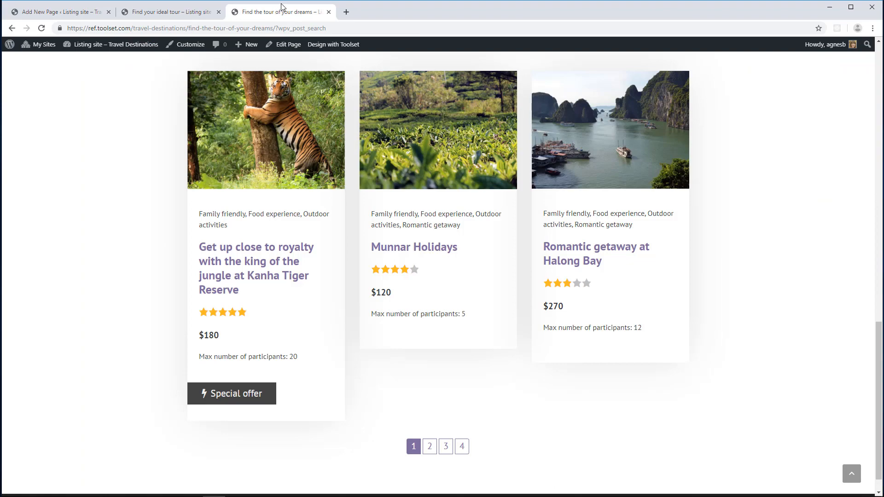
{"action": "left_click_drag", "start_coordinate": [878, 388], "coordinate": [862, 209]}
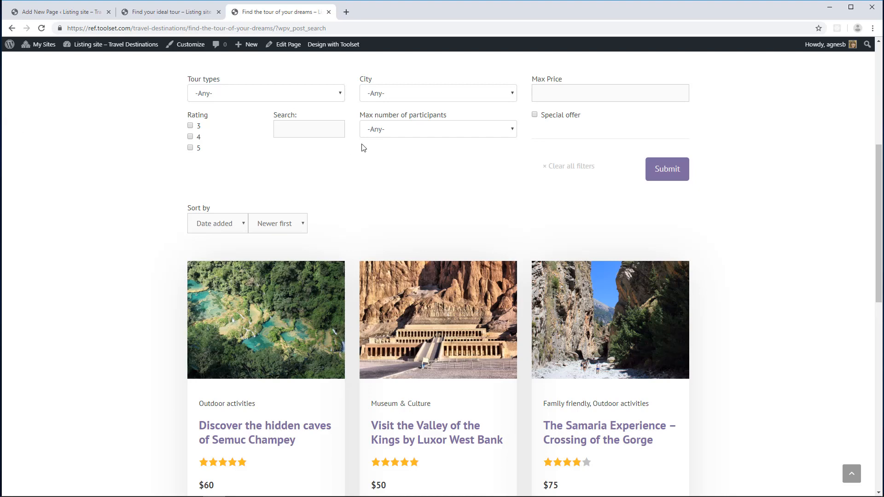
{"action": "left_click", "coordinate": [34, 11]}
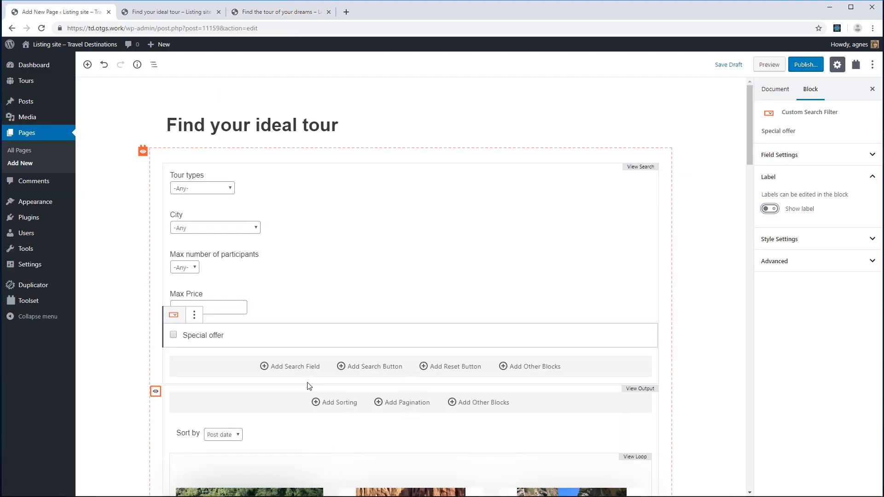
{"action": "left_click", "coordinate": [294, 370]}
{"action": "left_click", "coordinate": [272, 401]}
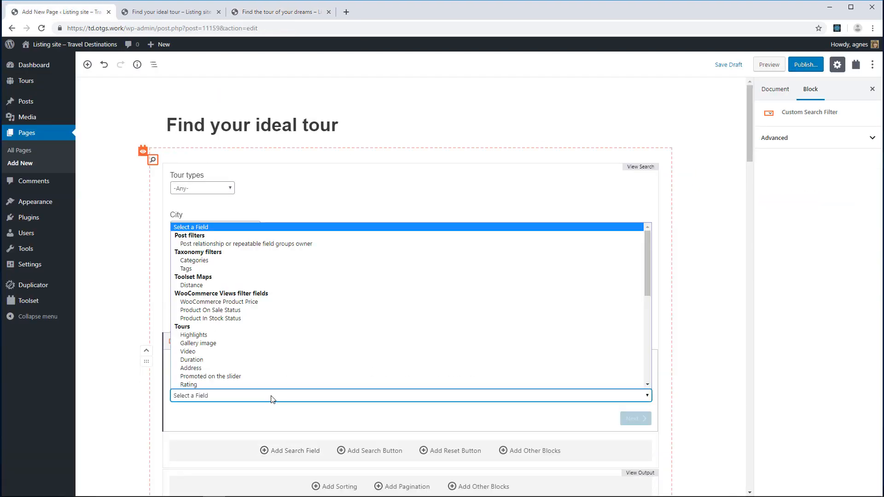
{"action": "scroll", "coordinate": [256, 383], "scroll_direction": "down", "scroll_amount": 1}
{"action": "left_click", "coordinate": [251, 368]}
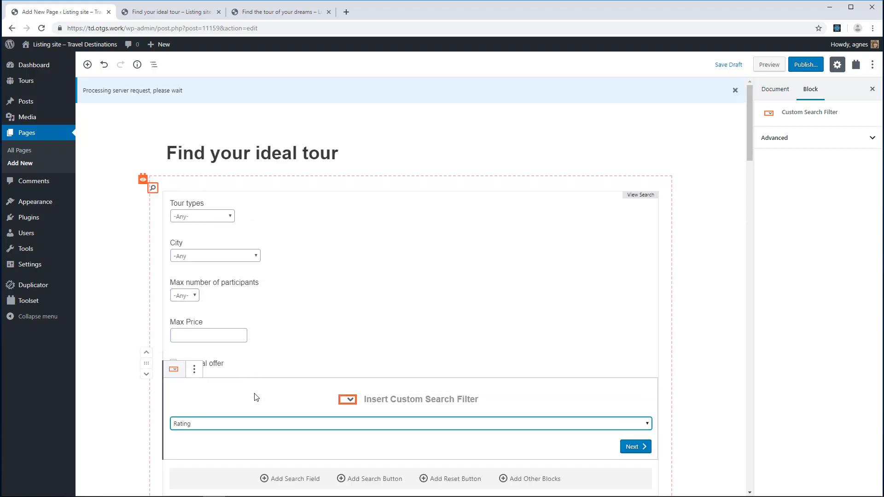
{"action": "left_click", "coordinate": [642, 448]}
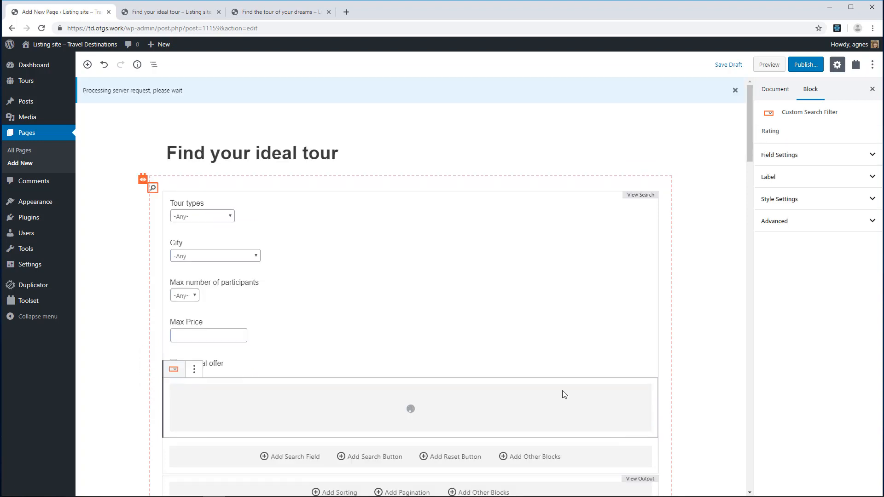
Set the Rating filter's type of control to "Set of checkboxes".
{"action": "left_click", "coordinate": [839, 156]}
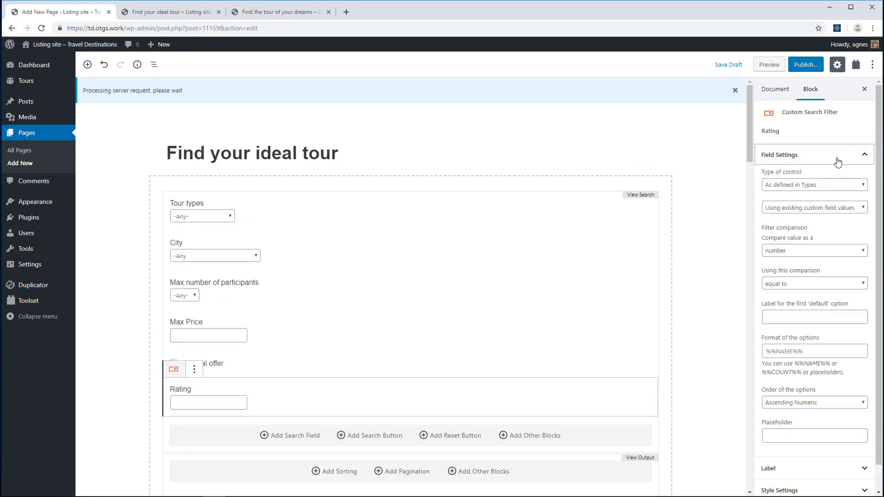
{"action": "left_click", "coordinate": [823, 184]}
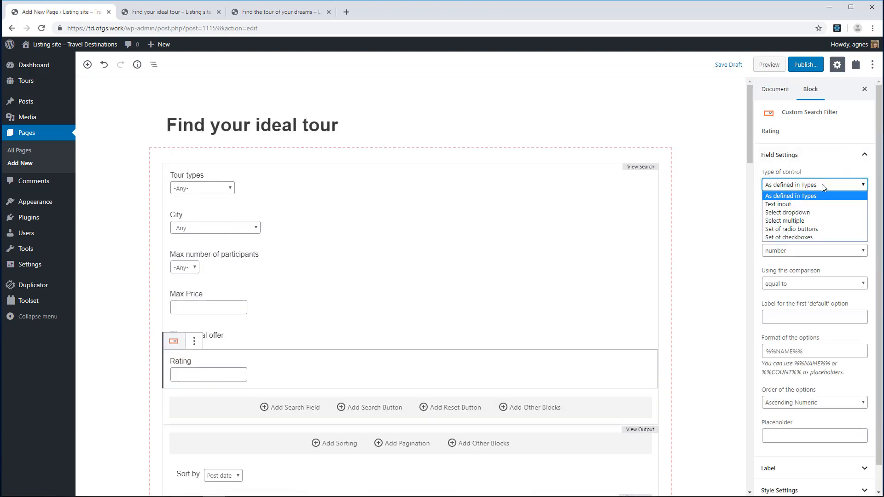
{"action": "left_click", "coordinate": [813, 237]}
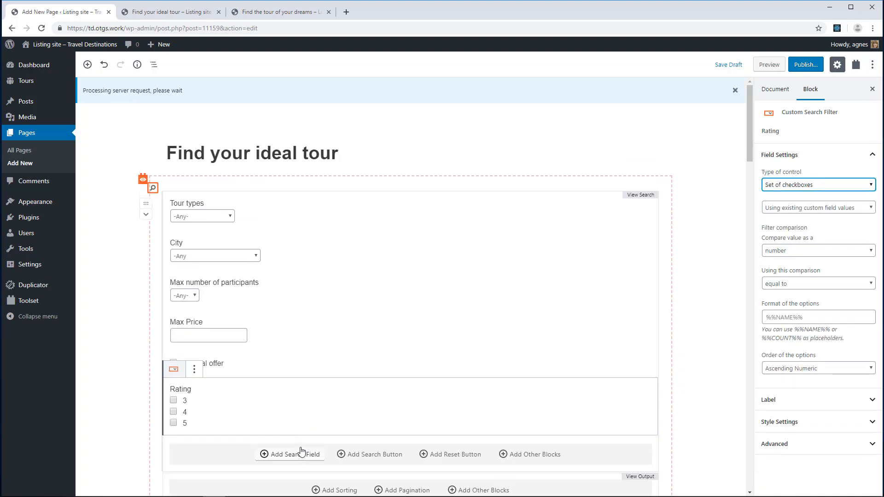
Add a Text Search filter below the Rating filter.
{"action": "left_click", "coordinate": [299, 456]}
{"action": "scroll", "coordinate": [318, 341], "scroll_direction": "down", "scroll_amount": 2}
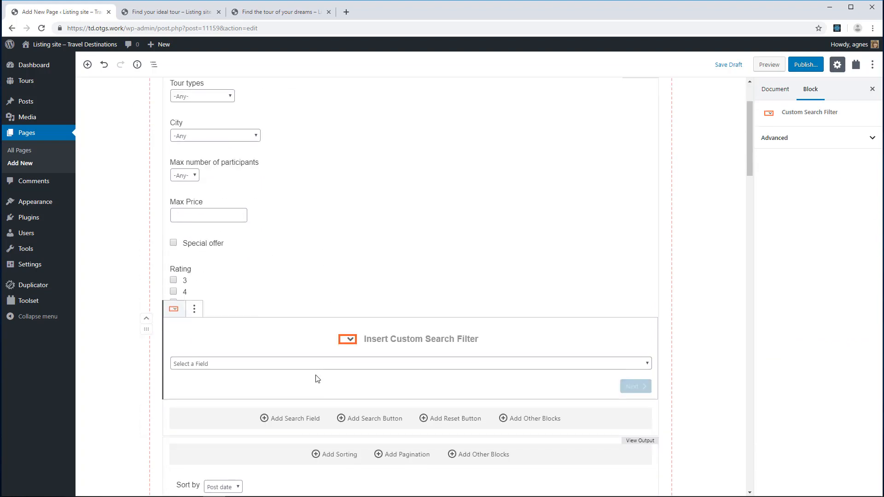
{"action": "left_click", "coordinate": [324, 364]}
{"action": "left_click_drag", "start_coordinate": [647, 221], "coordinate": [652, 352]}
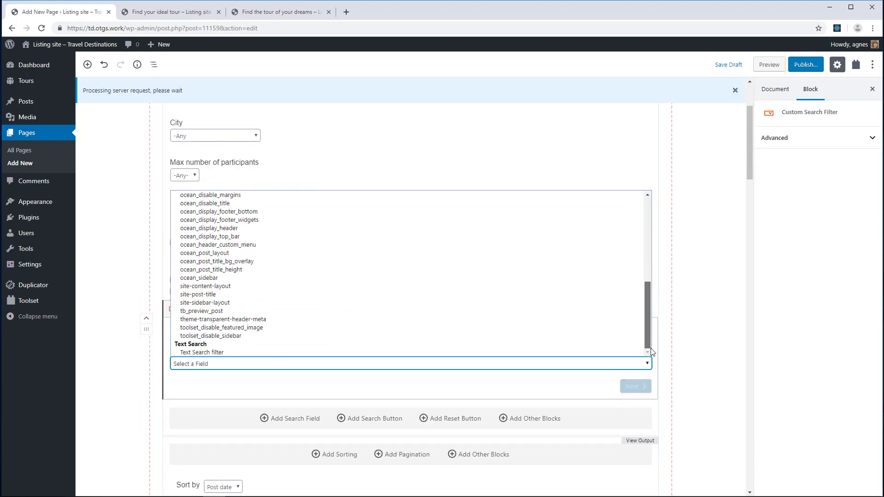
{"action": "left_click", "coordinate": [205, 353]}
{"action": "left_click", "coordinate": [633, 387]}
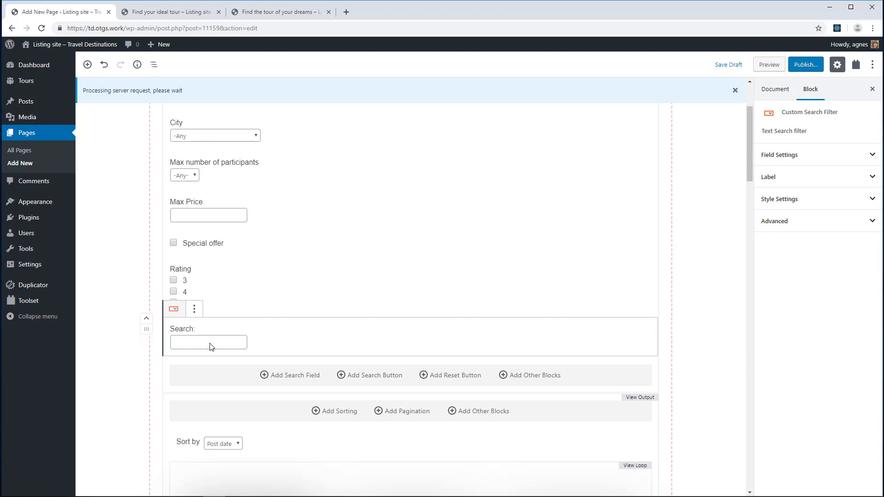
Open the text search filter's field settings and change its label to "Keyword".
{"action": "left_click", "coordinate": [821, 158]}
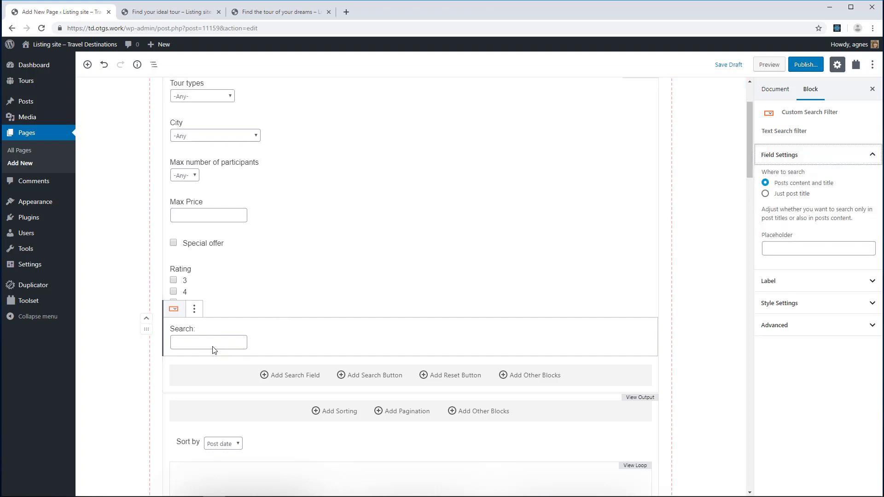
{"action": "double_click", "coordinate": [195, 329]}
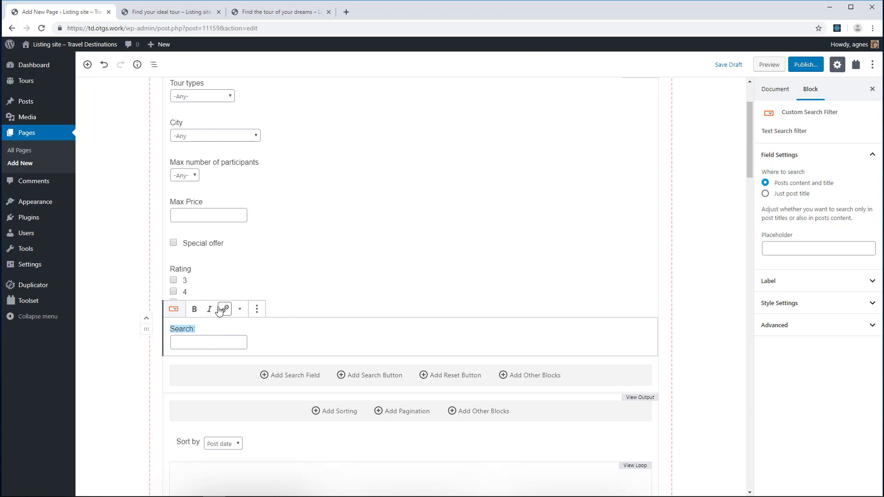
{"action": "type", "text": "Keyword"}
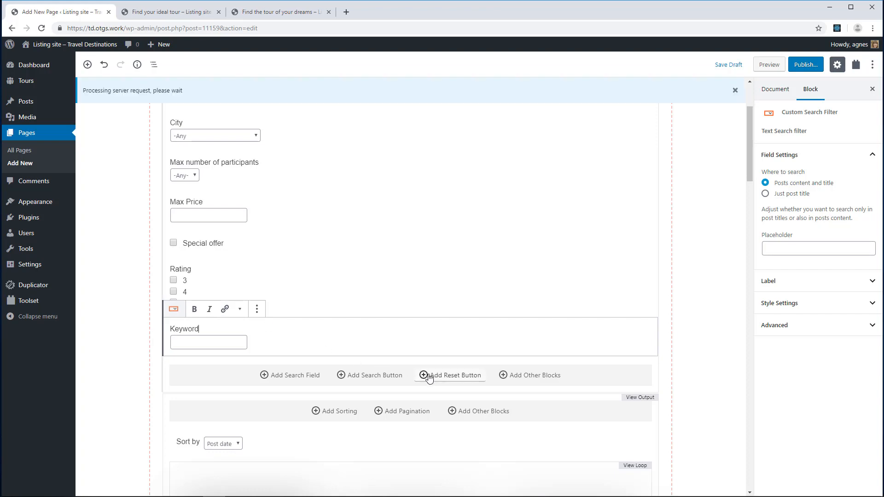
Add a search button and a reset button below the Keyword filter, and preview the page.
{"action": "left_click", "coordinate": [381, 378]}
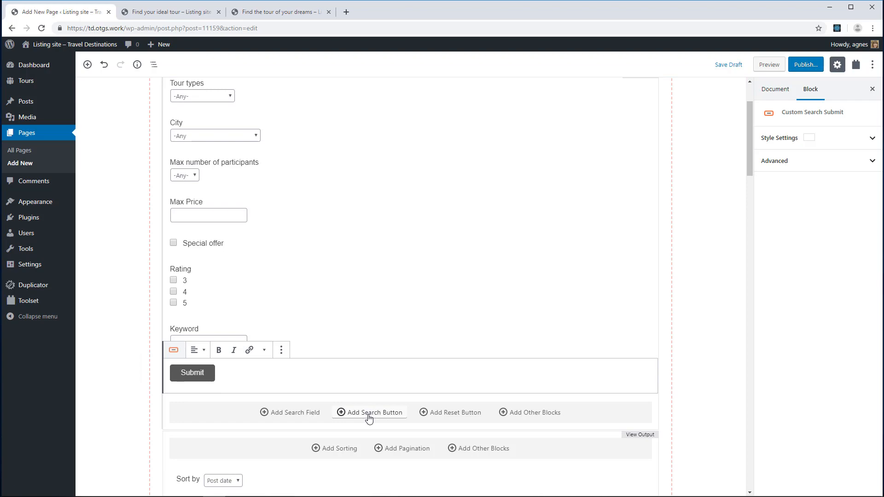
{"action": "left_click", "coordinate": [460, 417]}
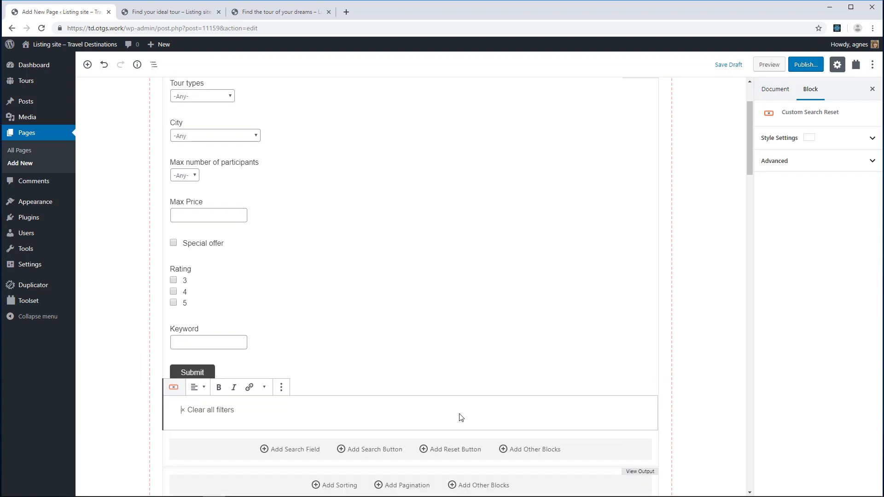
{"action": "left_click", "coordinate": [770, 65]}
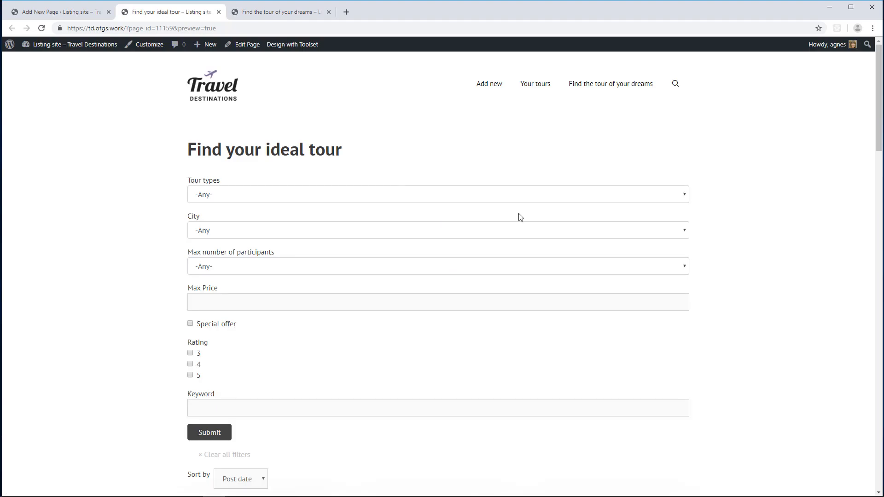
{"action": "mouse_move", "coordinate": [880, 123]}
{"action": "left_mouse_down"}
{"action": "mouse_move", "coordinate": [880, 193]}
{"action": "mouse_move", "coordinate": [880, 123]}
{"action": "left_mouse_up"}
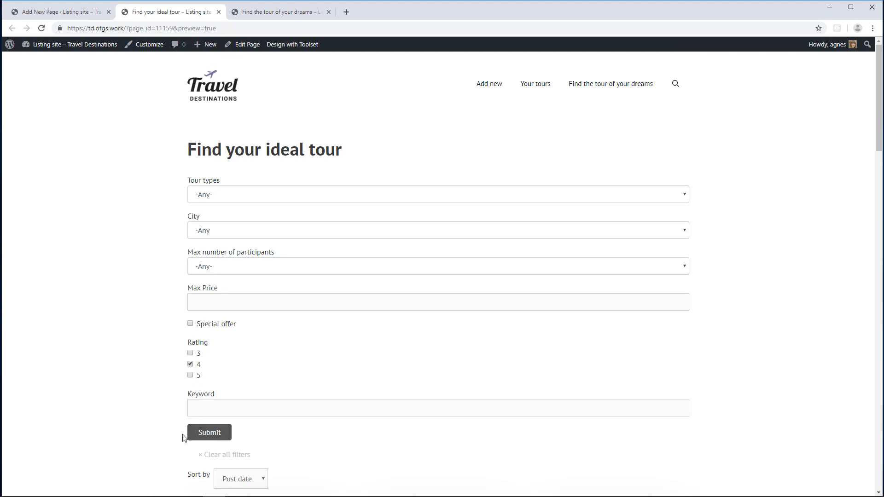
Submit the tour search with rating 4 selected and look through the matching tours.
{"action": "left_click", "coordinate": [205, 435]}
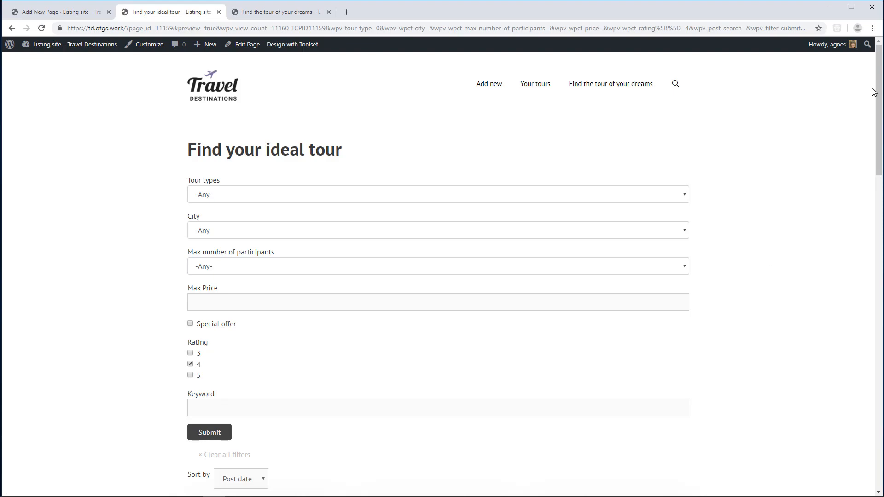
{"action": "left_click_drag", "start_coordinate": [879, 95], "coordinate": [883, 226]}
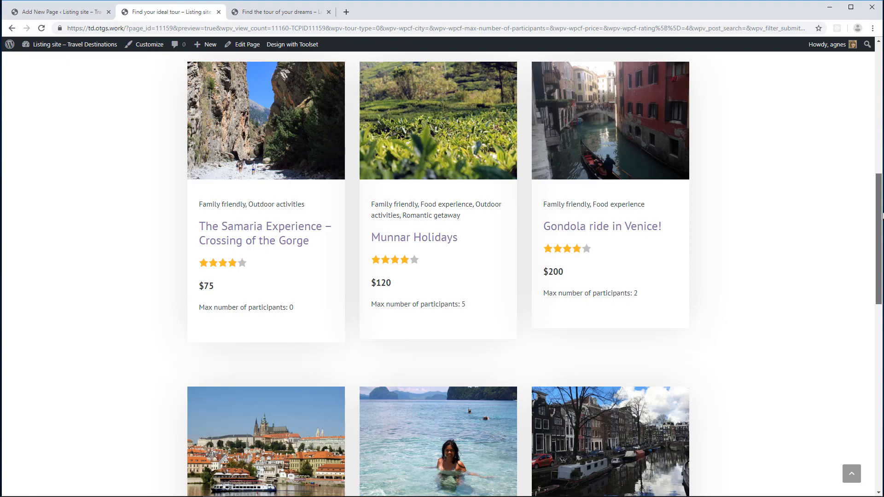
{"action": "left_click_drag", "start_coordinate": [883, 216], "coordinate": [883, 86]}
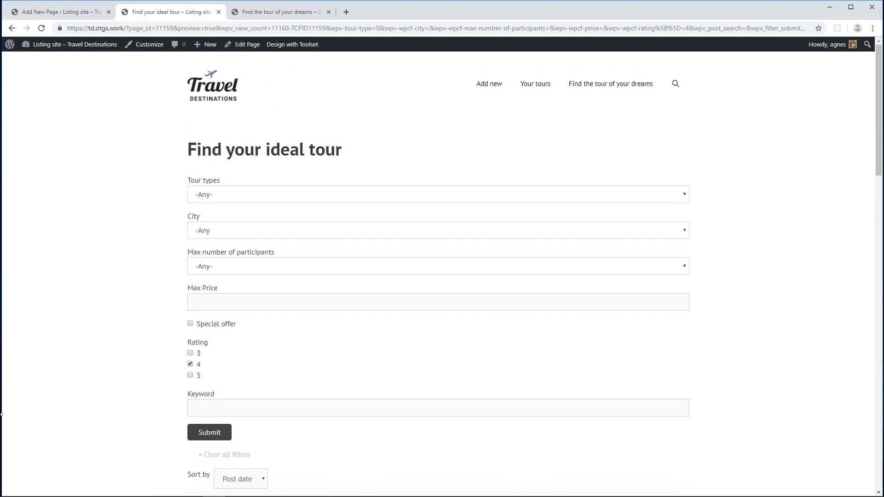
Return to the page editor and insert a Columns block above the Tour types filter in the View Search.
{"action": "left_click", "coordinate": [50, 13]}
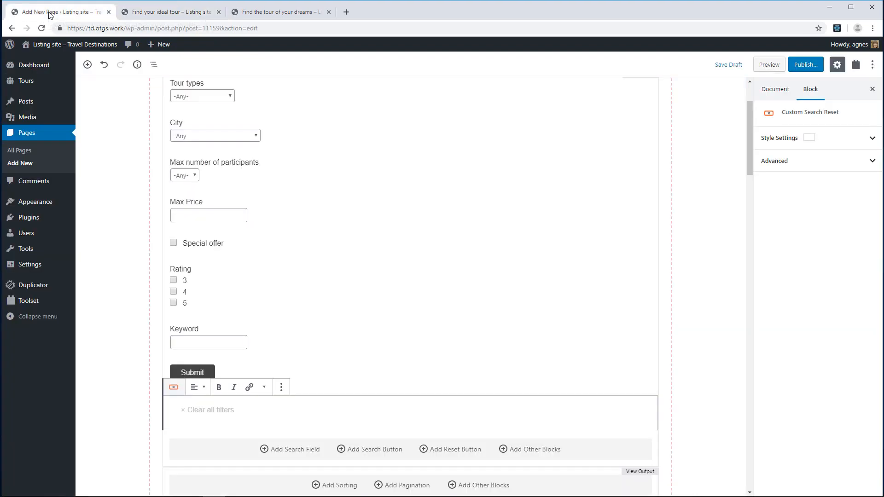
{"action": "left_click_drag", "start_coordinate": [748, 167], "coordinate": [748, 134]}
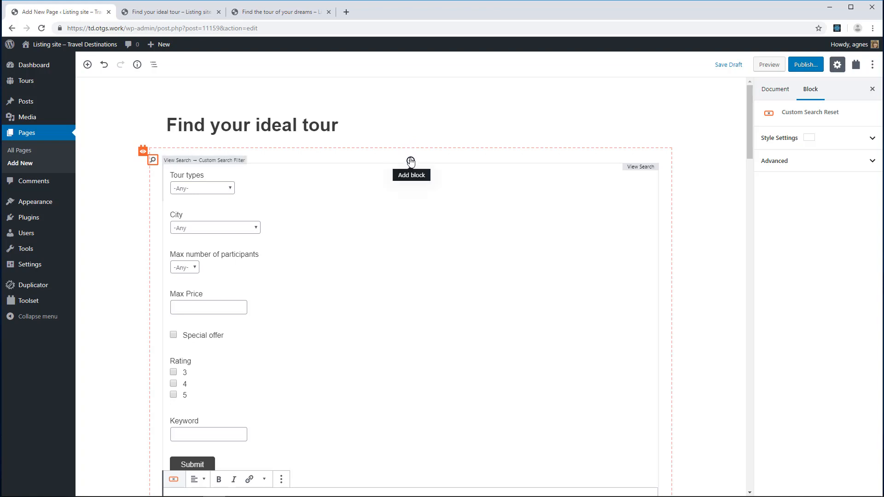
{"action": "left_click", "coordinate": [411, 161]}
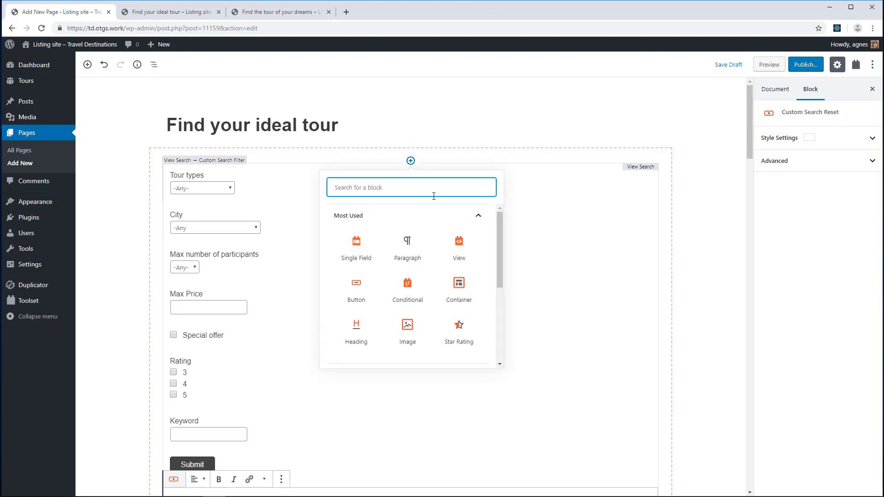
{"action": "type", "text": "co"}
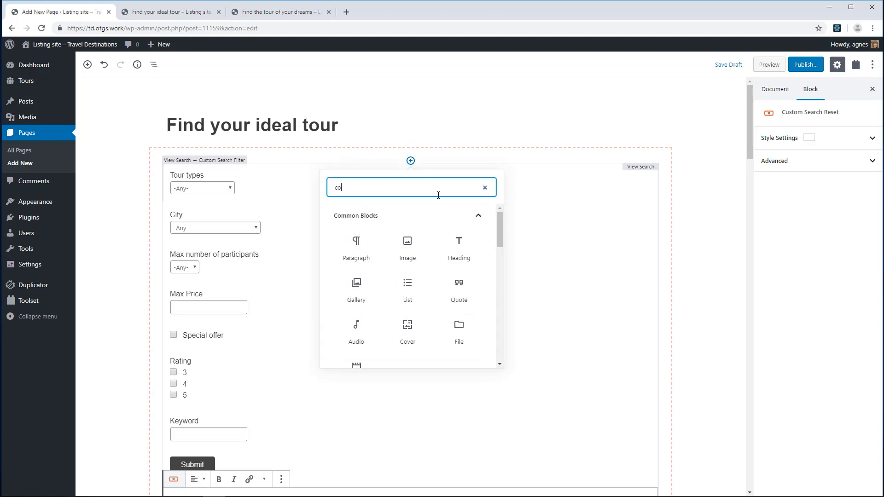
{"action": "type", "text": "l"}
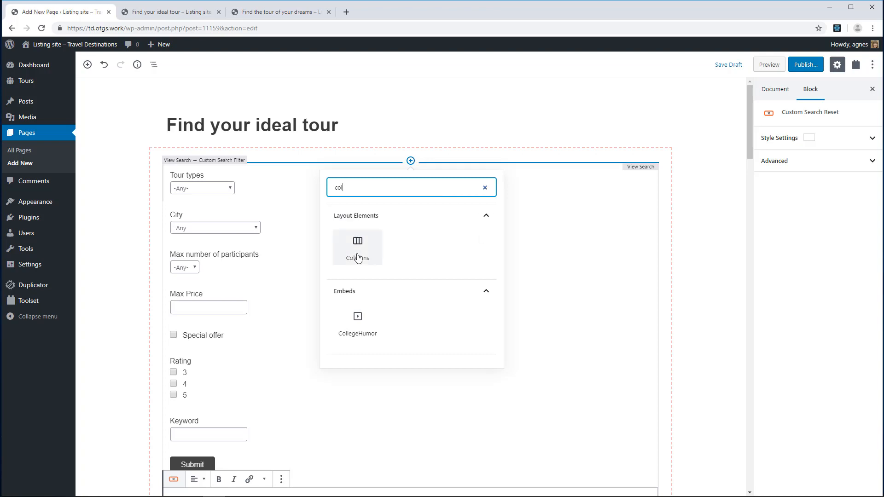
{"action": "left_click", "coordinate": [358, 242]}
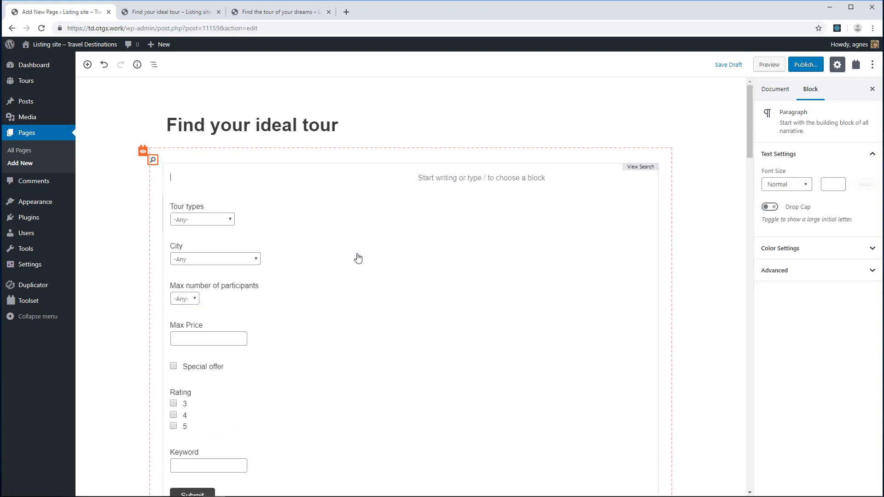
Select the Columns block in the View Search and set its number of columns to 3.
{"action": "left_click", "coordinate": [152, 66]}
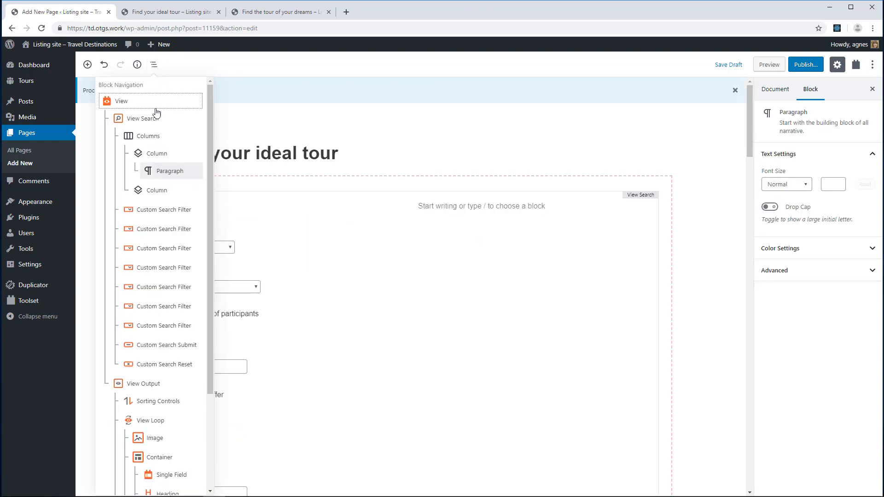
{"action": "left_click", "coordinate": [151, 138]}
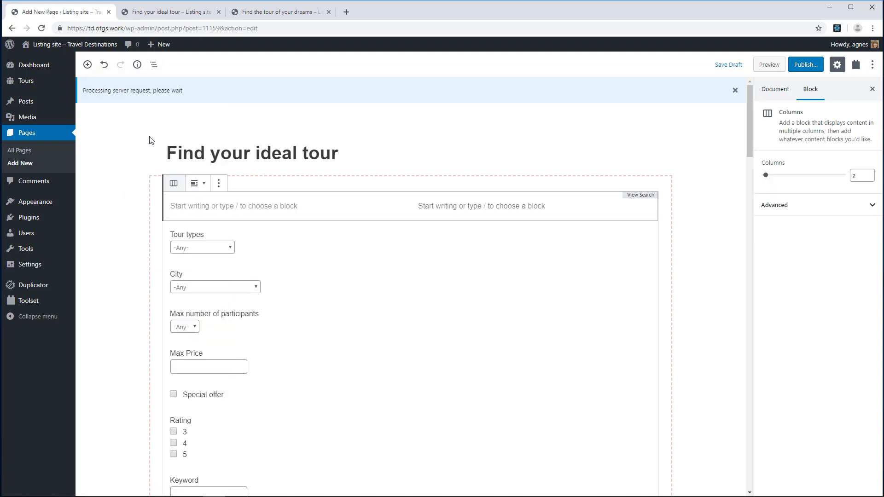
{"action": "left_click", "coordinate": [870, 174]}
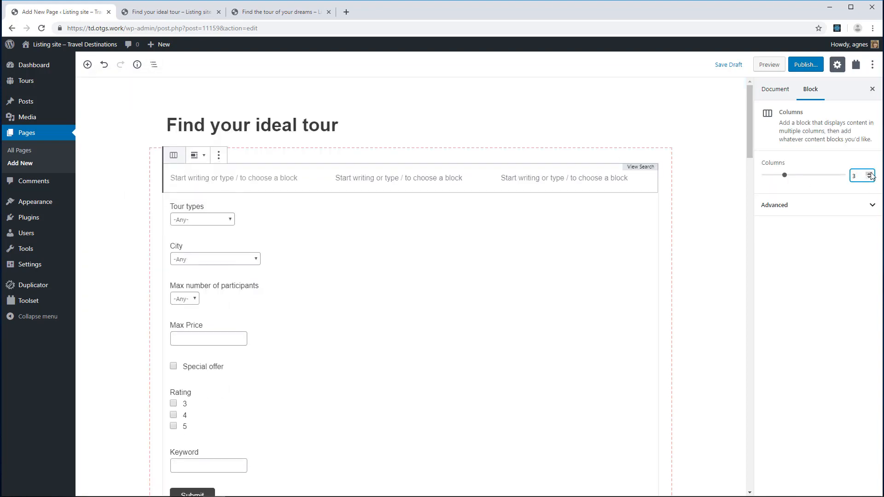
Move the Tour types filter into the first column and remove the empty paragraph there.
{"action": "left_click", "coordinate": [184, 224]}
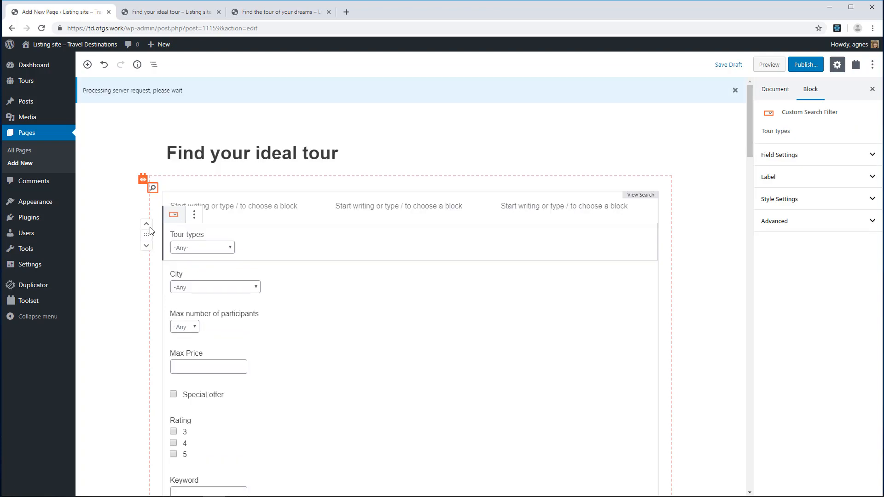
{"action": "mouse_move", "coordinate": [151, 224]}
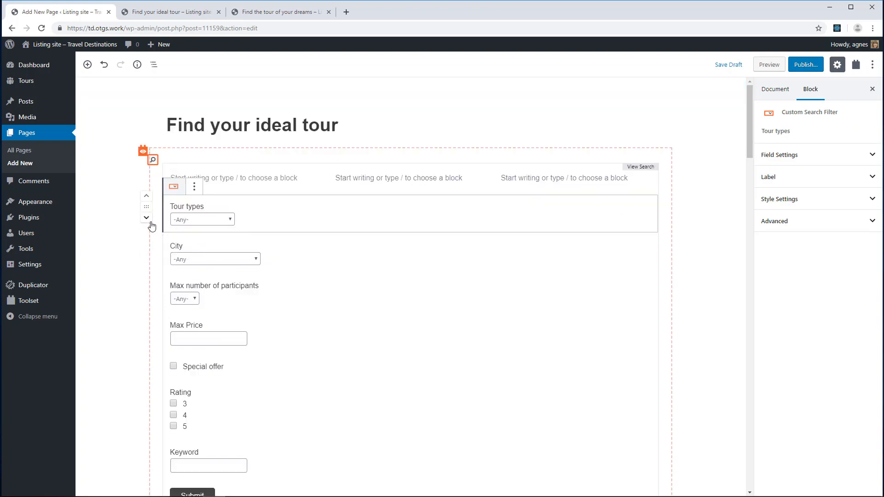
{"action": "left_click_drag", "start_coordinate": [148, 209], "coordinate": [228, 183]}
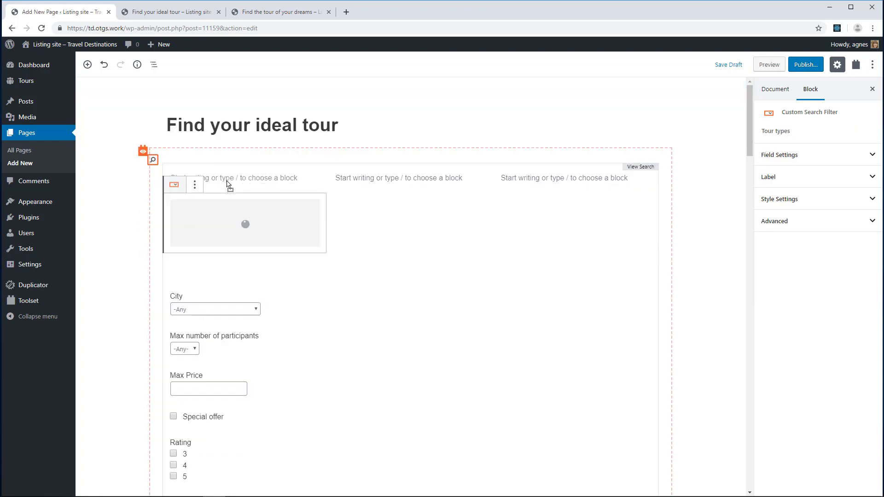
{"action": "left_click", "coordinate": [229, 181]}
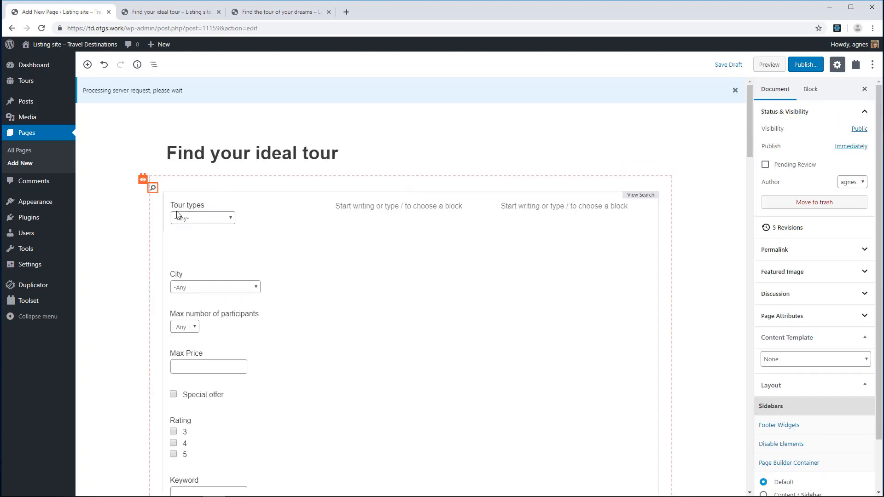
Check the filter layout on the reference tour page and move the City filter into the second column.
{"action": "left_click", "coordinate": [247, 12]}
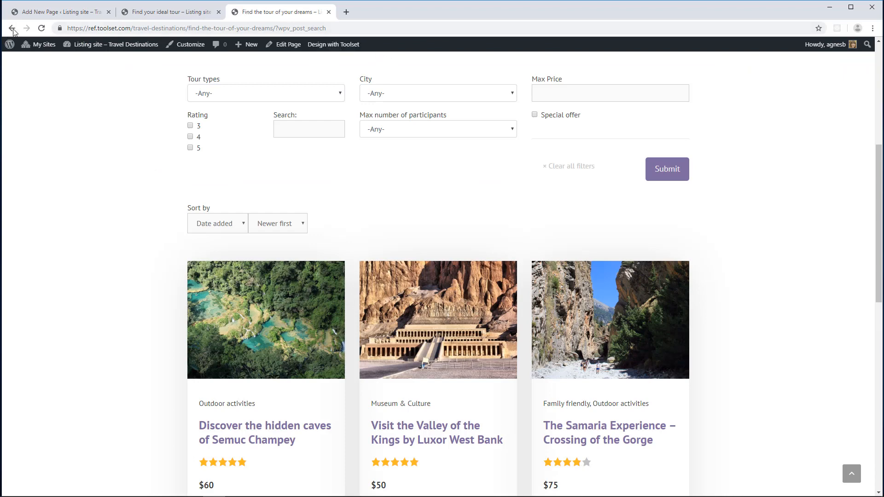
{"action": "left_click", "coordinate": [59, 12]}
{"action": "left_click", "coordinate": [194, 259]}
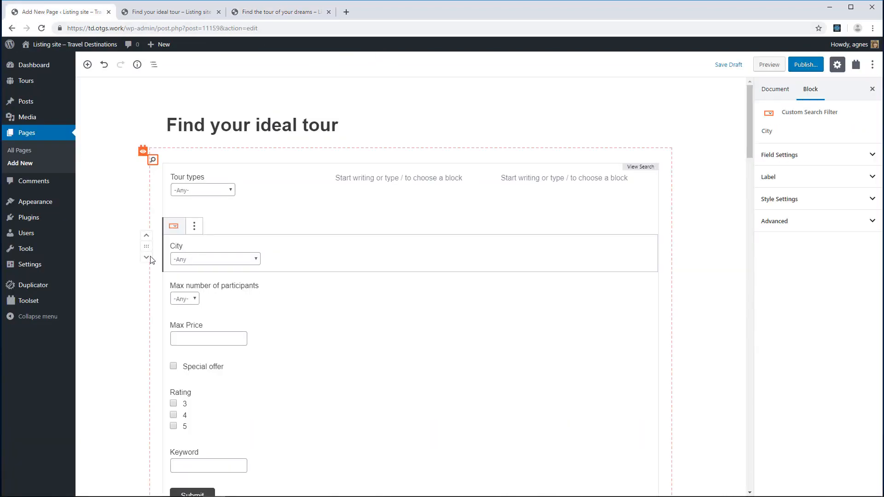
{"action": "left_click_drag", "start_coordinate": [337, 183], "coordinate": [355, 176]}
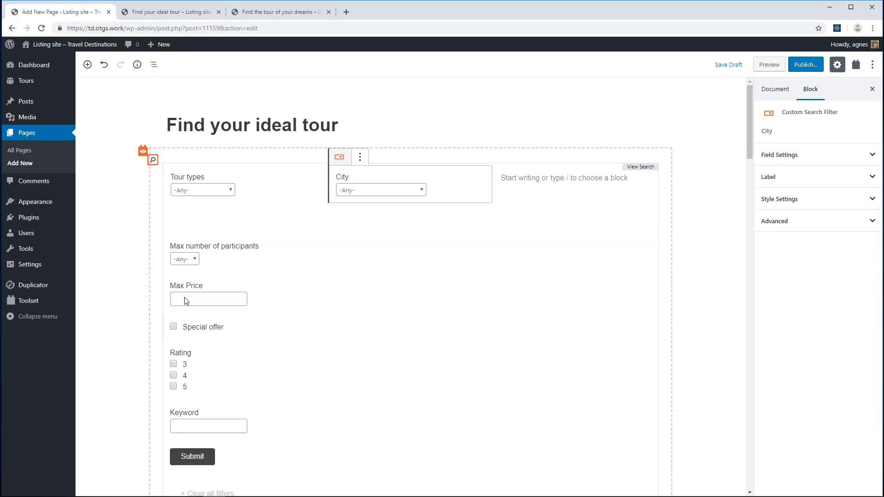
Move the Max Price filter into the third column and the Max number of participants filter into the second, below City.
{"action": "left_click", "coordinate": [185, 297]}
{"action": "left_click_drag", "start_coordinate": [146, 288], "coordinate": [530, 205]}
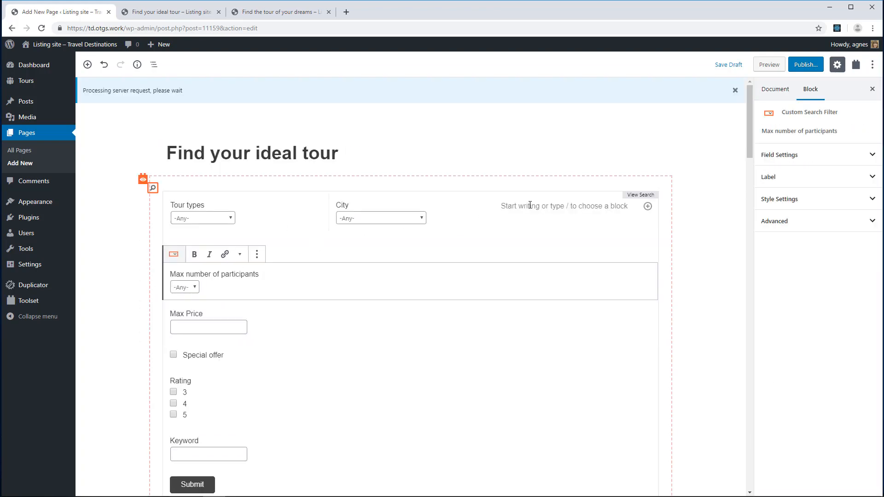
{"action": "left_click", "coordinate": [207, 318]}
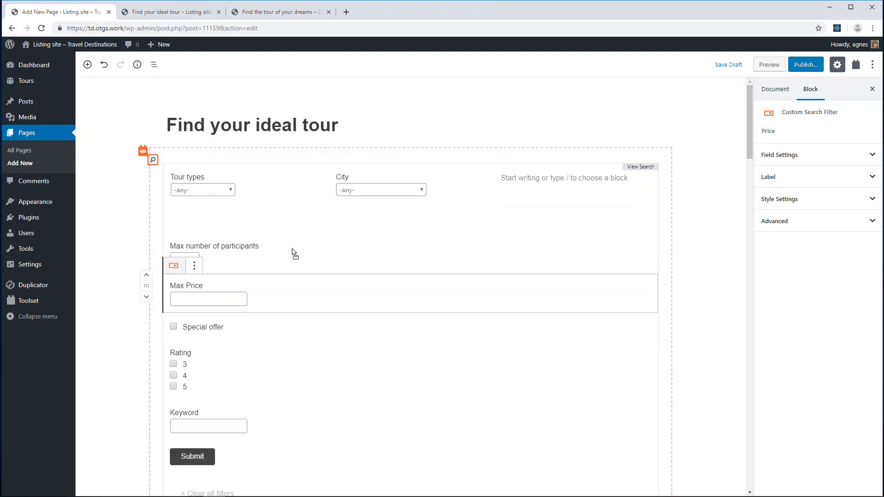
{"action": "left_click_drag", "start_coordinate": [294, 253], "coordinate": [512, 186]}
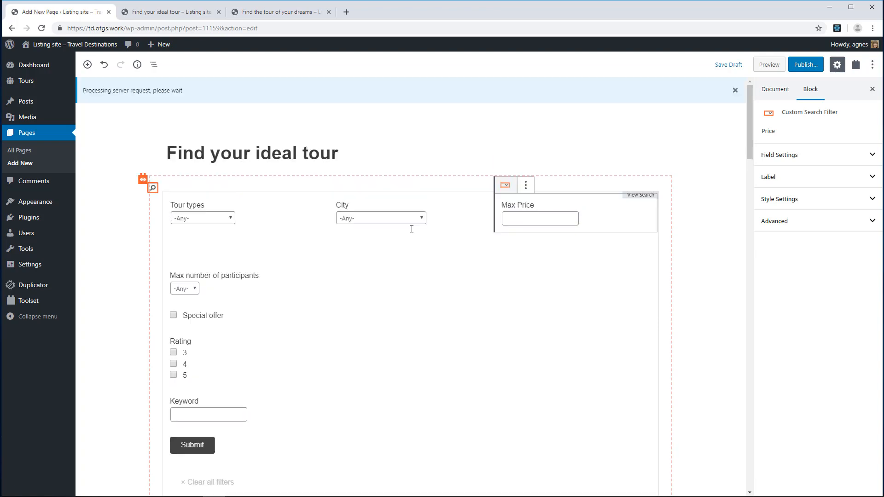
{"action": "left_click", "coordinate": [184, 297]}
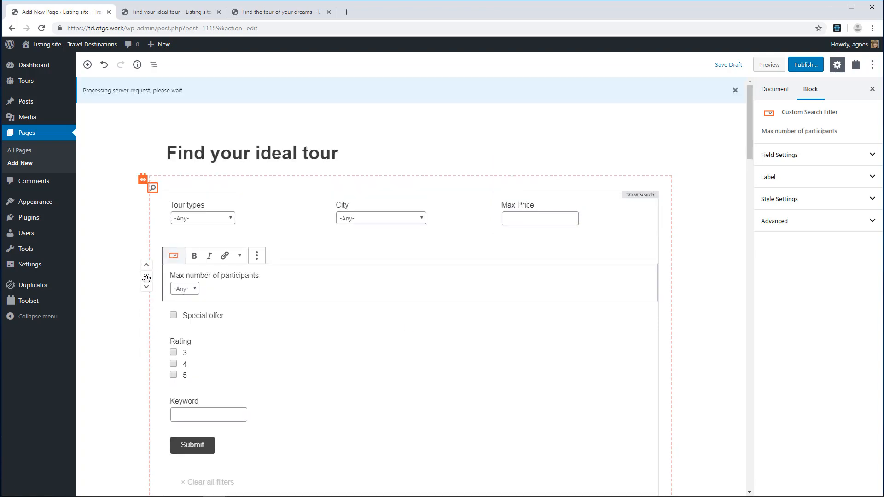
{"action": "left_click_drag", "start_coordinate": [147, 278], "coordinate": [364, 223]}
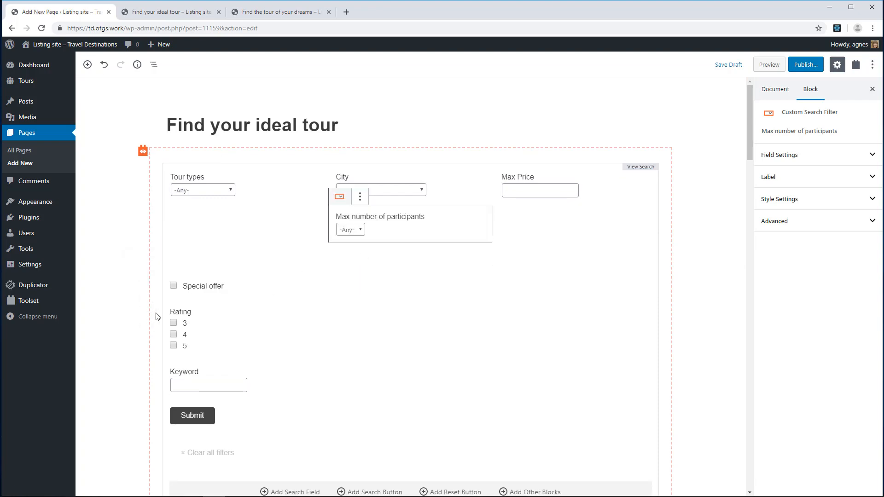
Try to move the Special offer filter into the third column, below Max Price.
{"action": "left_click", "coordinate": [189, 288]}
{"action": "mouse_move", "coordinate": [147, 302]}
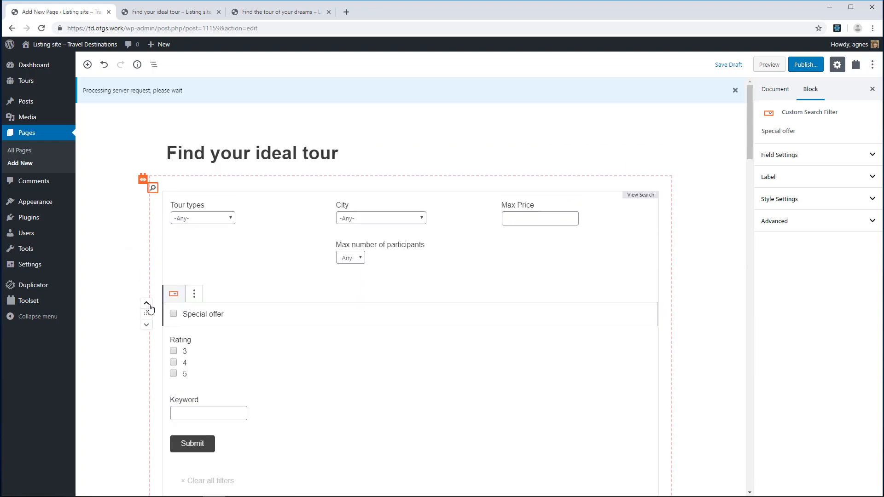
{"action": "left_click_drag", "start_coordinate": [150, 314], "coordinate": [524, 228]}
Insert a nested Columns block in the first column, below the Tour types filter.
{"action": "left_click", "coordinate": [204, 225]}
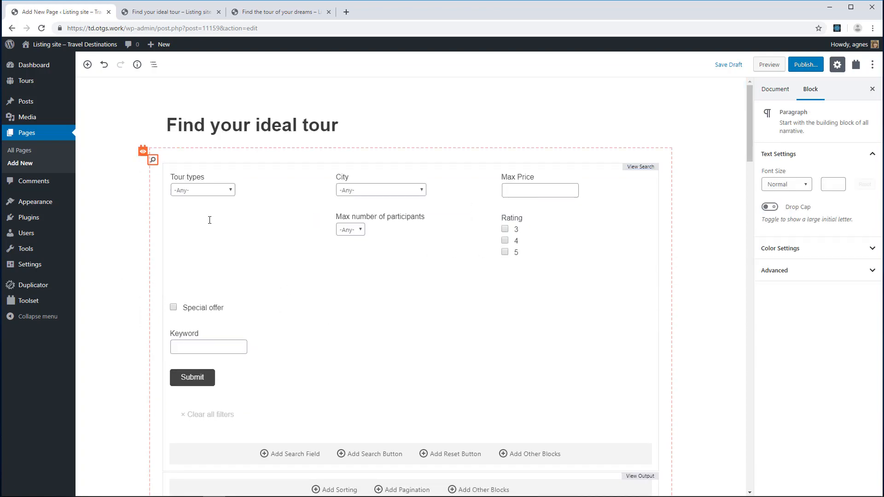
{"action": "type", "text": "/colu"}
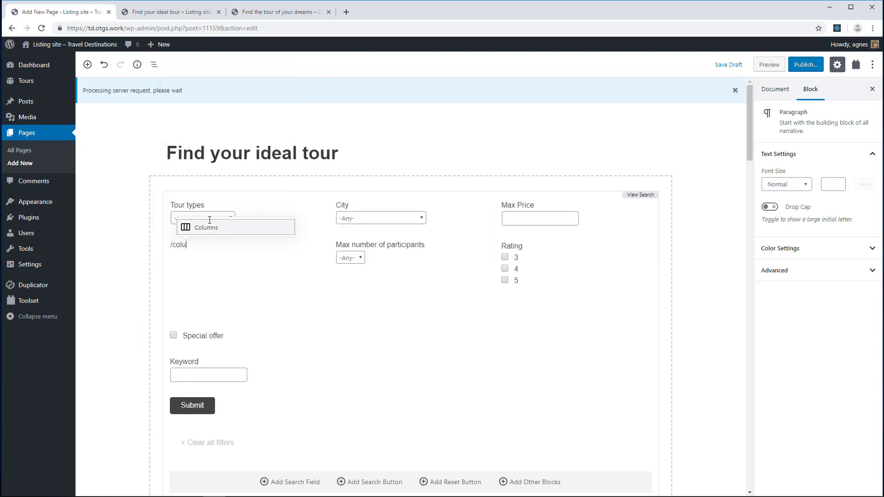
{"action": "left_click", "coordinate": [213, 226]}
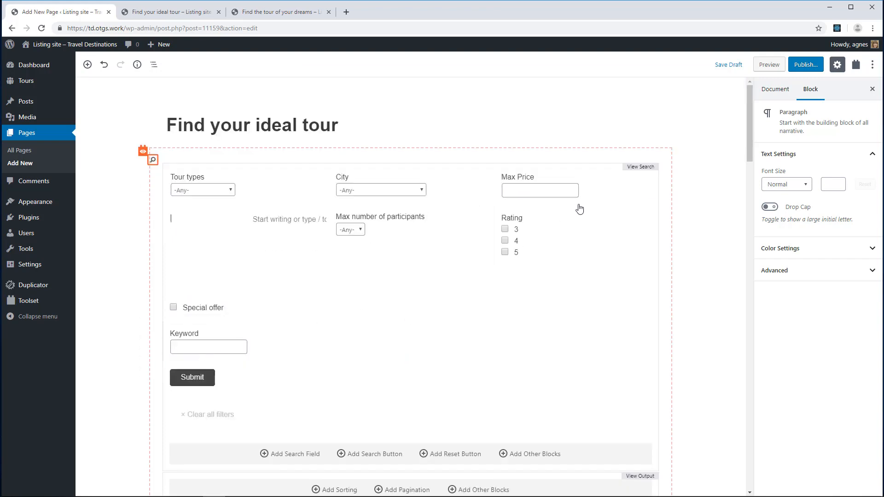
Move the Rating filter into the first nested column below Tour types and delete the empty paragraph above it.
{"action": "left_click", "coordinate": [504, 220]}
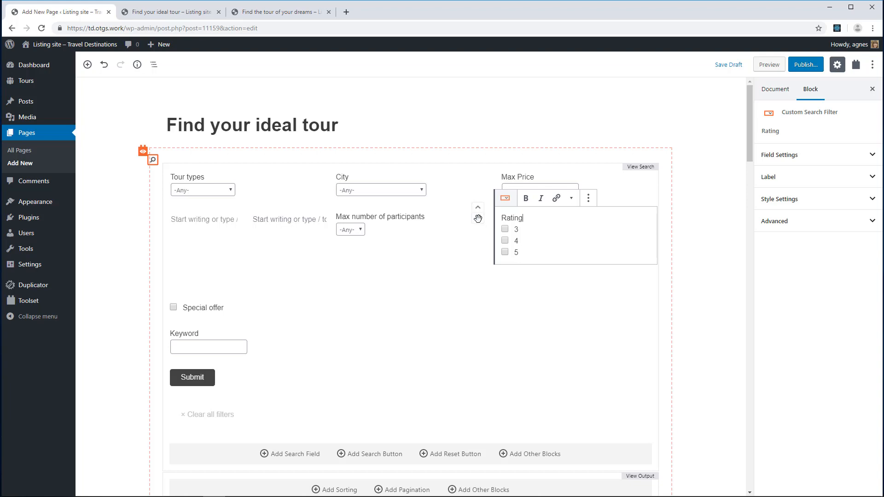
{"action": "left_click_drag", "start_coordinate": [478, 218], "coordinate": [196, 224]}
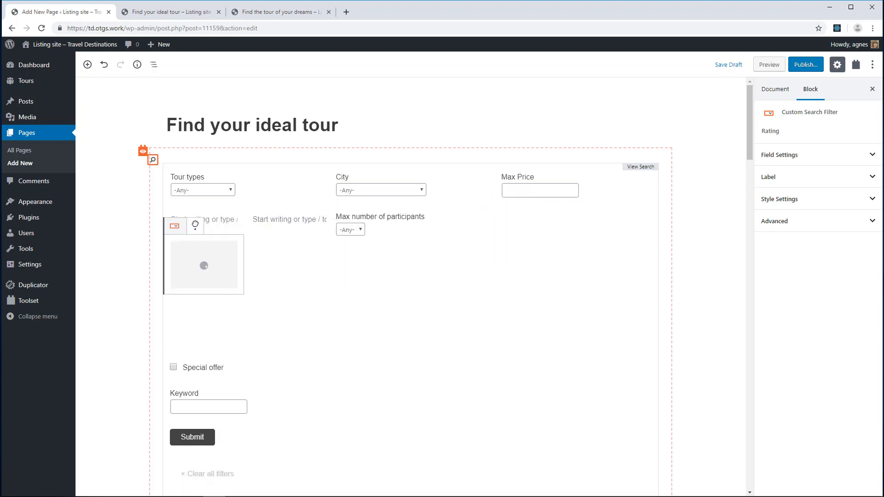
{"action": "left_click", "coordinate": [230, 219]}
{"action": "key", "text": "BackSpace"}
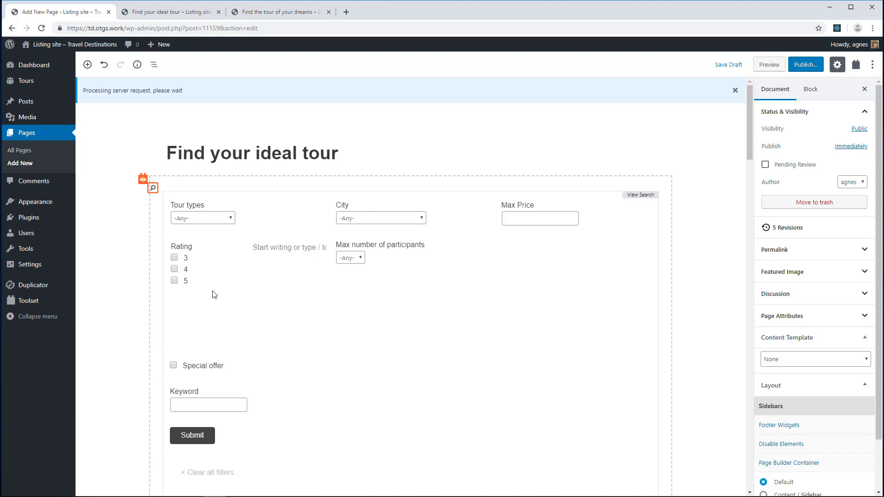
Move the Special offer filter into the third column, below Max Price.
{"action": "left_click", "coordinate": [204, 342]}
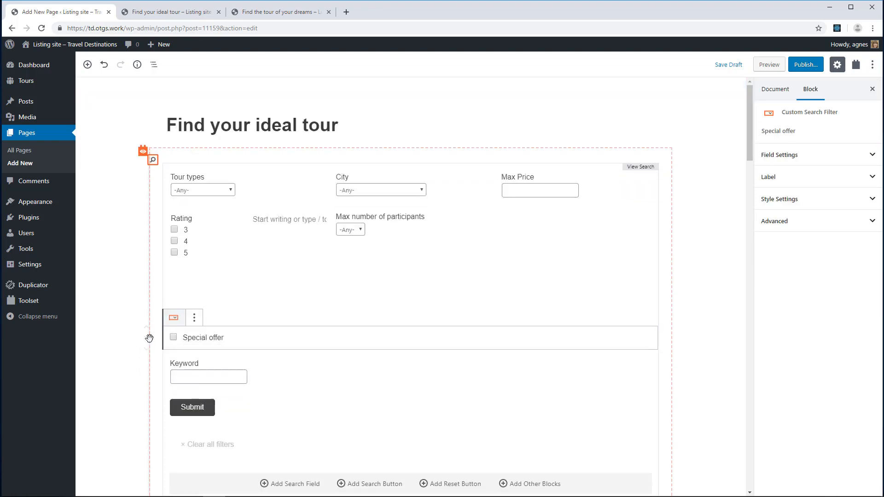
{"action": "left_click_drag", "start_coordinate": [149, 339], "coordinate": [524, 217]}
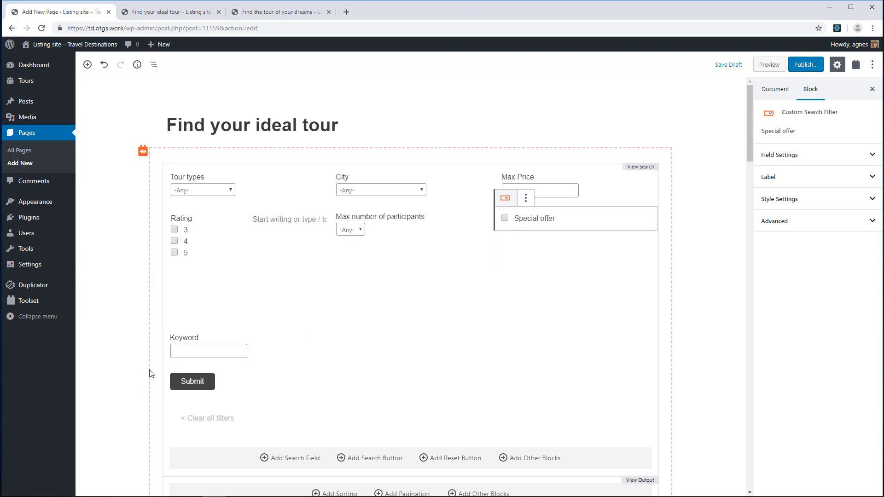
{"action": "left_click", "coordinate": [184, 359]}
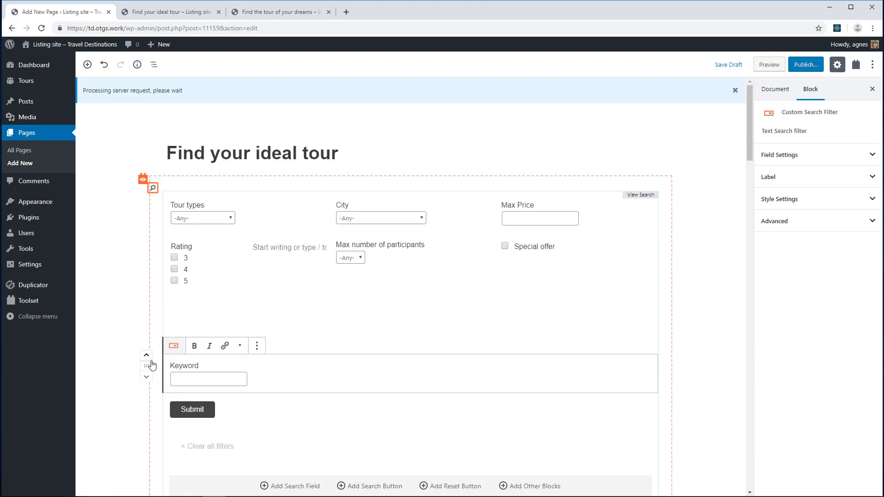
{"action": "left_click_drag", "start_coordinate": [149, 366], "coordinate": [255, 220]}
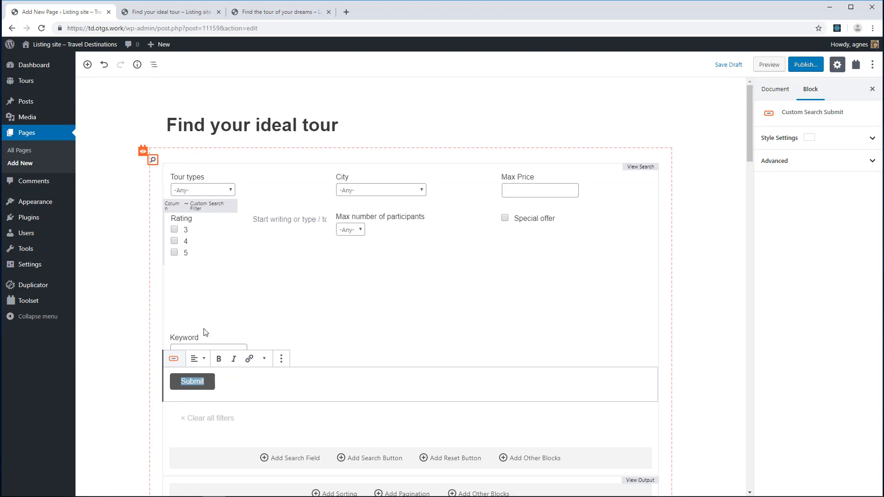
{"action": "left_click", "coordinate": [242, 394]}
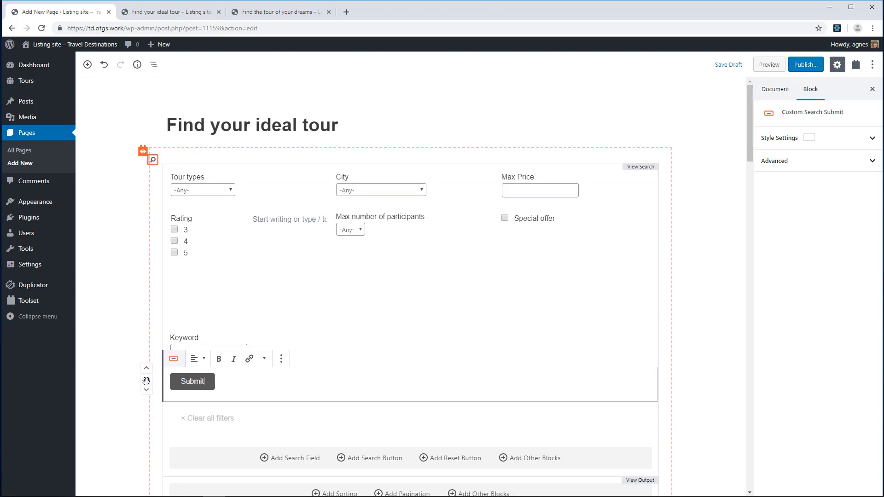
{"action": "left_click_drag", "start_coordinate": [146, 381], "coordinate": [273, 231]}
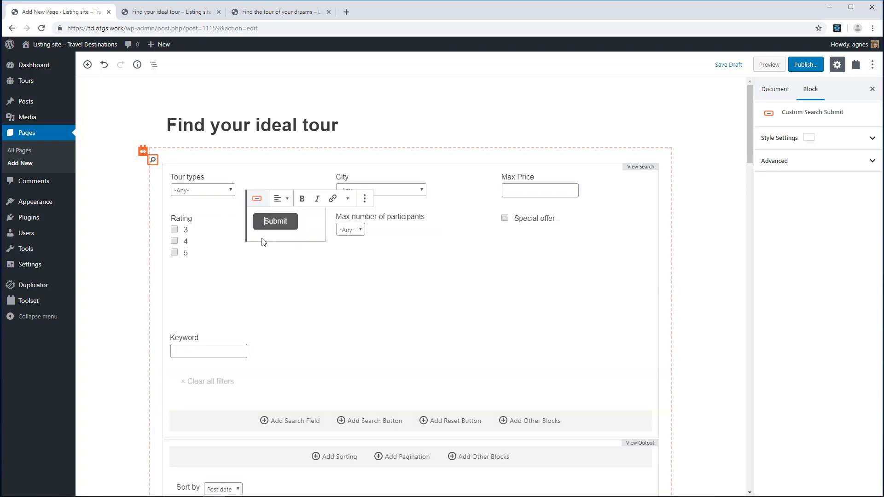
{"action": "key", "text": "ctrl+z"}
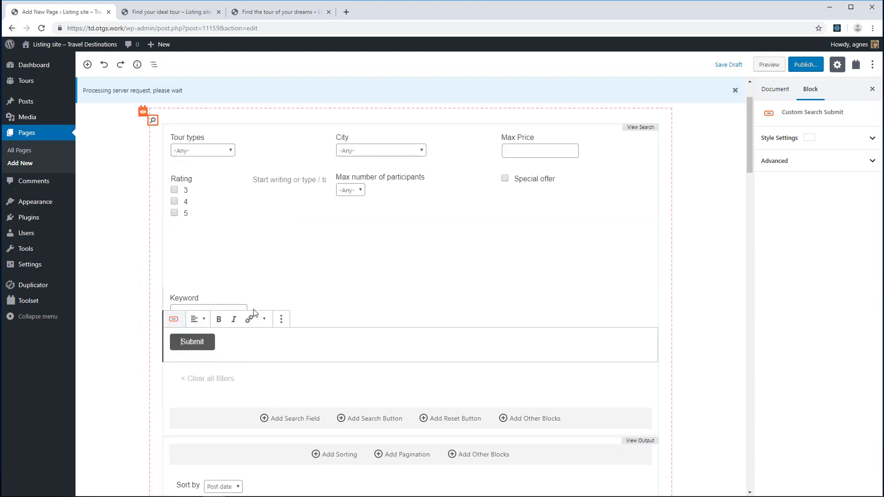
Move the Keyword filter into the second nested column, beside the Rating filter.
{"action": "left_click", "coordinate": [204, 271]}
{"action": "left_click", "coordinate": [204, 311]}
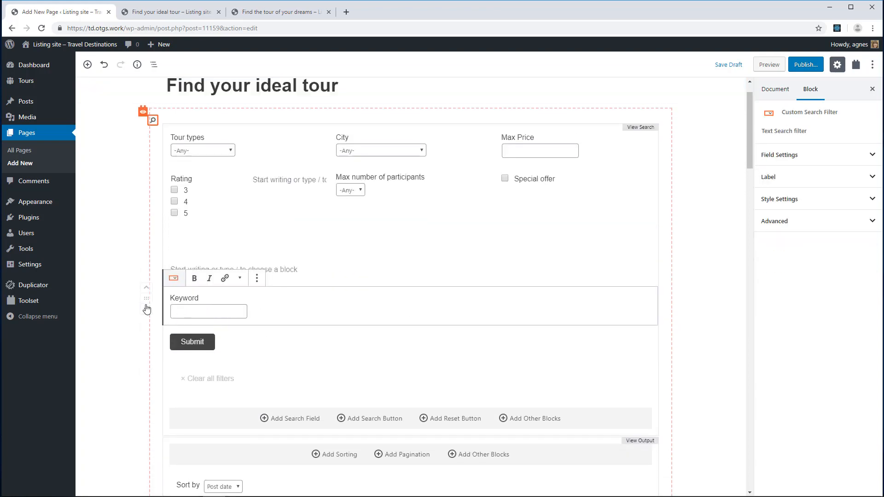
{"action": "left_click_drag", "start_coordinate": [146, 299], "coordinate": [263, 187]}
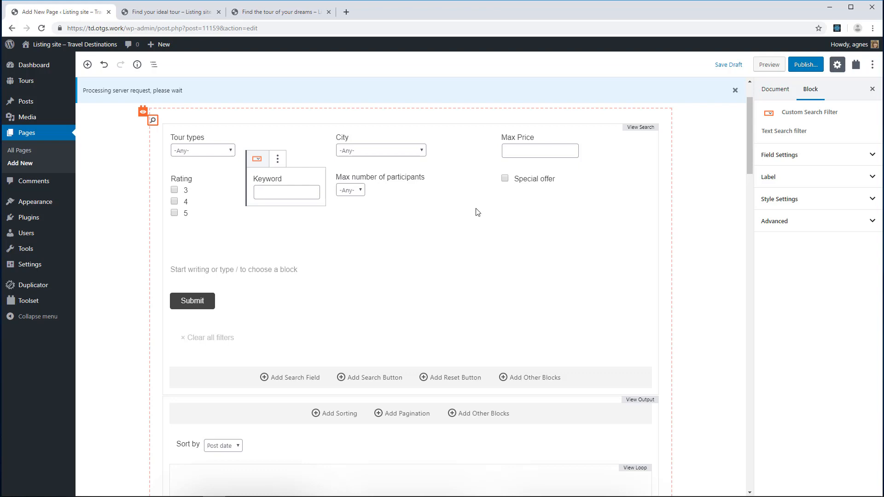
Insert a nested Columns block in the third column, below the Special offer filter.
{"action": "left_click", "coordinate": [648, 206]}
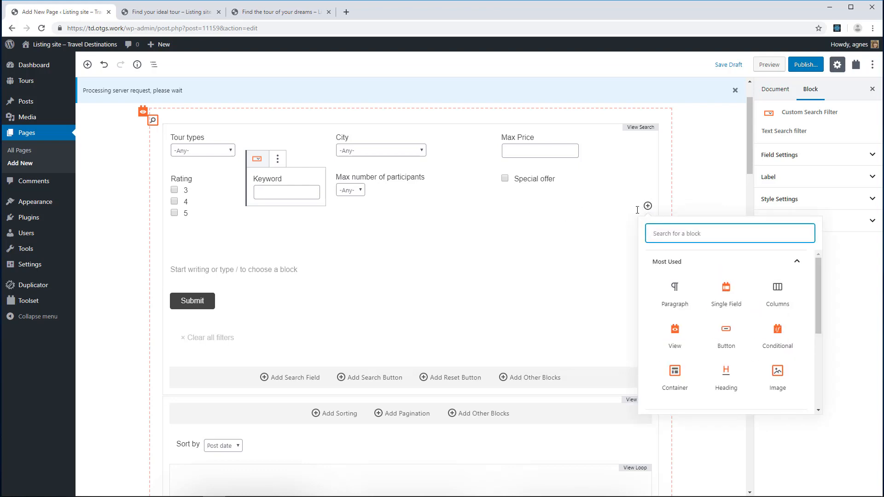
{"action": "type", "text": "col"}
{"action": "left_click", "coordinate": [675, 291]}
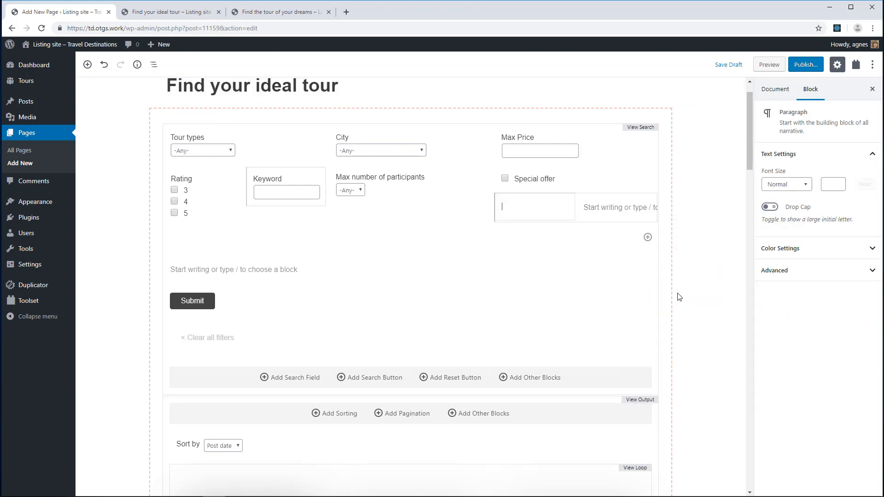
Move the Submit button into the second nested column below Special offer and align it right.
{"action": "left_click", "coordinate": [164, 302]}
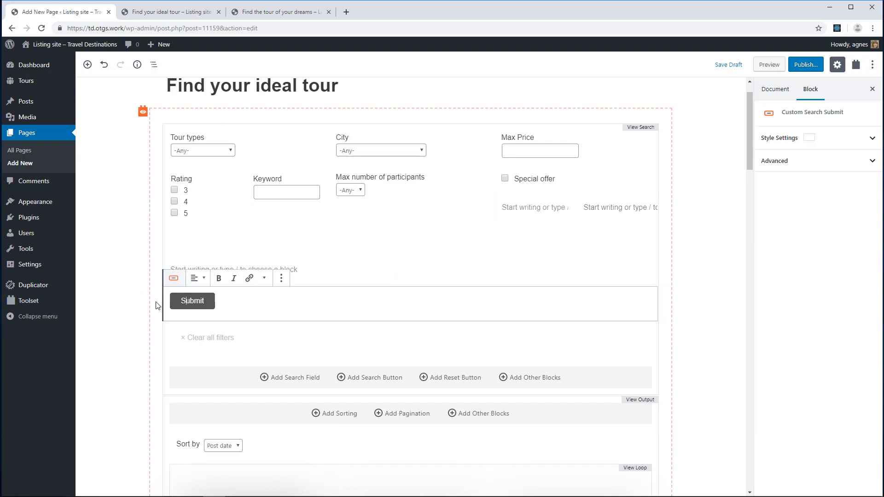
{"action": "left_click_drag", "start_coordinate": [282, 269], "coordinate": [604, 208]}
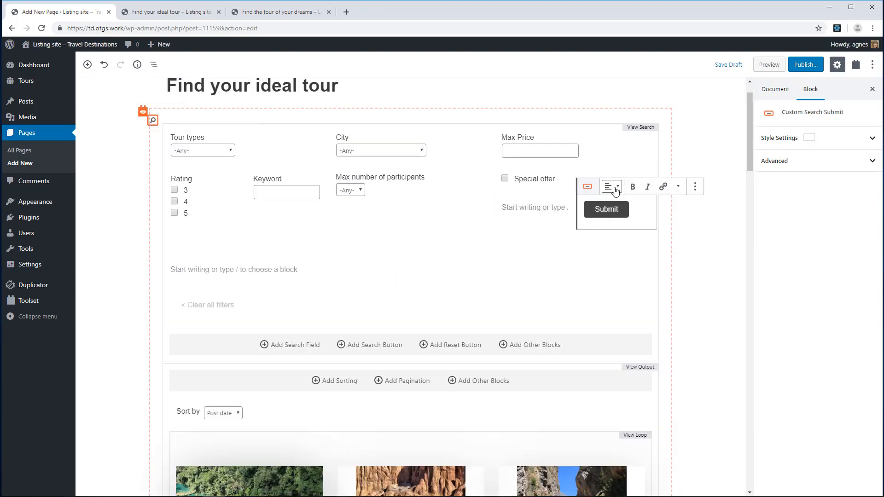
{"action": "left_click", "coordinate": [611, 186]}
{"action": "left_click", "coordinate": [612, 248]}
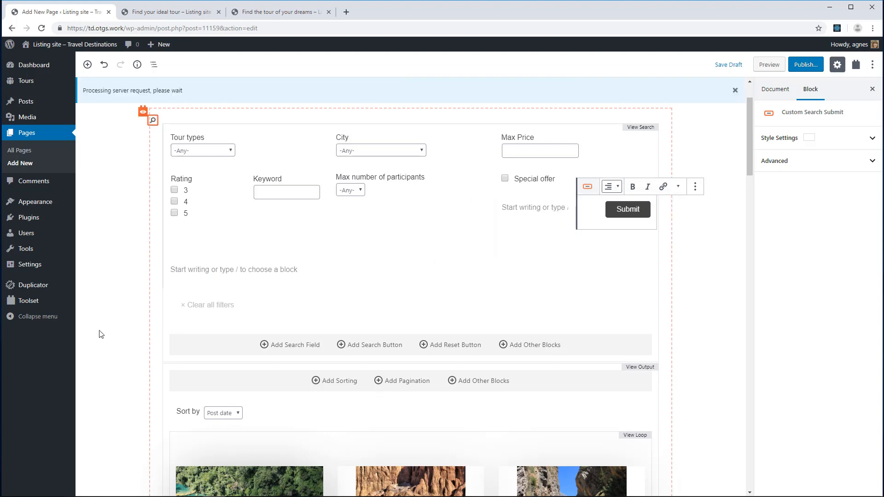
Move the Clear all filters button into the nested column beside Submit and delete the leftover empty paragraphs in the search area.
{"action": "left_click", "coordinate": [211, 303]}
{"action": "left_click_drag", "start_coordinate": [148, 305], "coordinate": [505, 210]}
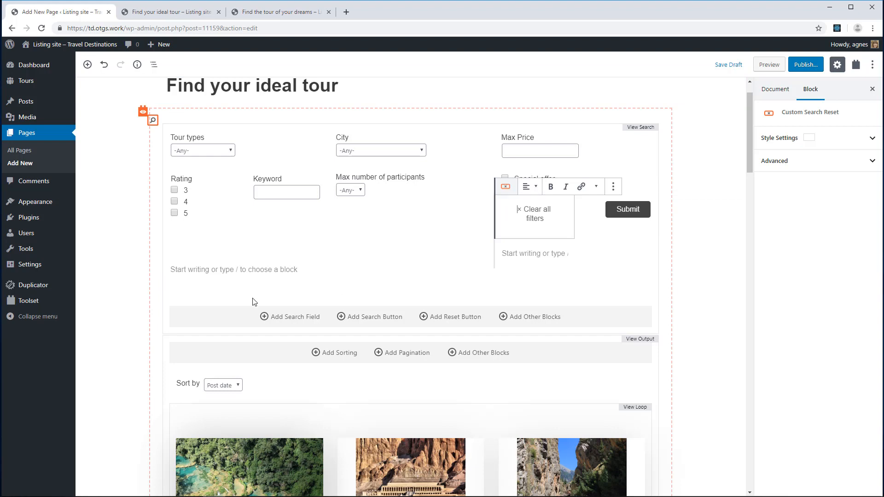
{"action": "left_click", "coordinate": [229, 271]}
{"action": "left_click", "coordinate": [229, 271]}
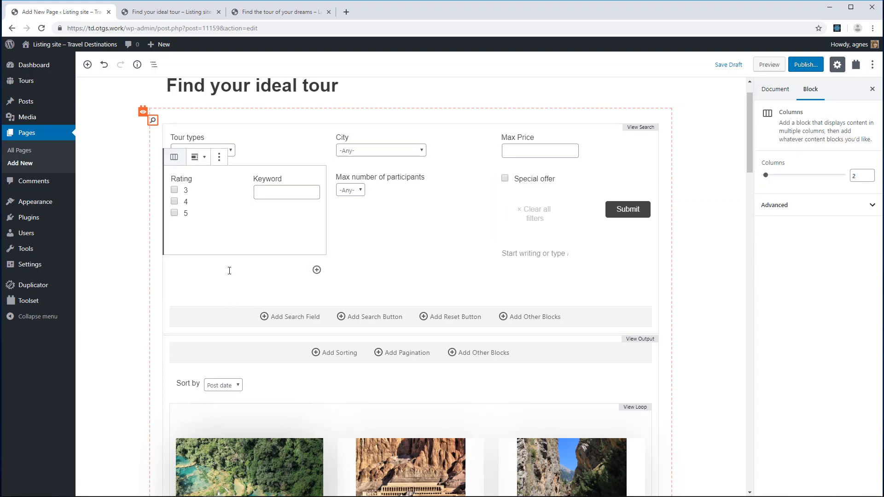
{"action": "left_click", "coordinate": [551, 254]}
{"action": "key", "text": "BackSpace"}
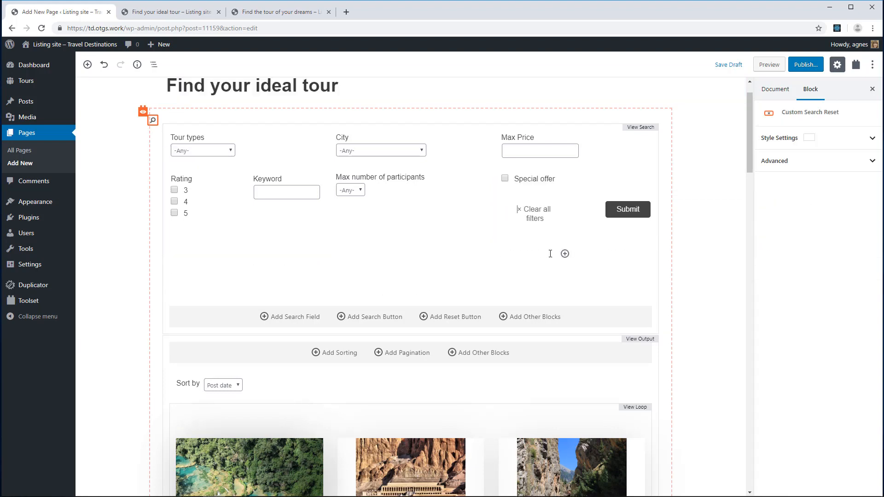
Preview the page to check the search form's column layout, and return to the editor.
{"action": "left_click", "coordinate": [775, 69]}
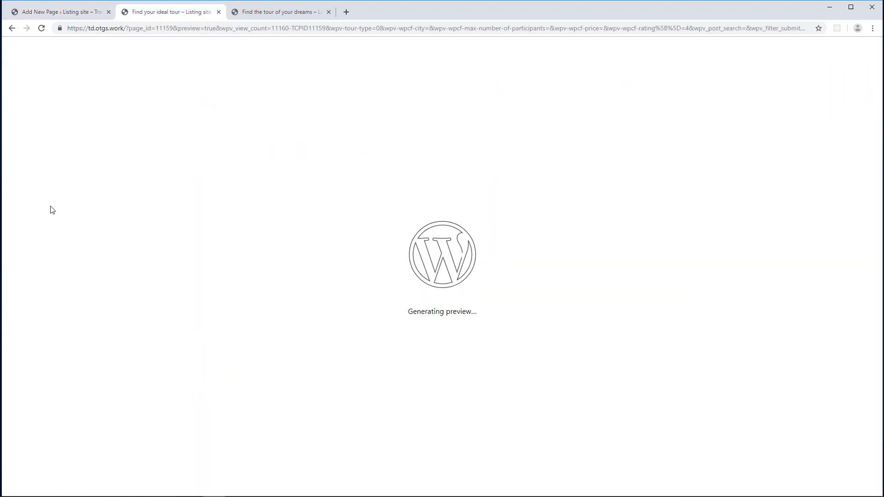
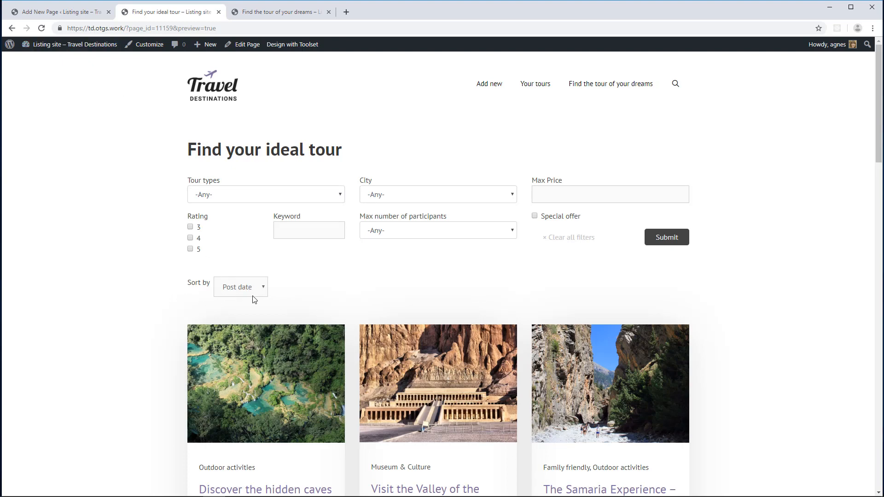
{"action": "left_click", "coordinate": [62, 13]}
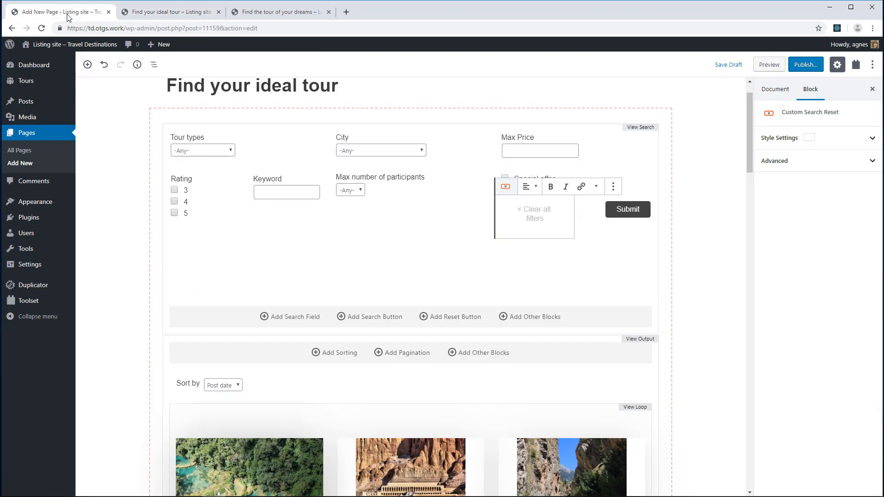
Set the Post date sorting option to Descending with the label "Date added" and include the sorting direction in the controls.
{"action": "left_click", "coordinate": [225, 385]}
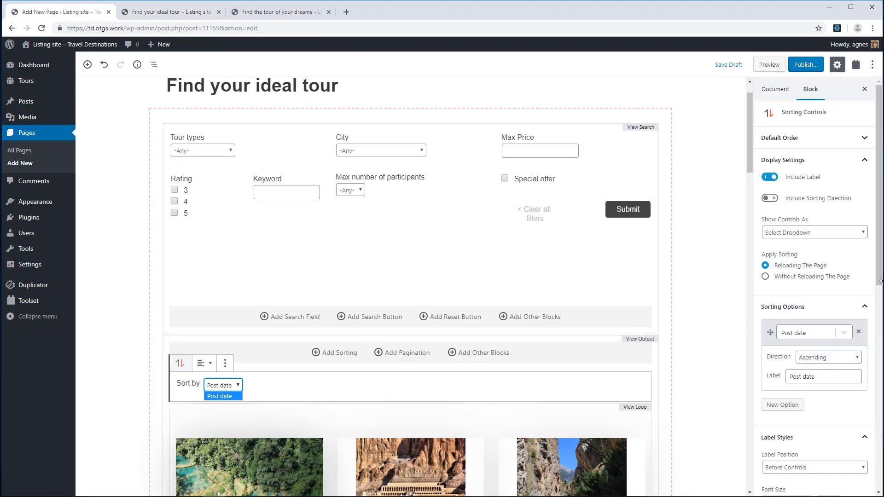
{"action": "scroll", "coordinate": [881, 281], "scroll_direction": "down", "scroll_amount": 1}
{"action": "left_click", "coordinate": [821, 313]}
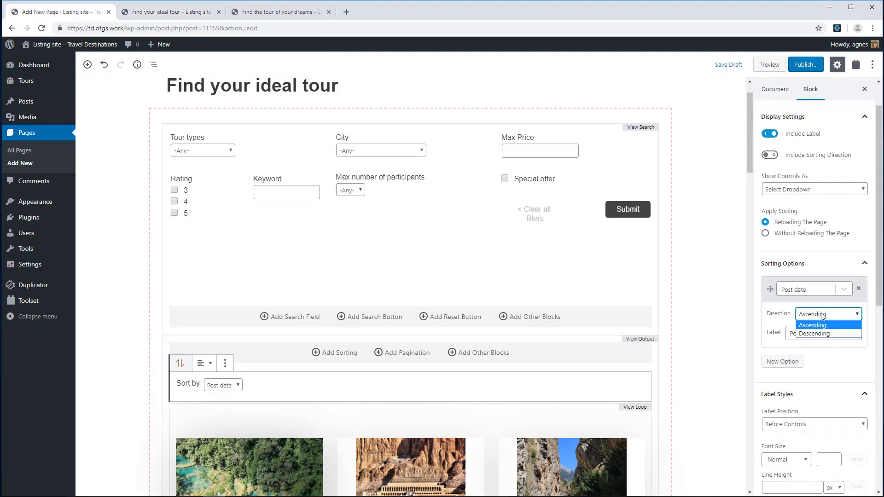
{"action": "left_click", "coordinate": [815, 334]}
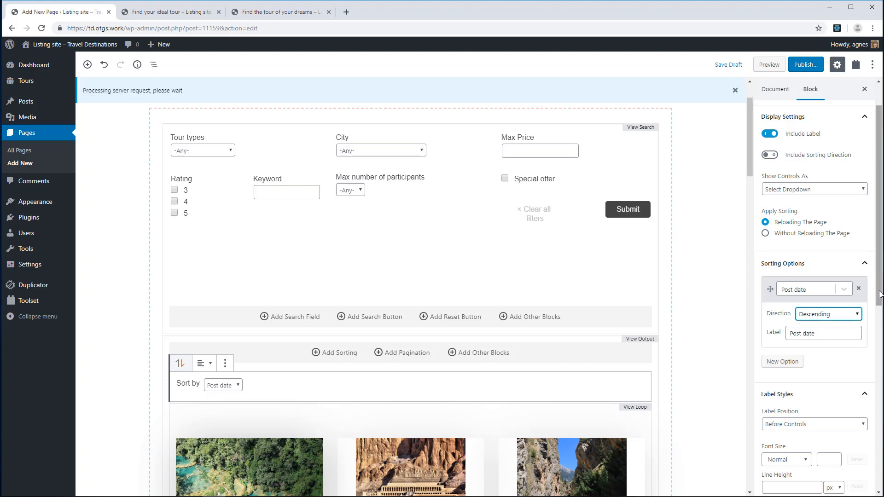
{"action": "left_click_drag", "start_coordinate": [880, 295], "coordinate": [881, 305]}
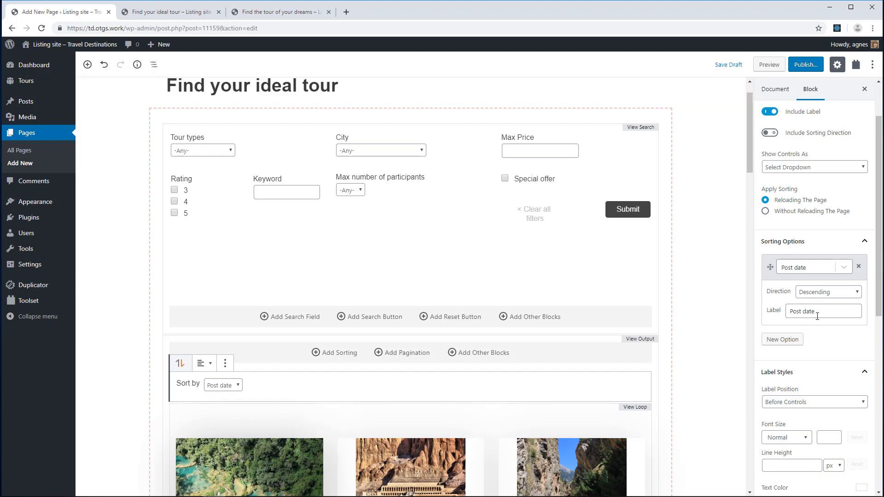
{"action": "left_click_drag", "start_coordinate": [817, 316], "coordinate": [768, 313]}
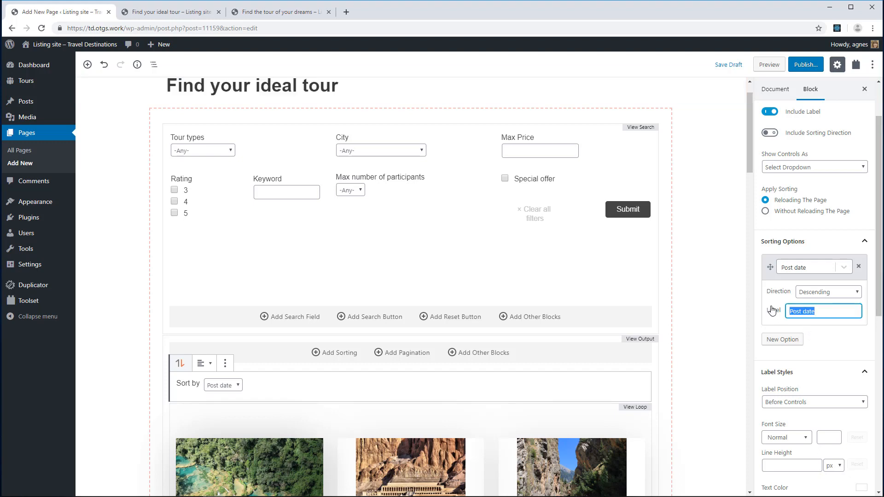
{"action": "type", "text": "Date added"}
{"action": "left_click", "coordinate": [771, 133]}
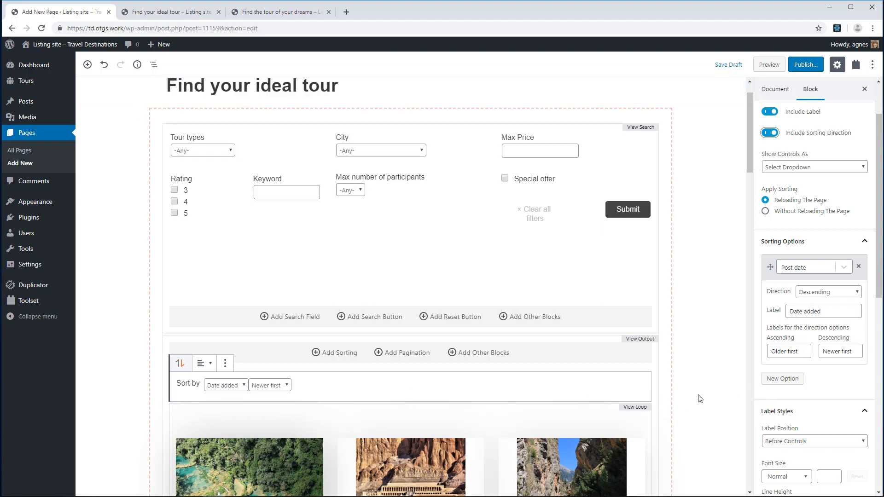
Add a second sorting option based on the Price field and label it "Price".
{"action": "left_click", "coordinate": [783, 378]}
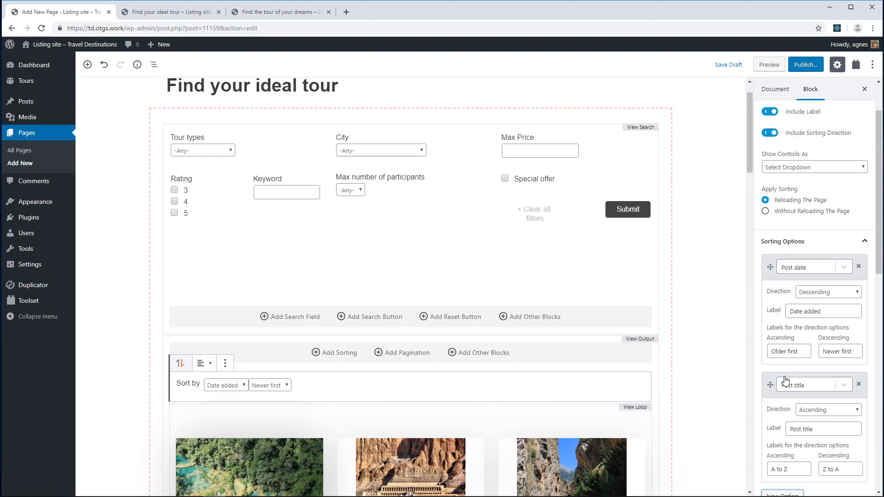
{"action": "left_click", "coordinate": [795, 386]}
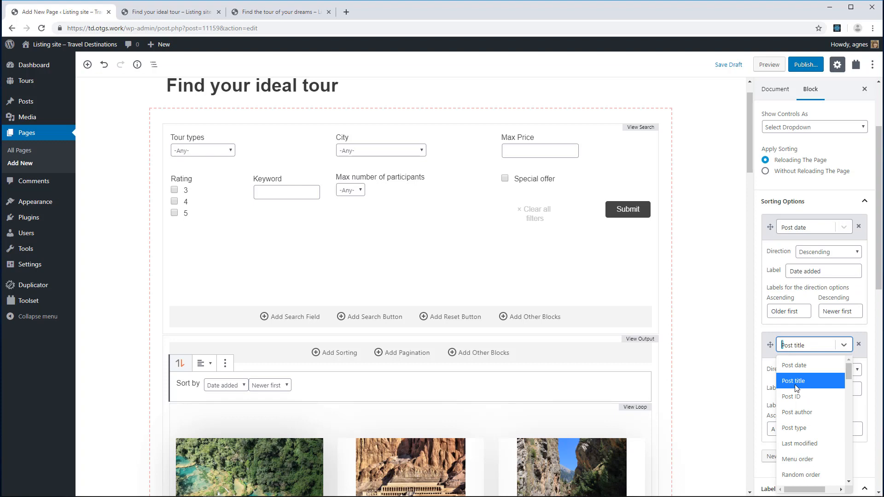
{"action": "type", "text": "price"}
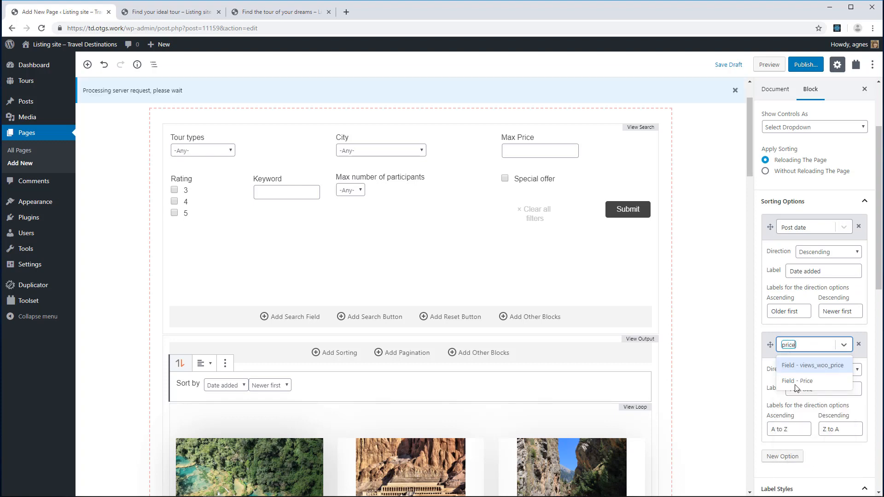
{"action": "left_click", "coordinate": [799, 383]}
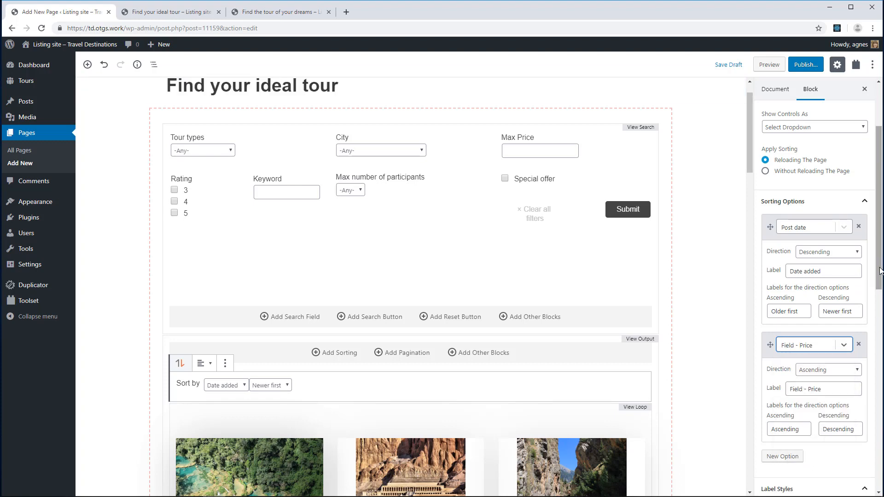
{"action": "left_click_drag", "start_coordinate": [880, 282], "coordinate": [879, 336]}
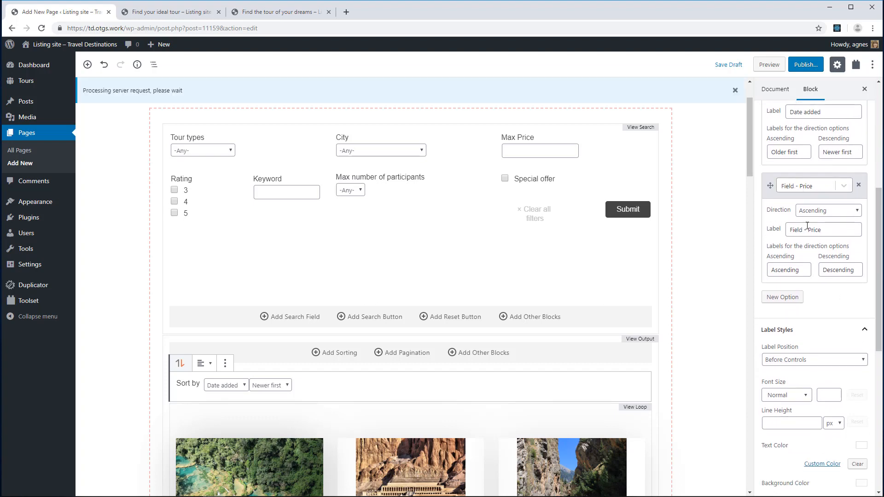
{"action": "left_click_drag", "start_coordinate": [809, 229], "coordinate": [762, 238]}
{"action": "key", "text": "BackSpace"}
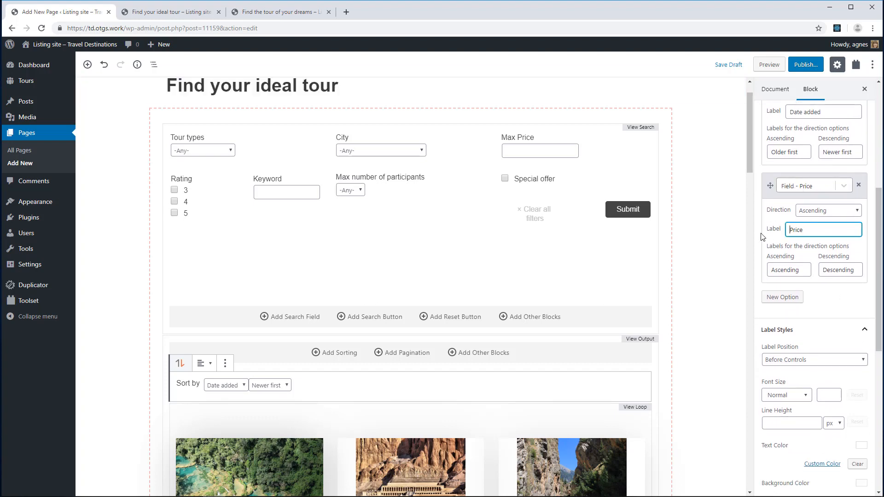
Label the Price option's ascending direction "Low to high" and its descending direction "High to low".
{"action": "left_click_drag", "start_coordinate": [786, 267], "coordinate": [720, 265]}
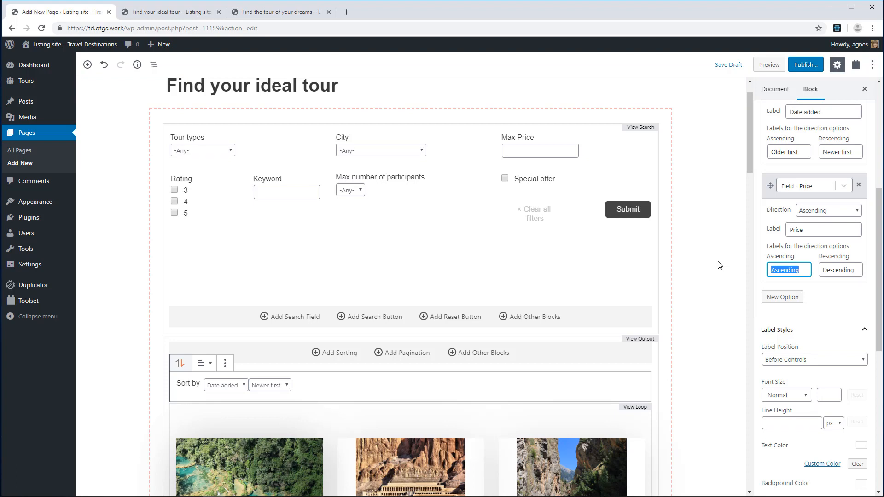
{"action": "type", "text": "Low to high"}
{"action": "left_click", "coordinate": [851, 270]}
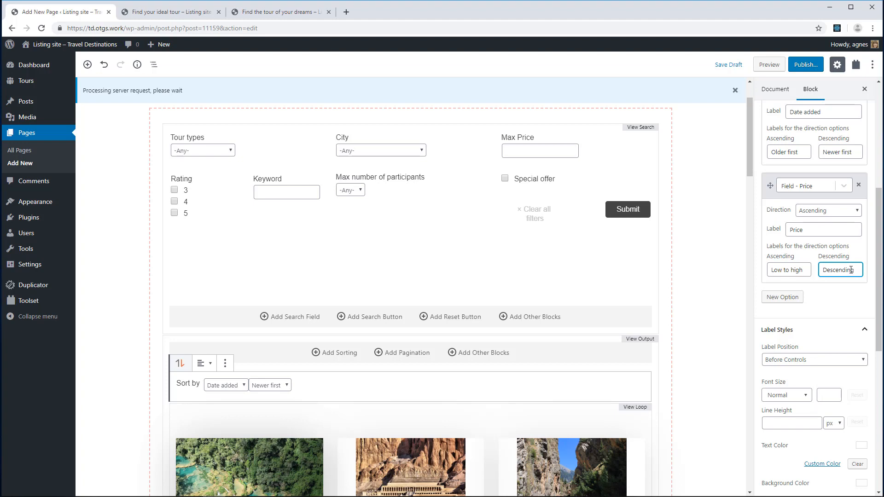
{"action": "key", "text": "ctrl+a"}
{"action": "type", "text": "H"}
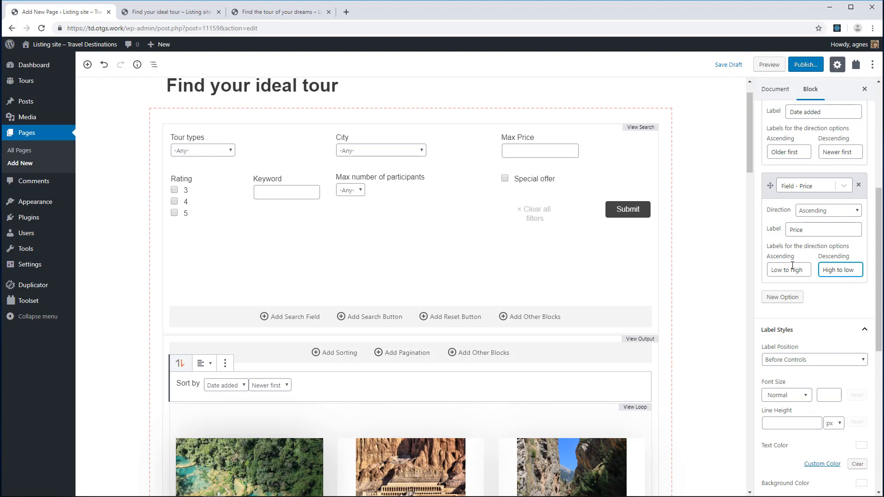
Complete the Price option's descending label as "High to low" and set the sorting label position to Above Controls.
{"action": "type", "text": "igh to low"}
{"action": "left_click", "coordinate": [813, 360]}
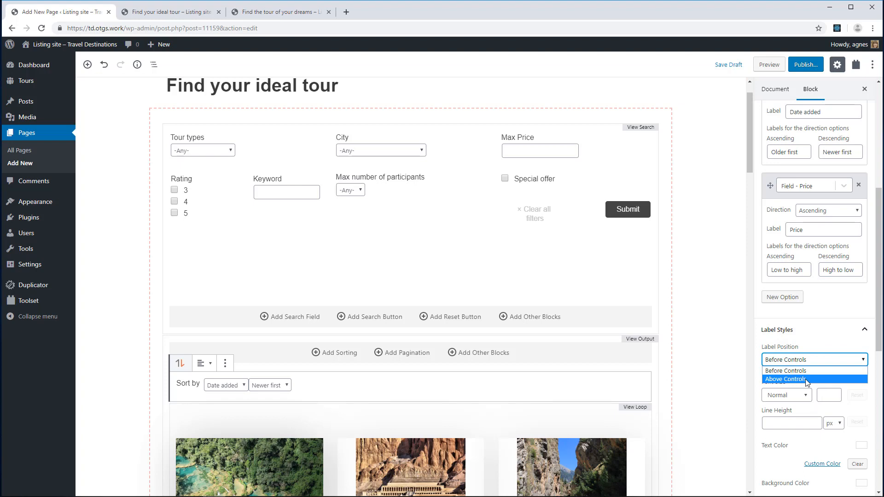
{"action": "left_click", "coordinate": [807, 380]}
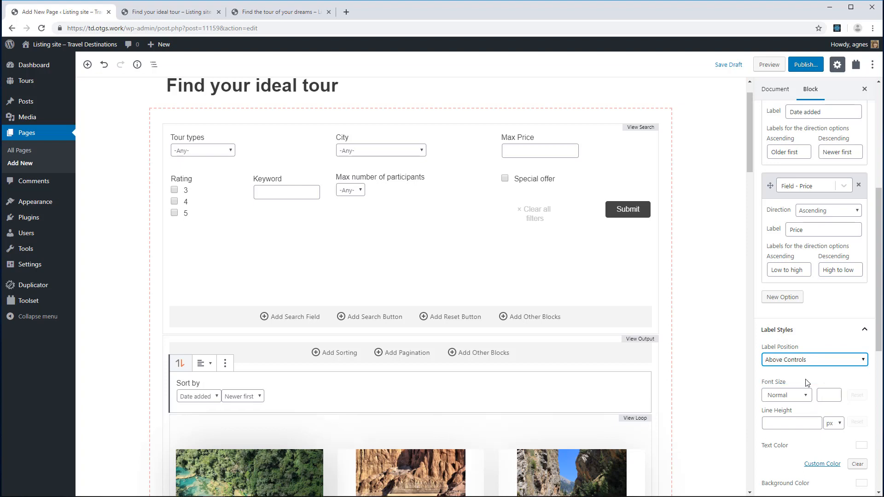
{"action": "left_click_drag", "start_coordinate": [880, 319], "coordinate": [882, 451]}
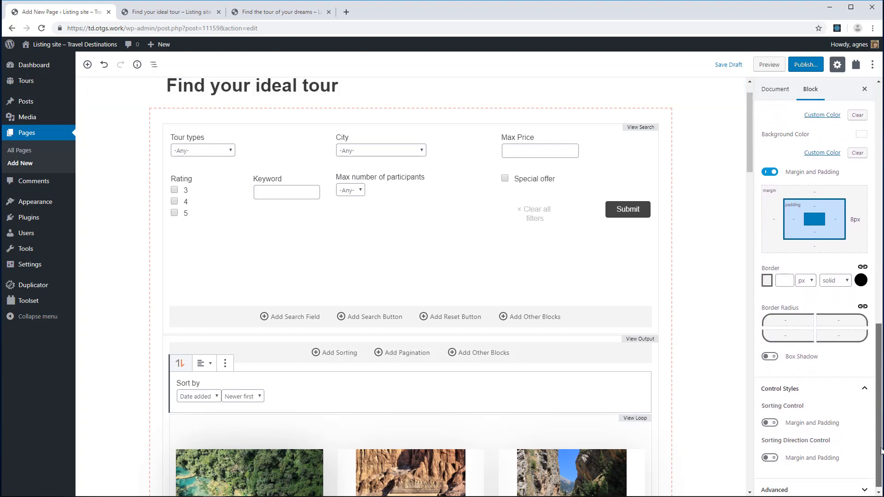
Preview the page to test sorting the tours by Price and clearing all filters, and return to the page editor.
{"action": "left_click", "coordinate": [769, 64]}
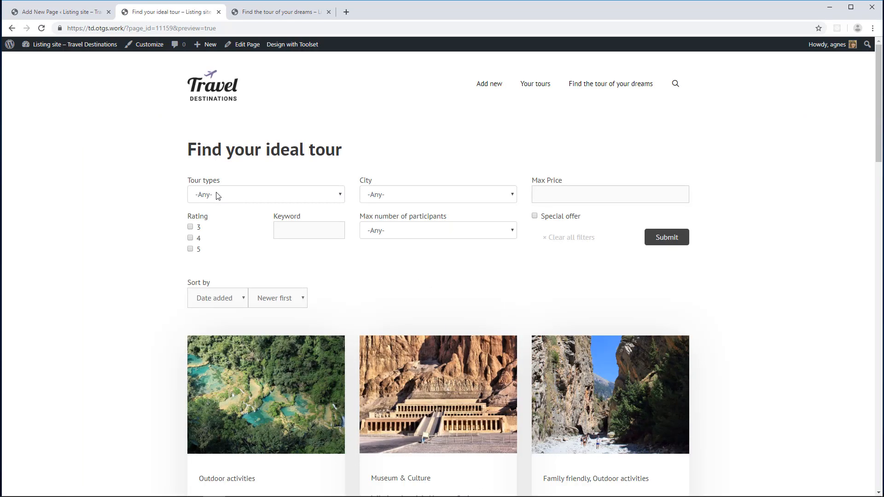
{"action": "left_click", "coordinate": [243, 300]}
{"action": "left_click", "coordinate": [243, 300]}
{"action": "scroll", "coordinate": [136, 309], "scroll_direction": "down", "scroll_amount": 3}
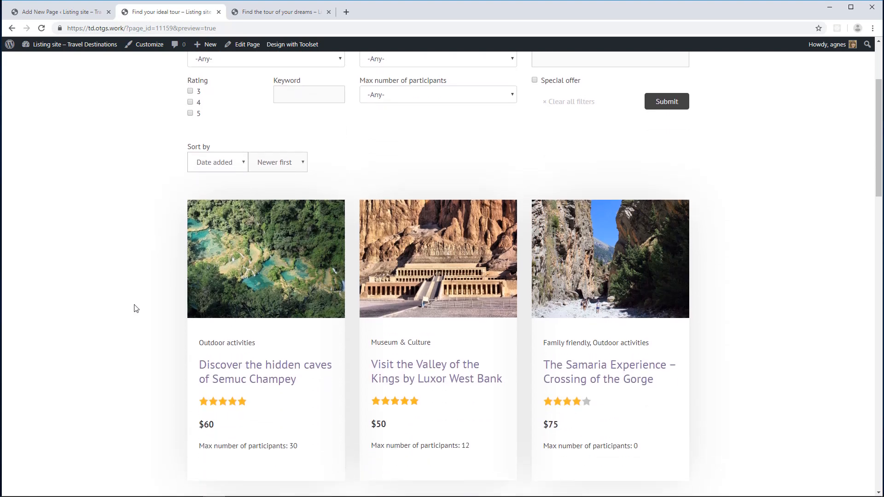
{"action": "left_click", "coordinate": [227, 160]}
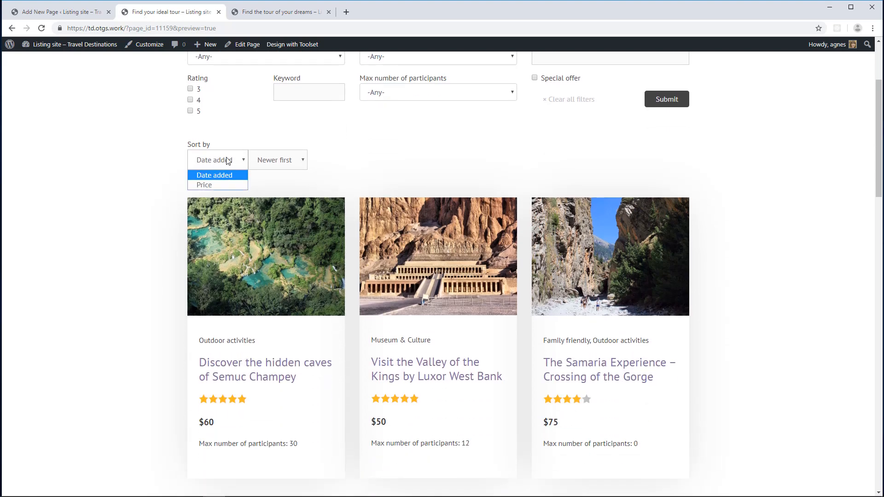
{"action": "left_click", "coordinate": [220, 186]}
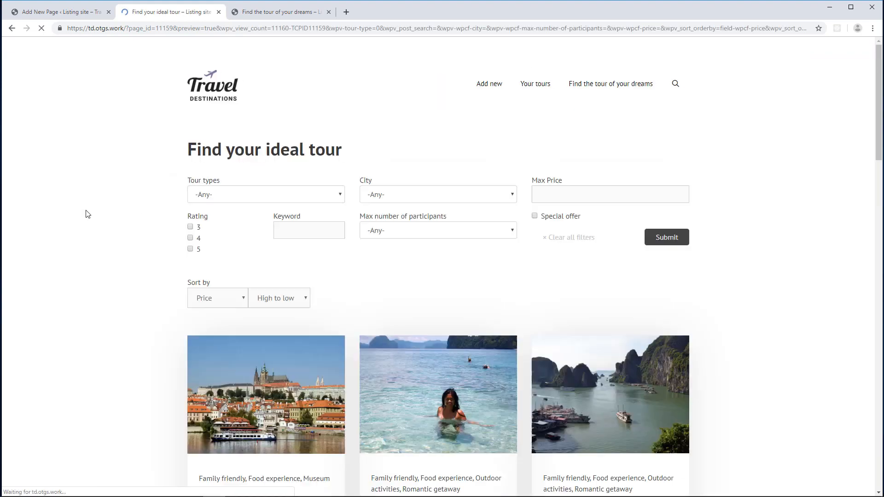
{"action": "scroll", "coordinate": [876, 143], "scroll_direction": "down", "scroll_amount": 4}
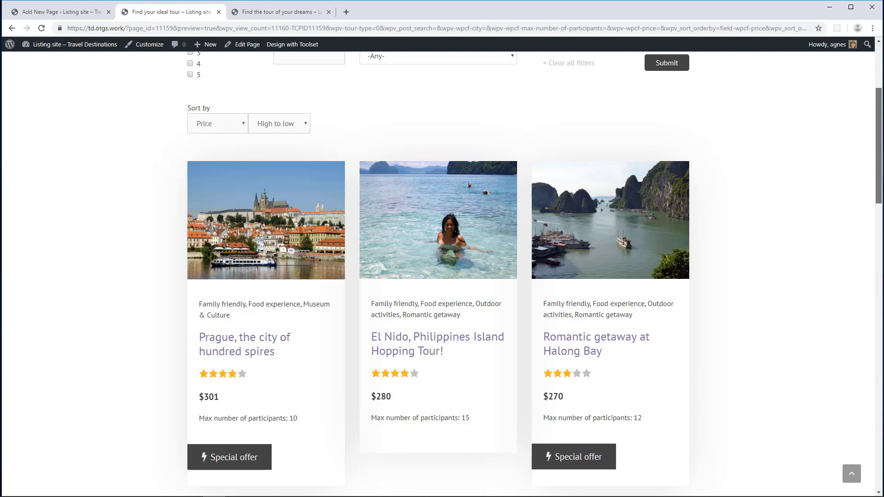
{"action": "scroll", "coordinate": [752, 203], "scroll_direction": "up", "scroll_amount": 4}
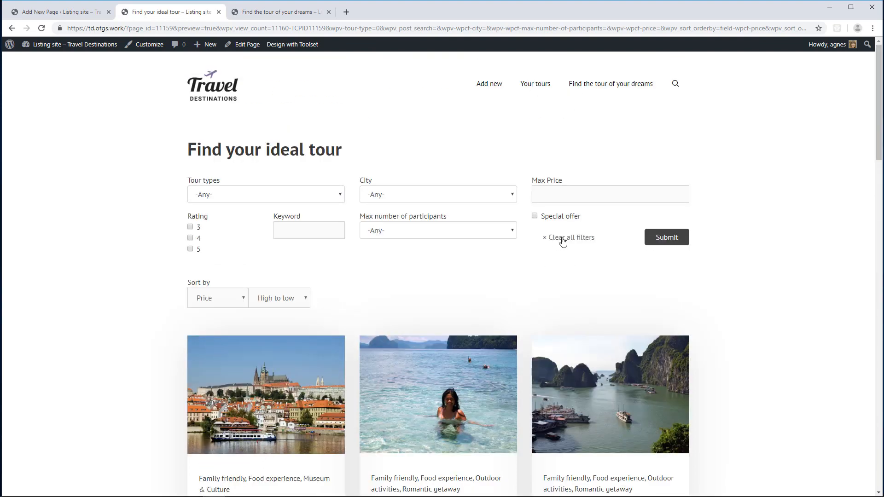
{"action": "left_click", "coordinate": [562, 238]}
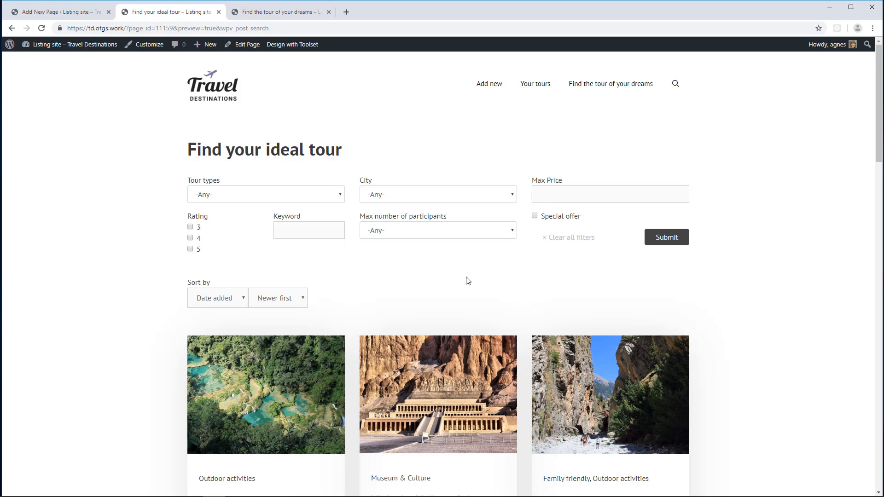
{"action": "left_click", "coordinate": [64, 12]}
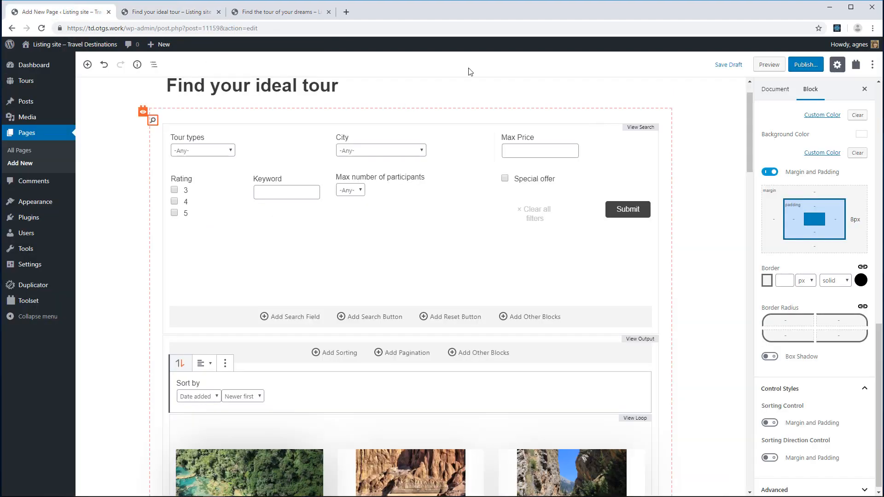
Insert a Map block directly below the page title, above the search form.
{"action": "left_click", "coordinate": [389, 90]}
{"action": "key", "text": "Return"}
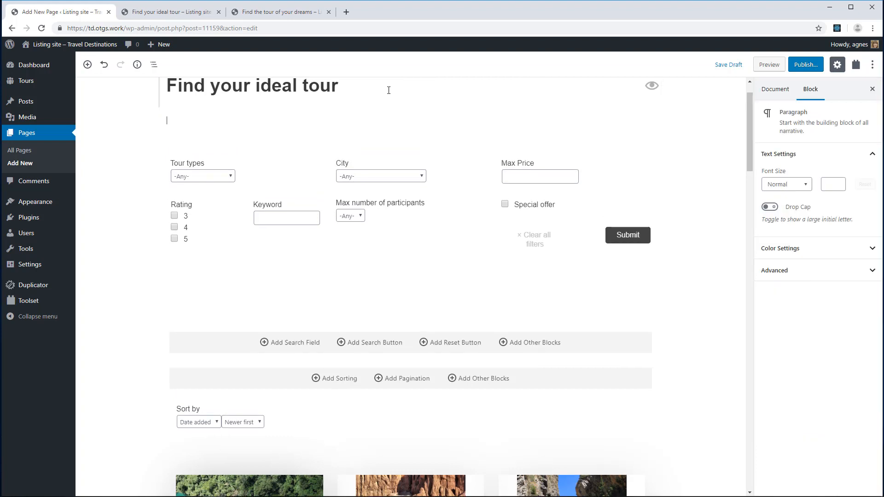
{"action": "type", "text": "/map"}
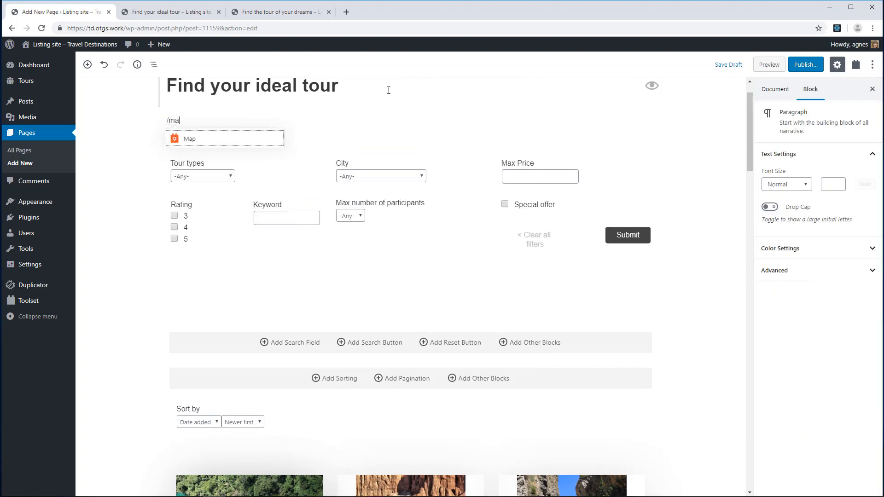
{"action": "left_click", "coordinate": [243, 145]}
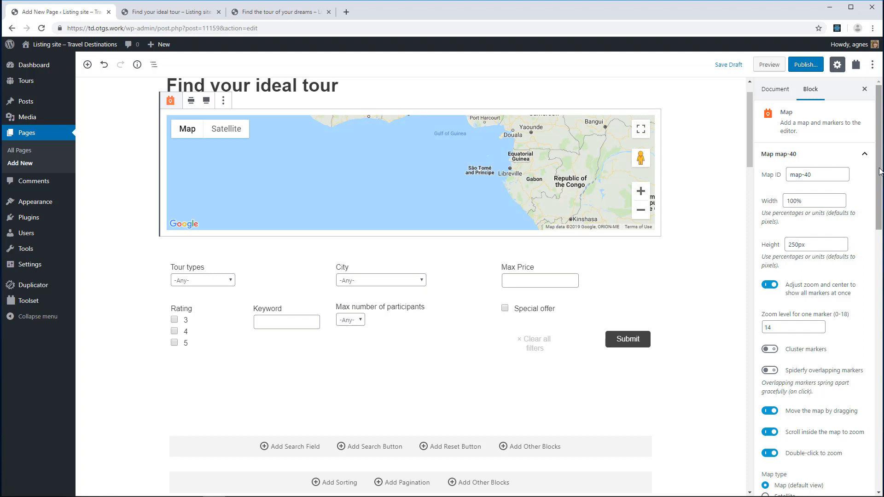
Set the map marker's source to View block, using the "Search: tour" view and its Address field.
{"action": "scroll", "coordinate": [880, 171], "scroll_direction": "down", "scroll_amount": 3}
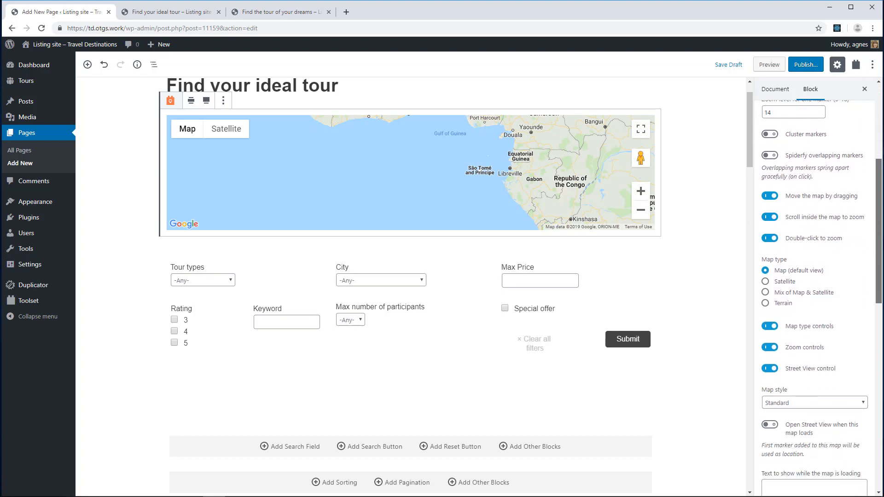
{"action": "scroll", "coordinate": [881, 299], "scroll_direction": "down", "scroll_amount": 3}
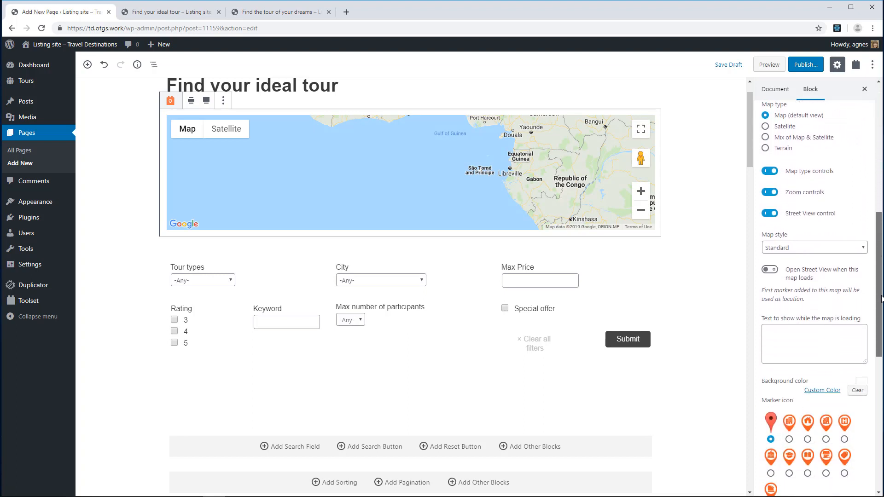
{"action": "scroll", "coordinate": [881, 298], "scroll_direction": "down", "scroll_amount": 7}
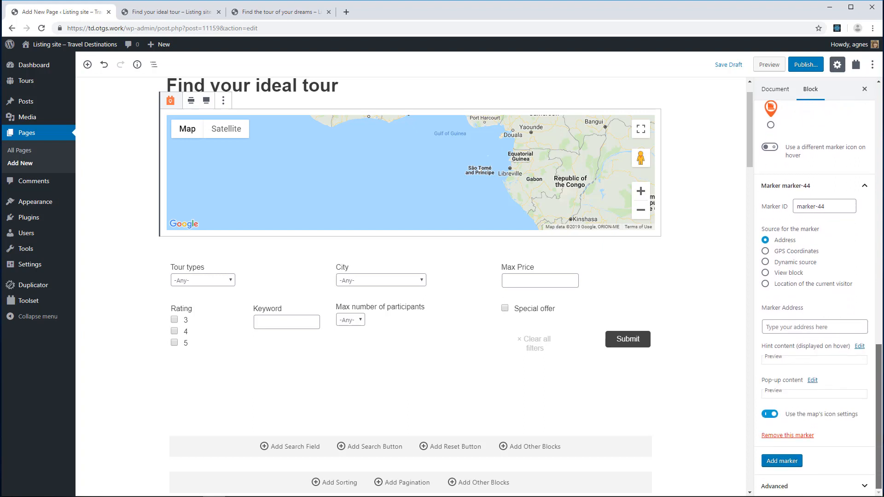
{"action": "left_click", "coordinate": [765, 274]}
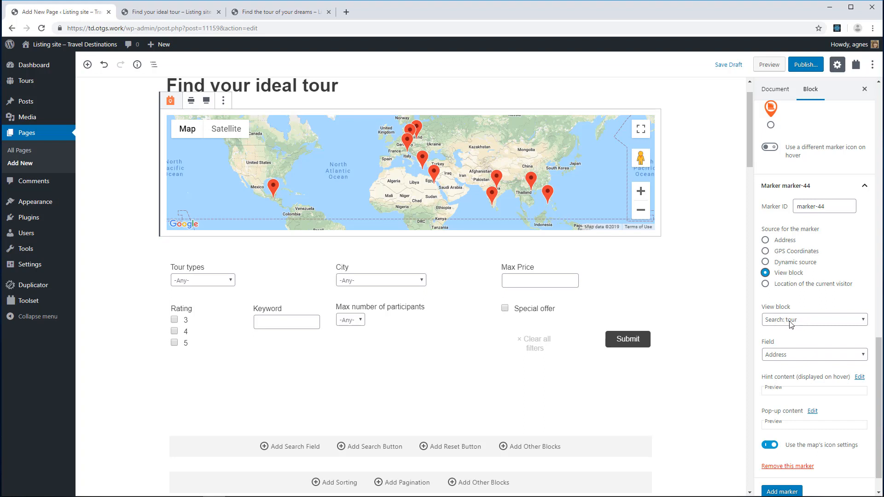
{"action": "scroll", "coordinate": [801, 377], "scroll_direction": "down", "scroll_amount": 1}
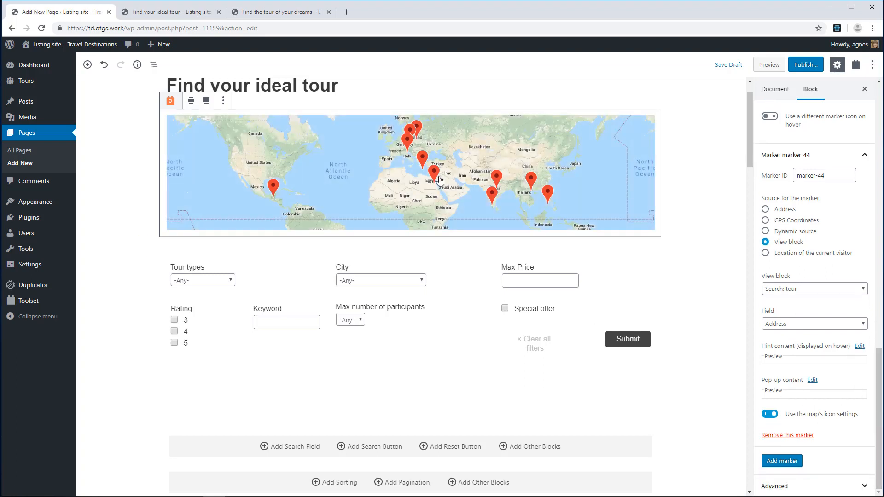
Insert the "Post title with a link" shortcode into the marker's pop-up content and save it.
{"action": "left_click", "coordinate": [813, 381]}
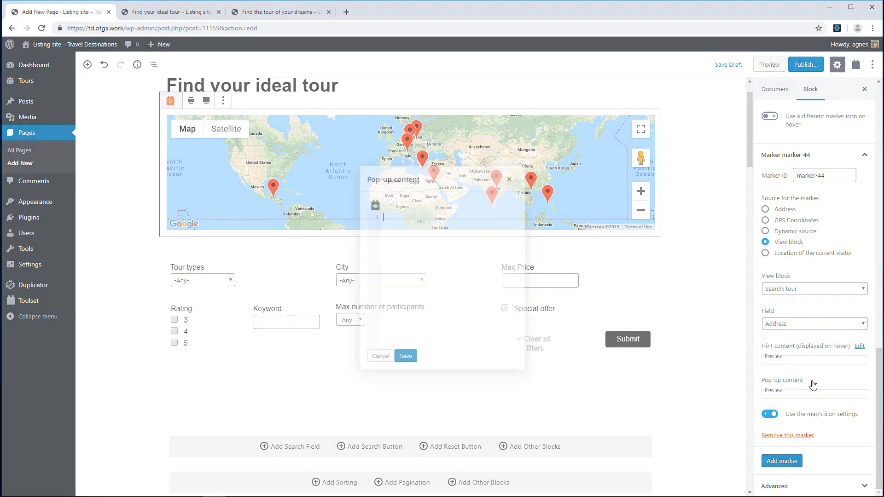
{"action": "left_click", "coordinate": [377, 208]}
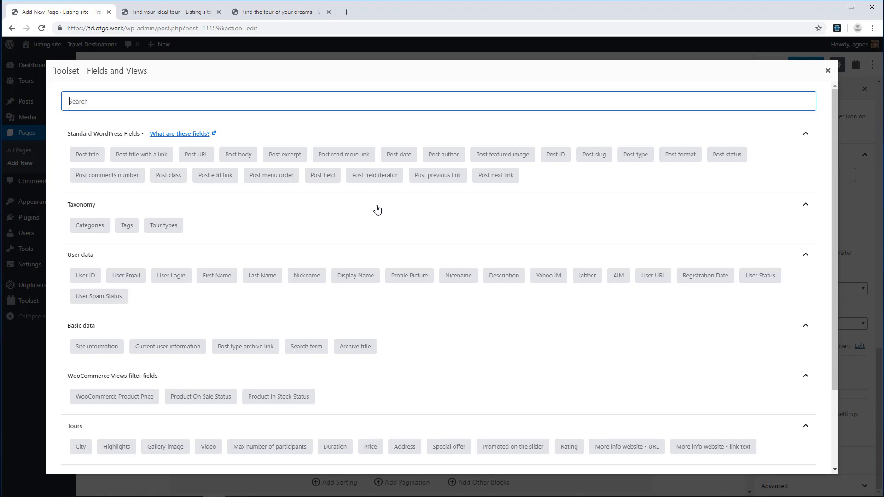
{"action": "left_click", "coordinate": [130, 158]}
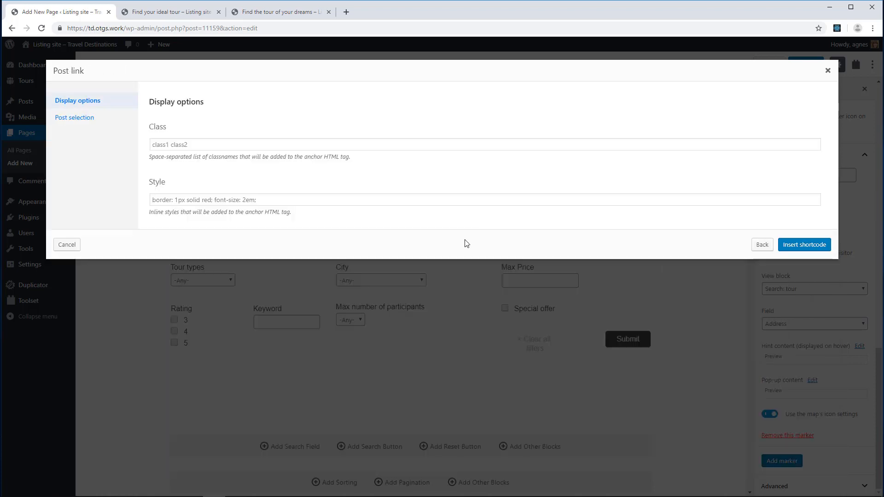
{"action": "left_click", "coordinate": [791, 248]}
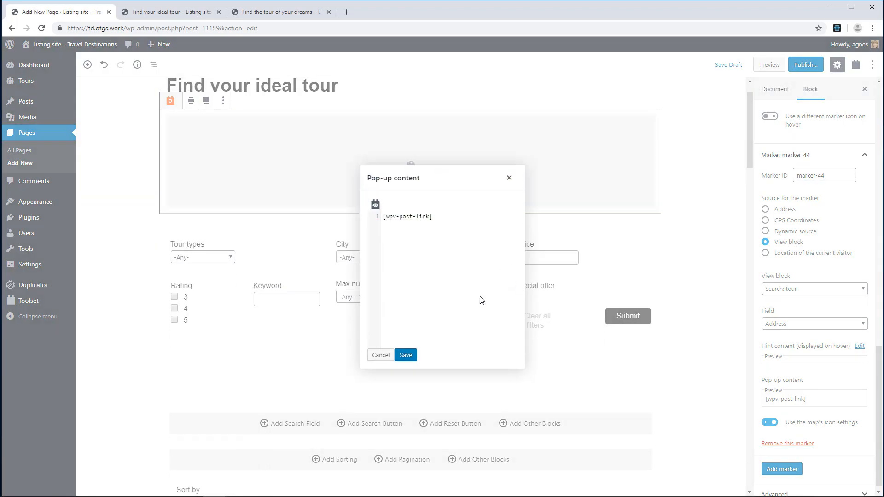
{"action": "left_click", "coordinate": [265, 356]}
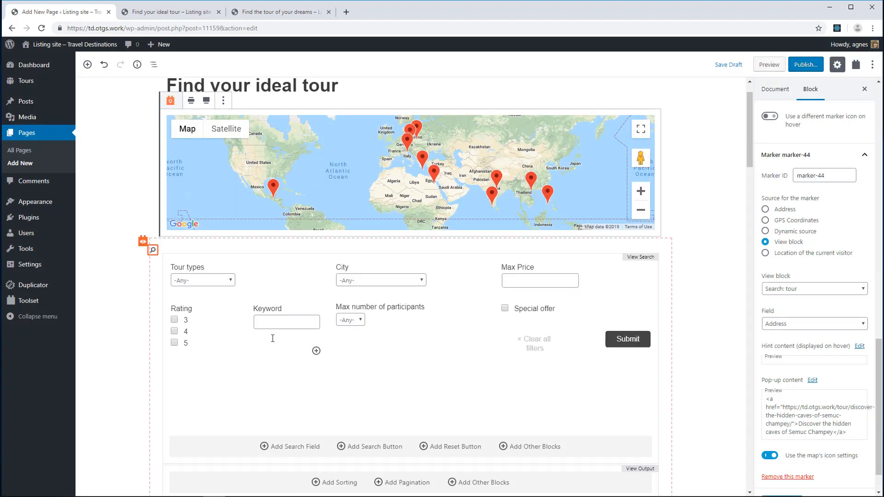
Open the pop-ups of the Central American and Egyptian markers on the map to check their tour links.
{"action": "left_click", "coordinate": [277, 191]}
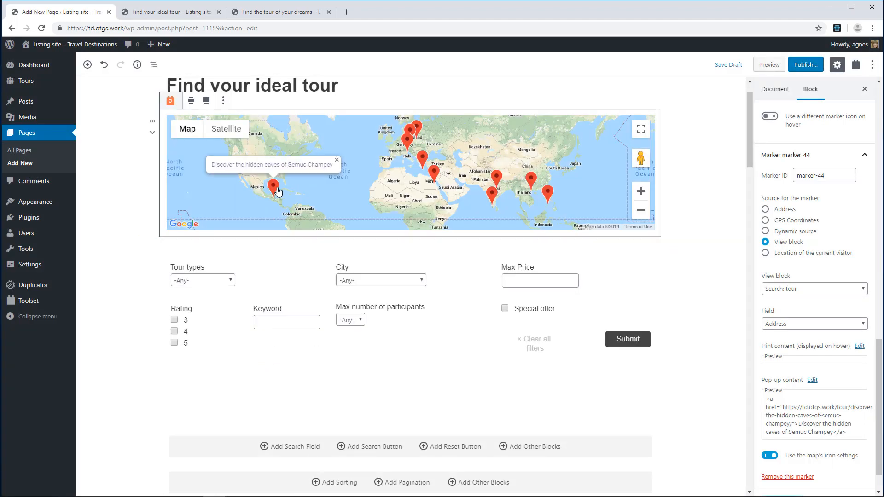
{"action": "left_click", "coordinate": [433, 174]}
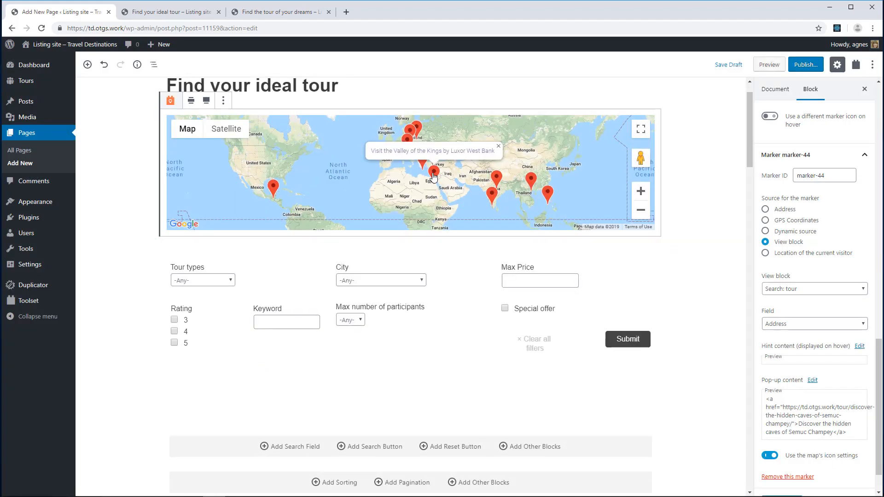
{"action": "left_click", "coordinate": [716, 251]}
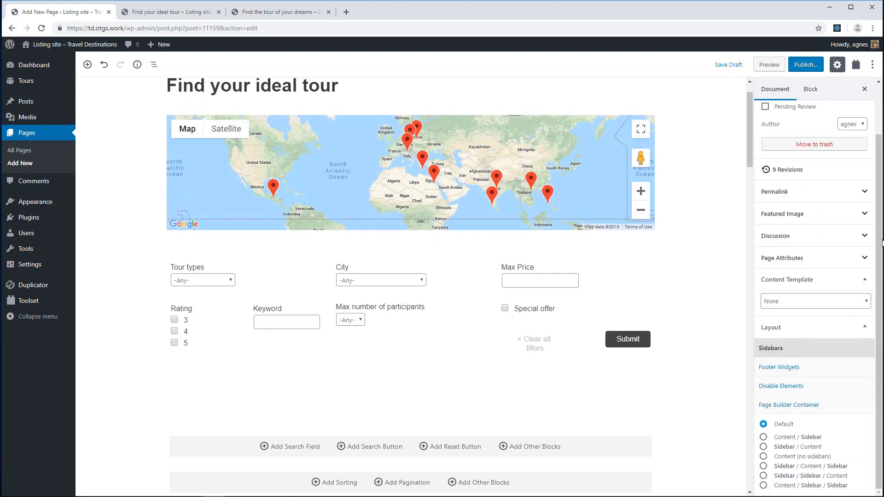
Select the Map block again and set its height to 300.
{"action": "left_click_drag", "start_coordinate": [883, 244], "coordinate": [882, 158]}
{"action": "left_click", "coordinate": [585, 172]}
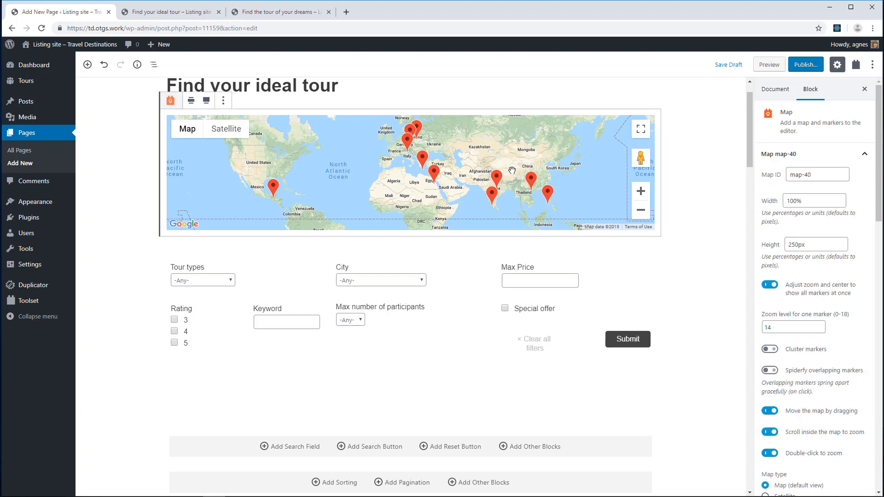
{"action": "left_click_drag", "start_coordinate": [818, 245], "coordinate": [709, 247]}
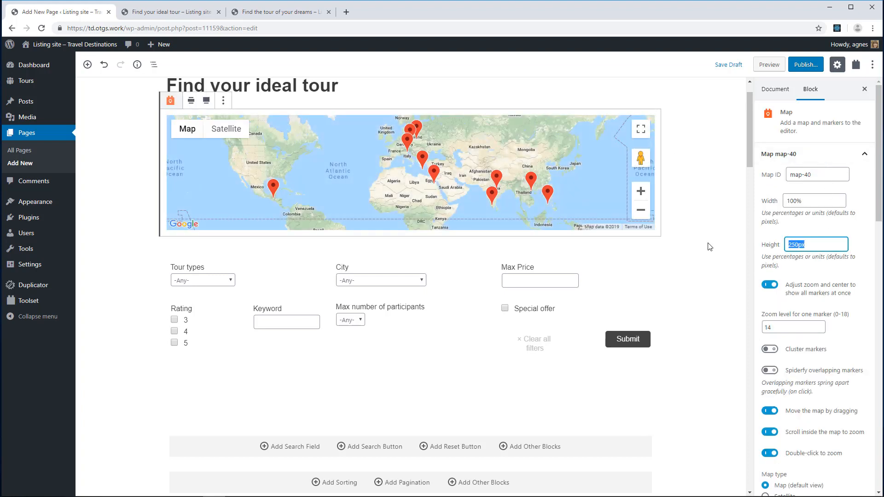
{"action": "type", "text": "300"}
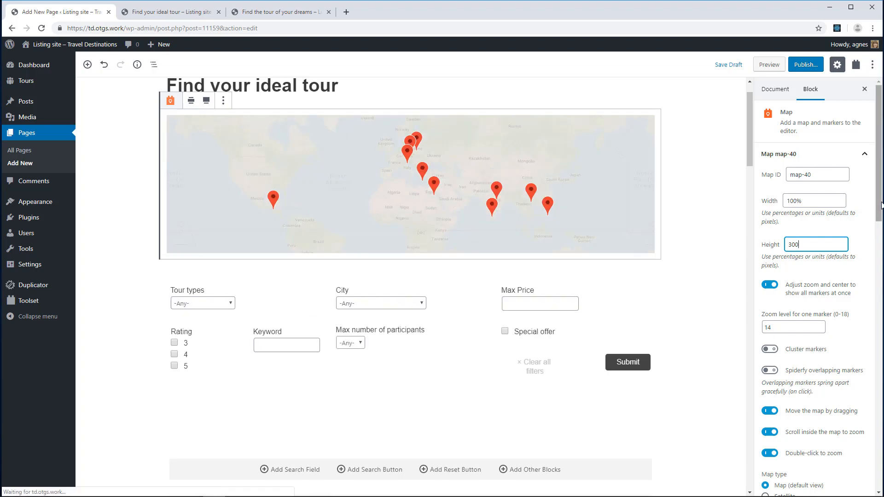
Try the Satellite map type and switch back to Map (default view).
{"action": "left_click_drag", "start_coordinate": [880, 208], "coordinate": [880, 232]}
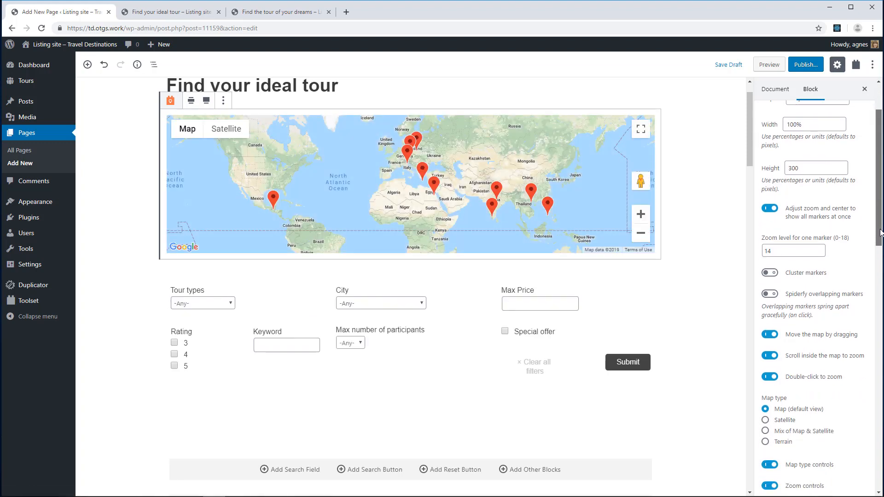
{"action": "left_click", "coordinate": [766, 421]}
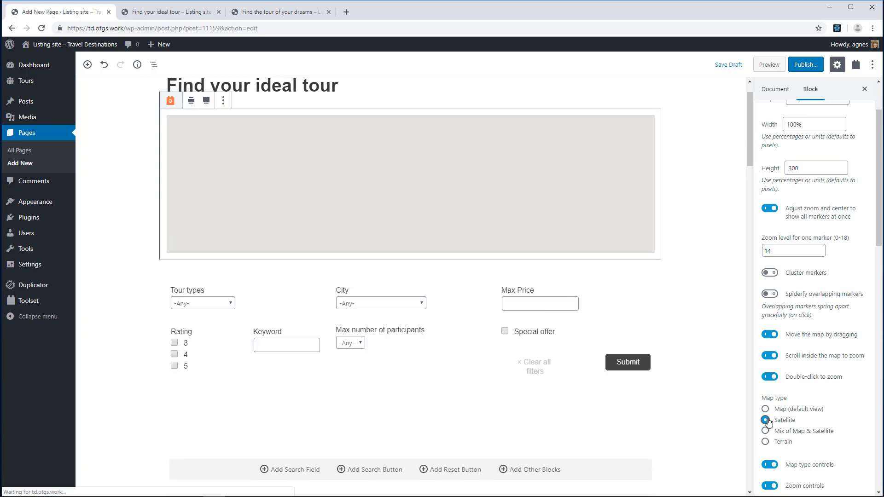
{"action": "left_click", "coordinate": [765, 409]}
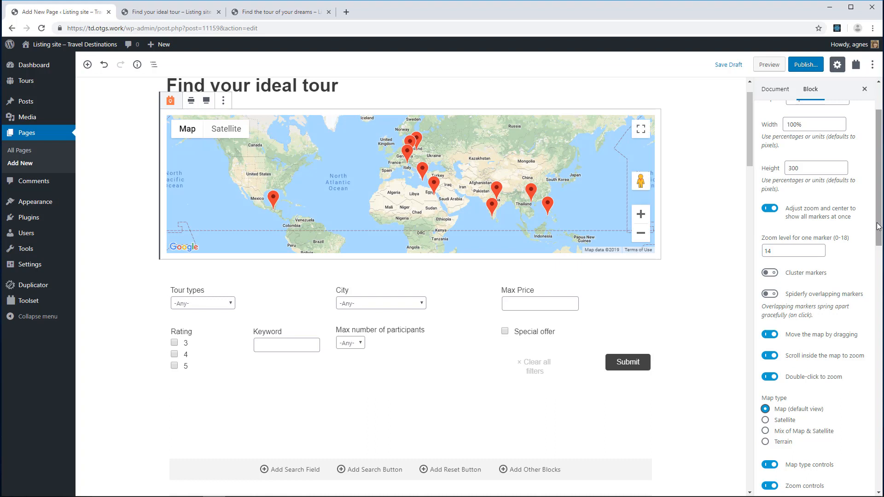
Turn on marker clustering for the Map block.
{"action": "scroll", "coordinate": [878, 226], "scroll_direction": "down", "scroll_amount": 2}
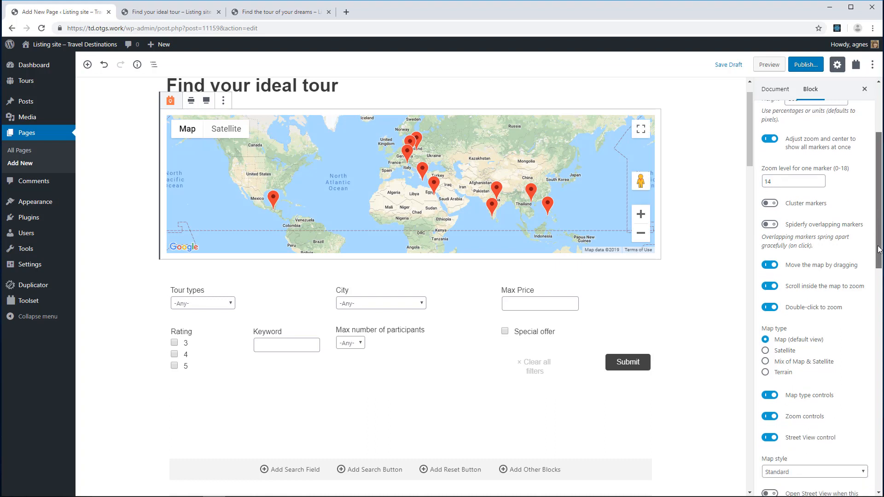
{"action": "left_click", "coordinate": [772, 205]}
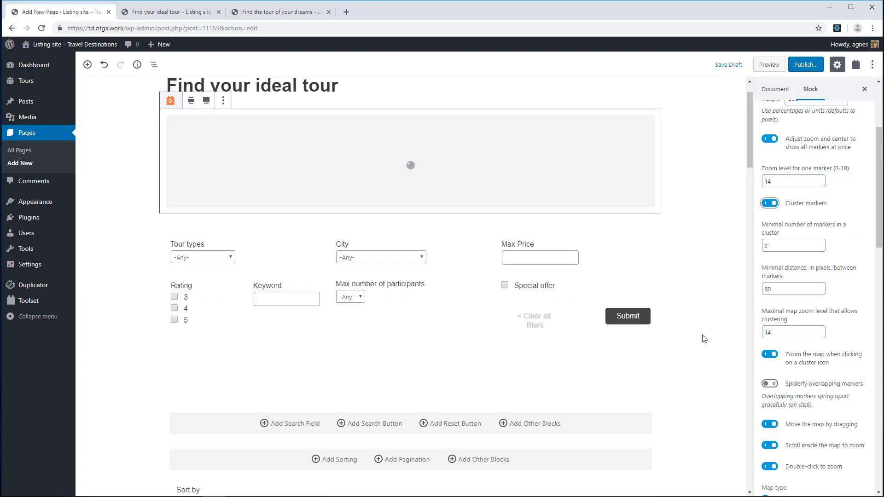
Preview the page, expand the European marker cluster, open the Prague tour from its marker pop-up and return to the preview.
{"action": "left_click", "coordinate": [770, 64]}
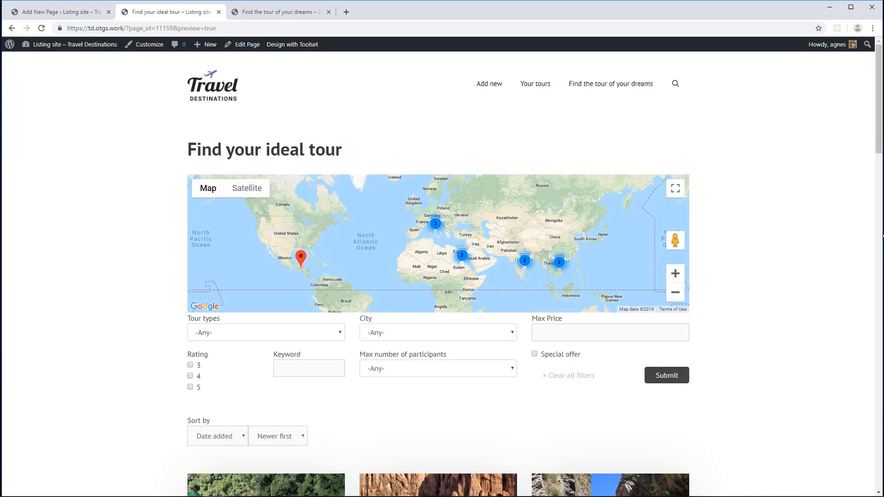
{"action": "left_click_drag", "start_coordinate": [881, 133], "coordinate": [881, 162]}
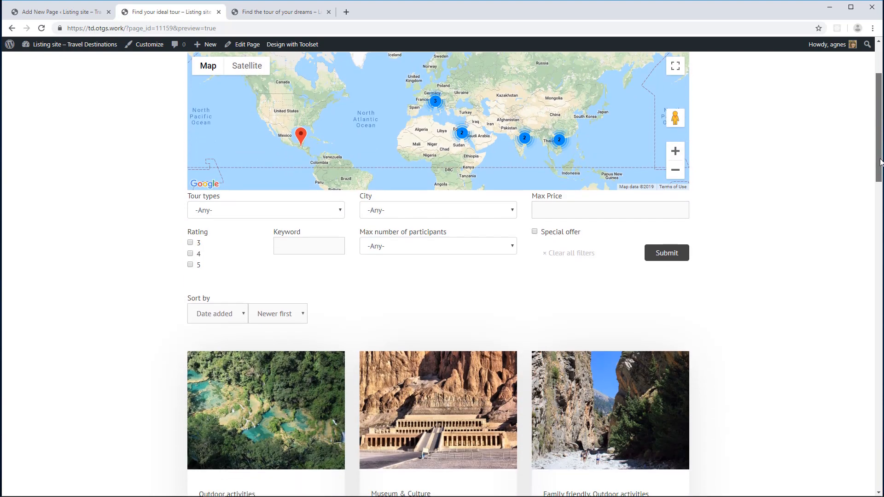
{"action": "left_click", "coordinate": [435, 102]}
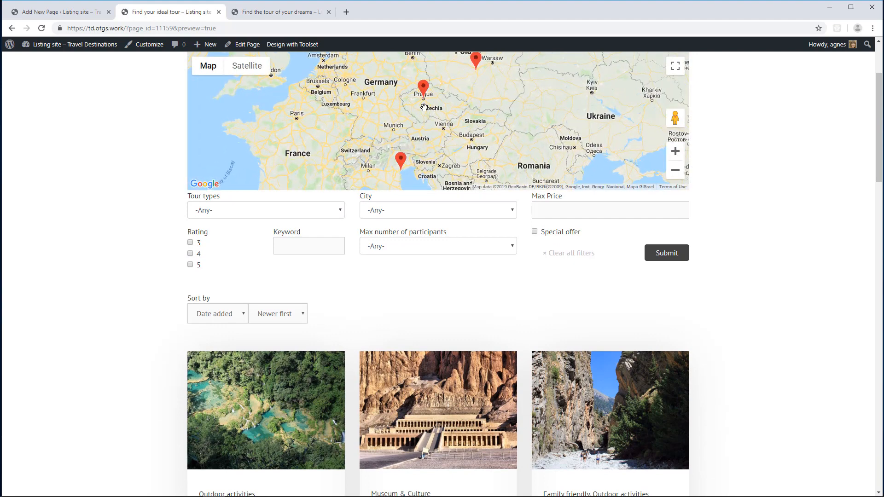
{"action": "left_click", "coordinate": [421, 87]}
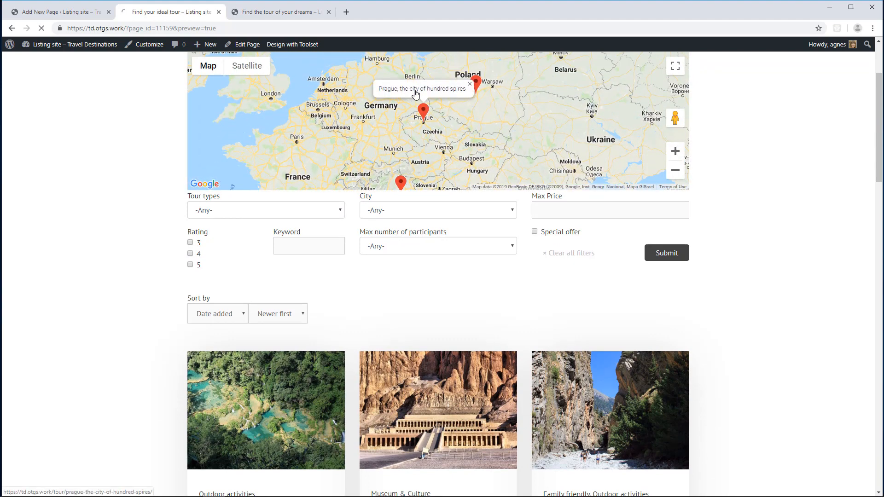
{"action": "left_click", "coordinate": [423, 85]}
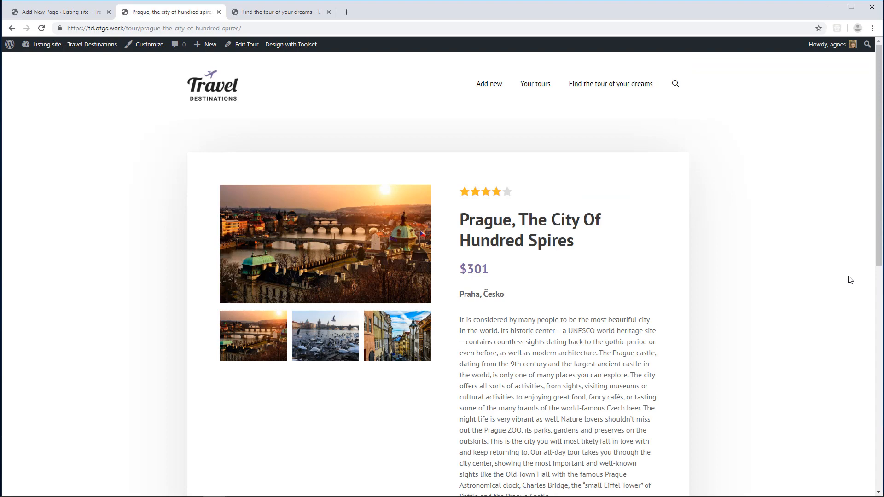
{"action": "left_click", "coordinate": [11, 29]}
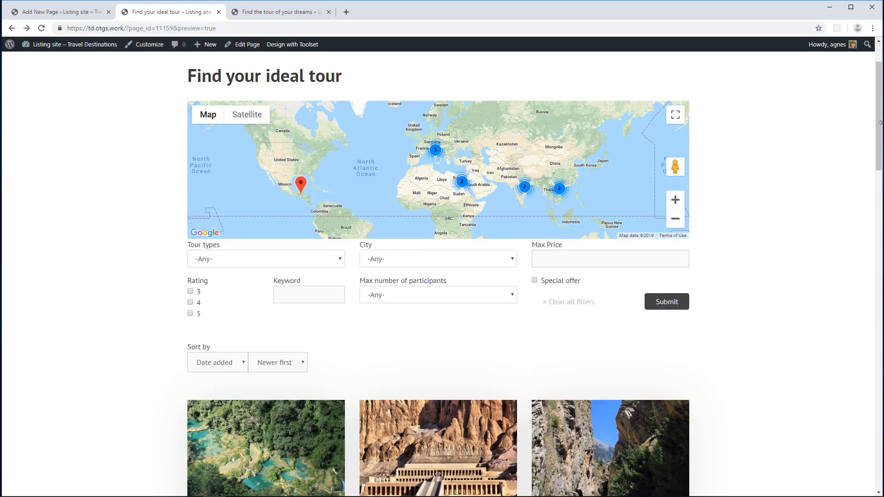
Examine the pagination below the tour cards on the reference "Find the tour of your dreams" page and return to the preview.
{"action": "left_click", "coordinate": [276, 12]}
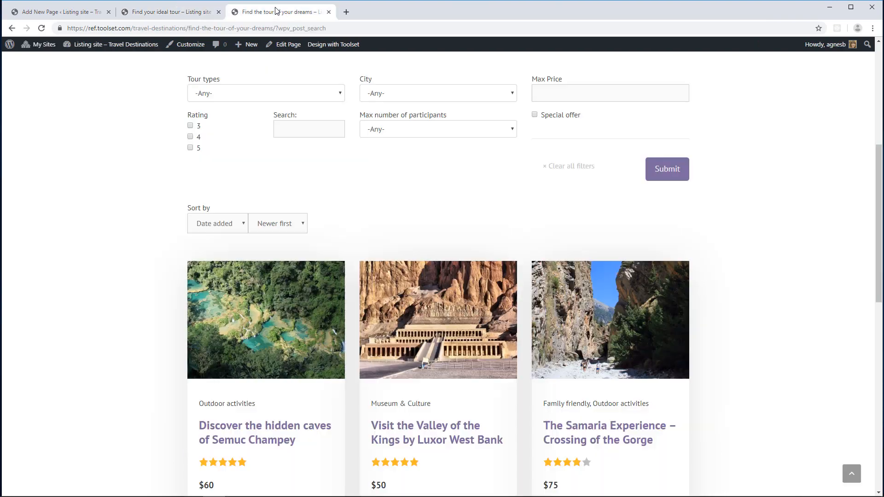
{"action": "left_click_drag", "start_coordinate": [879, 173], "coordinate": [879, 359]}
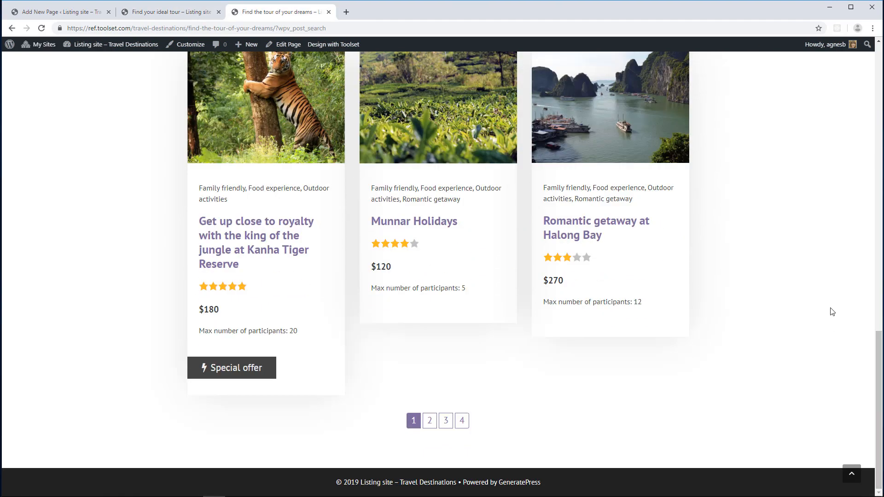
{"action": "left_click", "coordinate": [147, 14]}
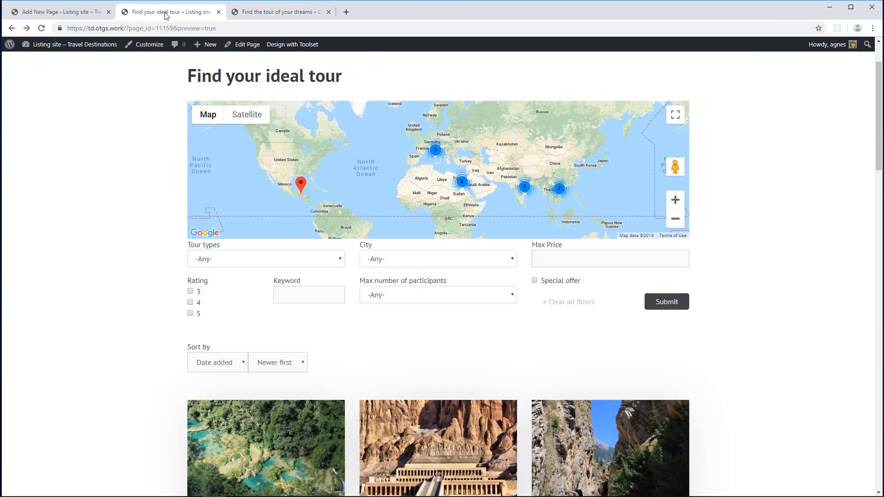
Return to the page editor and center the pagination block below the tour cards.
{"action": "left_click", "coordinate": [90, 14]}
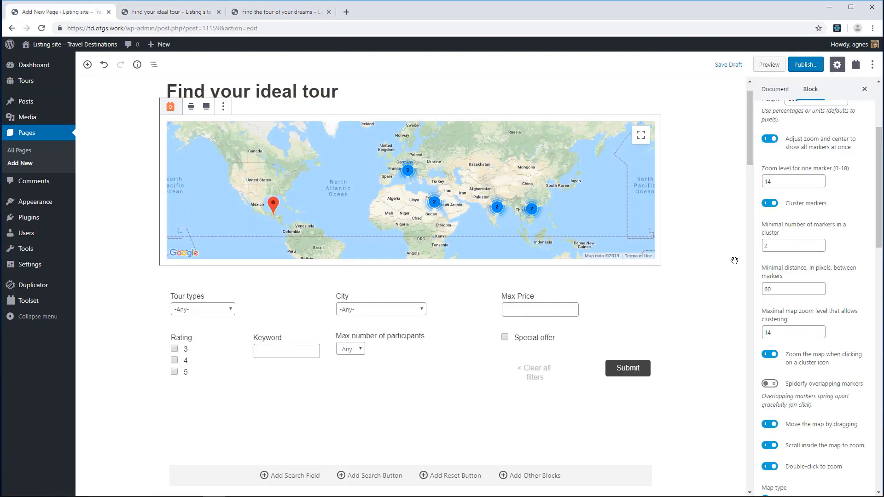
{"action": "left_click_drag", "start_coordinate": [747, 143], "coordinate": [745, 454]}
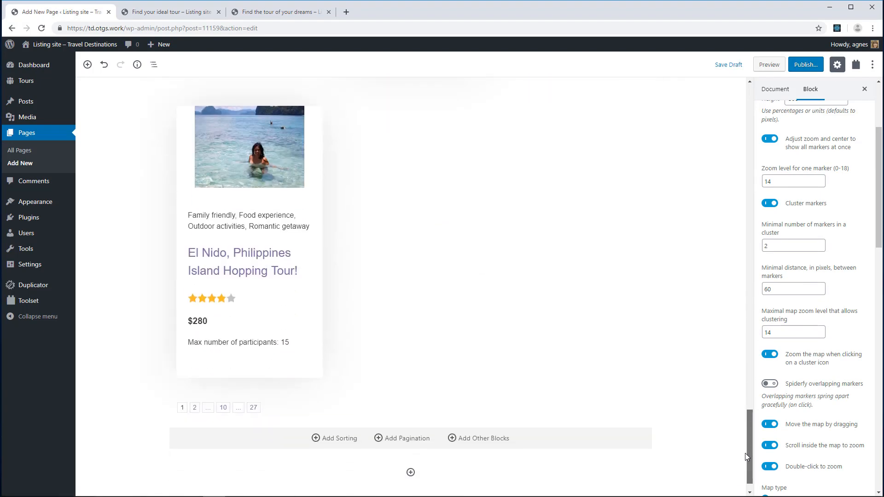
{"action": "left_click", "coordinate": [275, 413]}
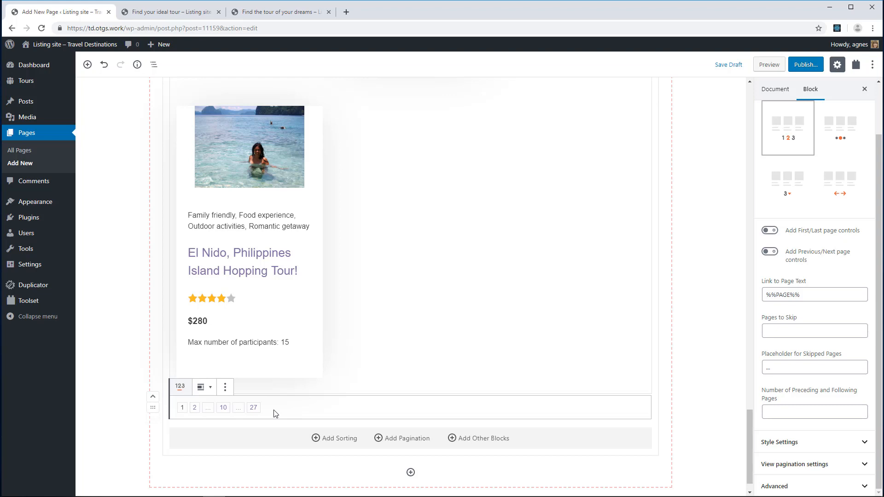
{"action": "left_click", "coordinate": [207, 389]}
{"action": "left_click", "coordinate": [198, 437]}
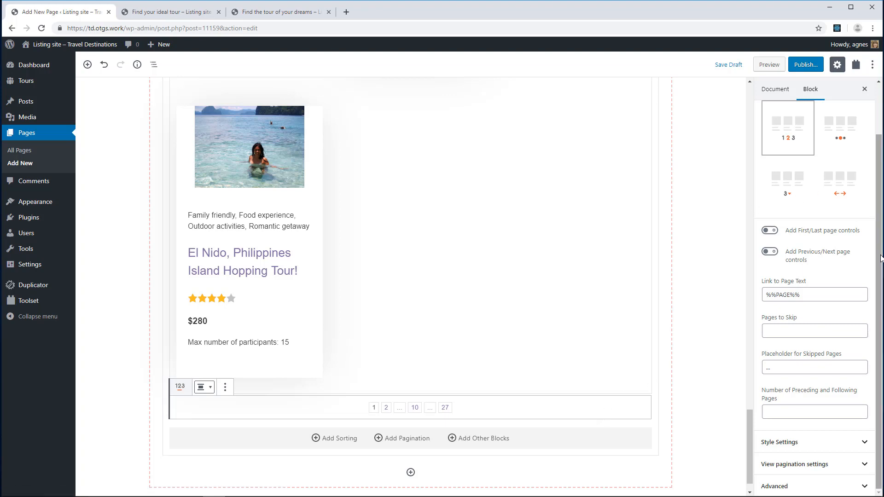
Set the View pagination to show 6 items per page.
{"action": "left_click", "coordinate": [792, 465]}
{"action": "left_click_drag", "start_coordinate": [879, 389], "coordinate": [881, 417]}
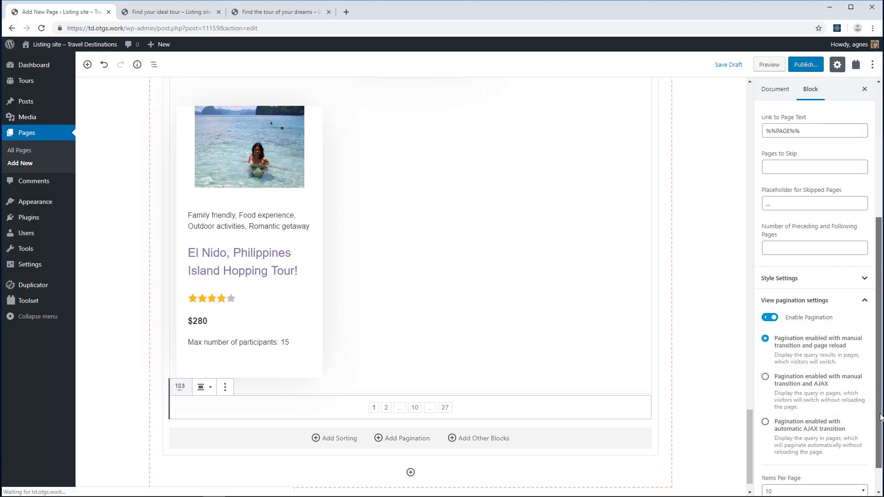
{"action": "scroll", "coordinate": [881, 417], "scroll_direction": "down", "scroll_amount": 2}
{"action": "left_click", "coordinate": [827, 459]}
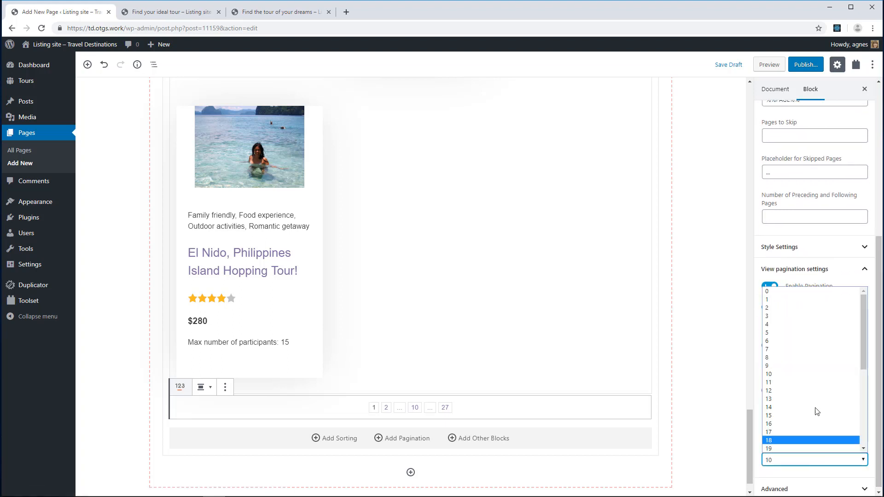
{"action": "left_click", "coordinate": [802, 342]}
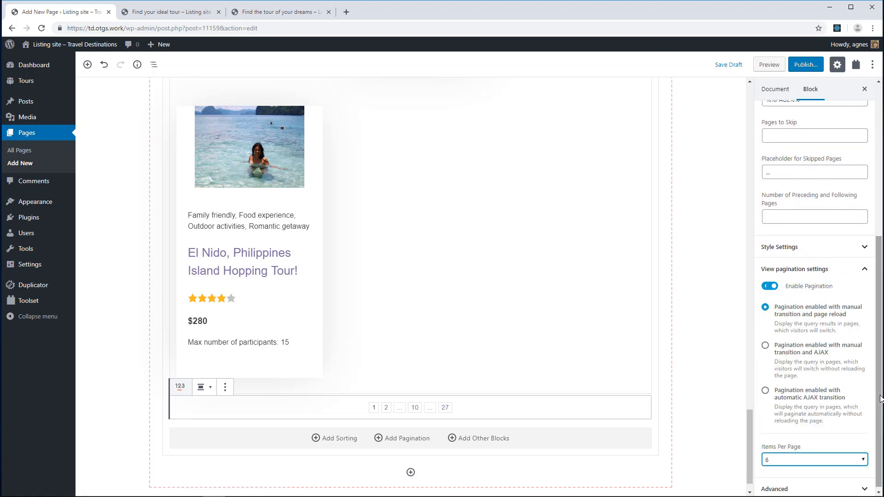
{"action": "left_click", "coordinate": [801, 269]}
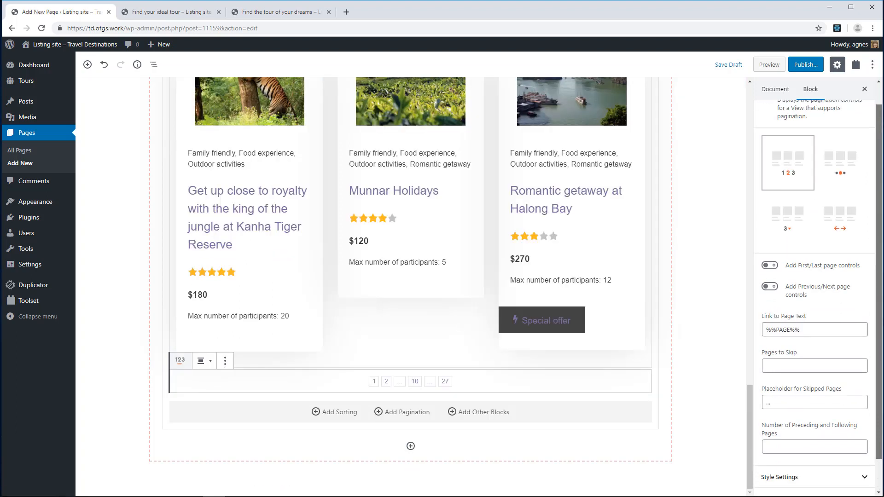
Set the Current Page background color of the pagination block to #7f6da1 in its style settings.
{"action": "left_click", "coordinate": [808, 453]}
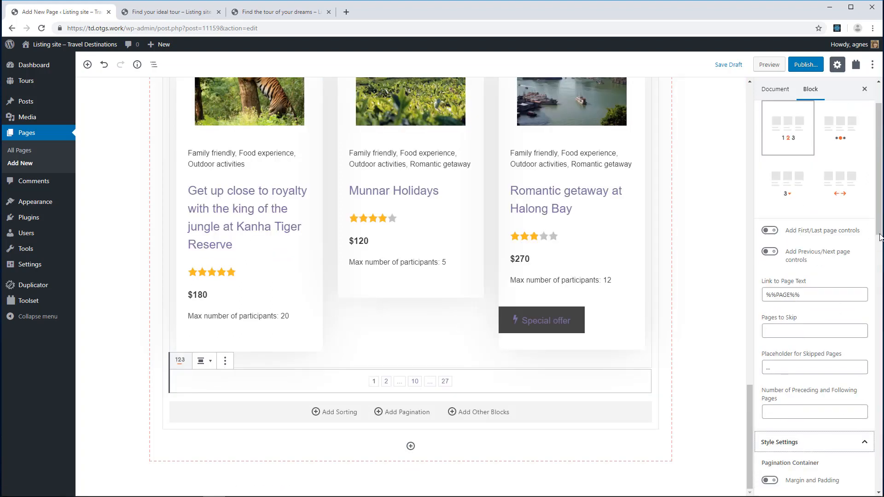
{"action": "left_click_drag", "start_coordinate": [882, 226], "coordinate": [882, 392]}
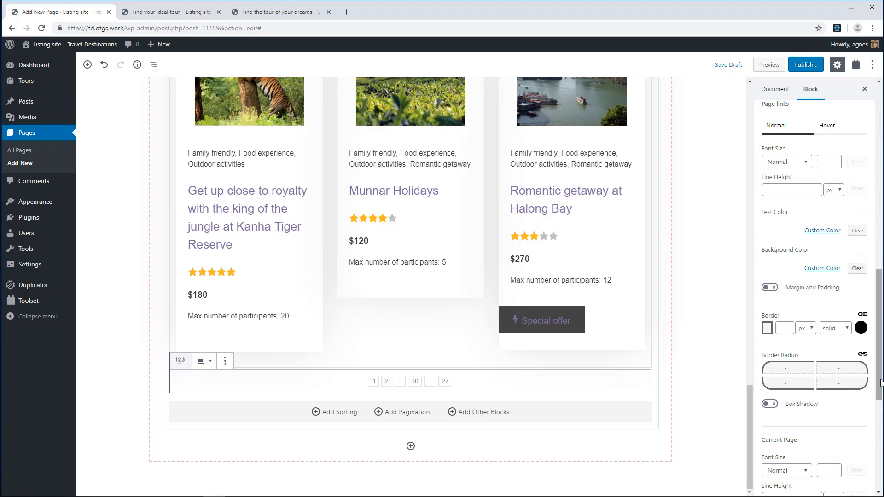
{"action": "left_click_drag", "start_coordinate": [880, 381], "coordinate": [880, 441]}
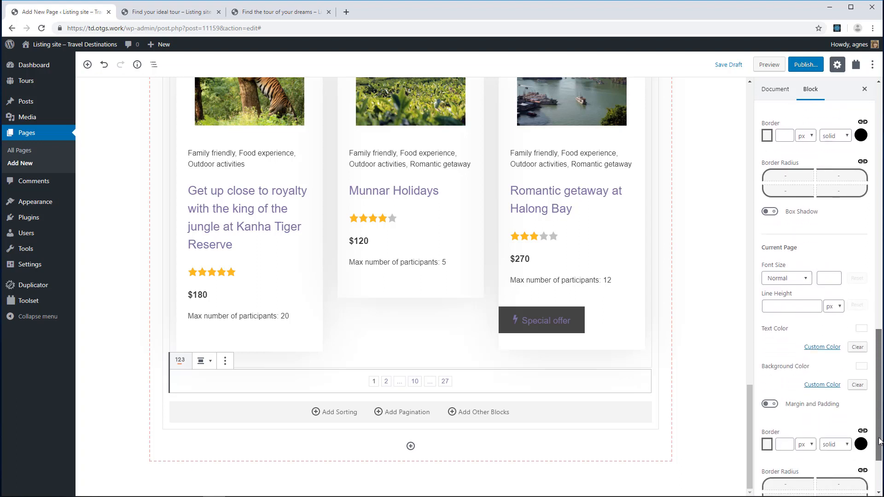
{"action": "left_click", "coordinate": [824, 385]}
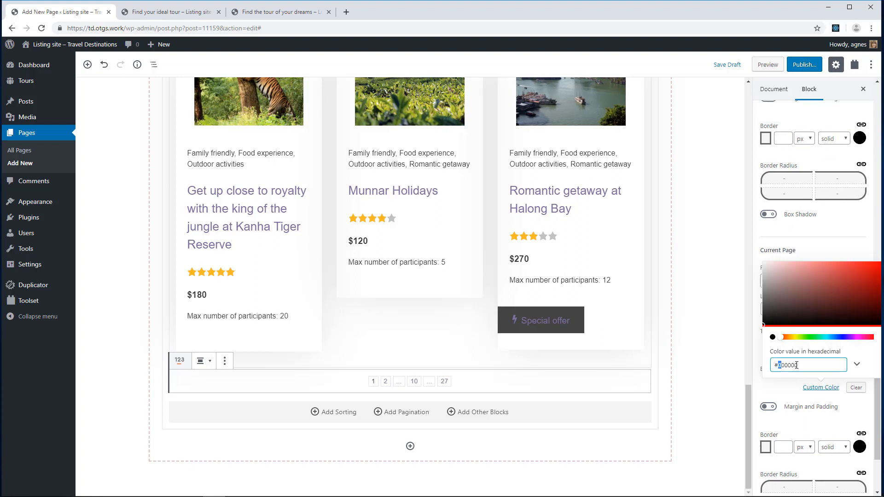
{"action": "double_click", "coordinate": [823, 365]}
{"action": "type", "text": "7f6da1"}
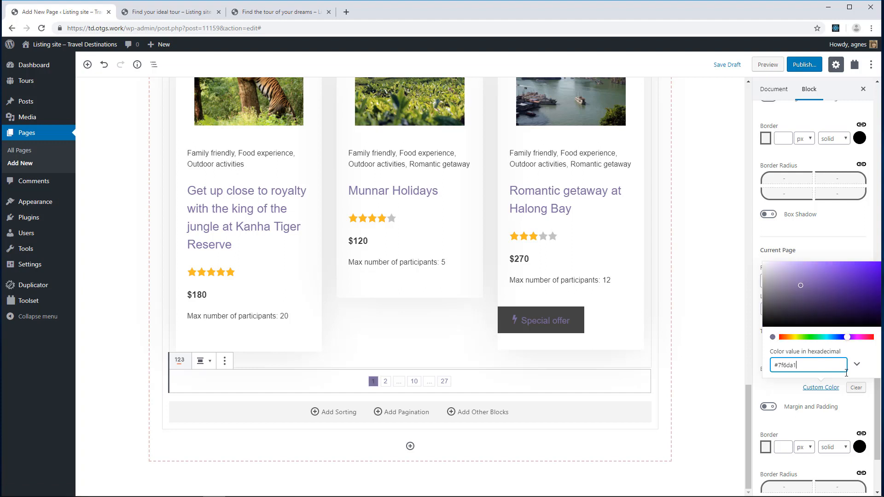
{"action": "left_click", "coordinate": [778, 398]}
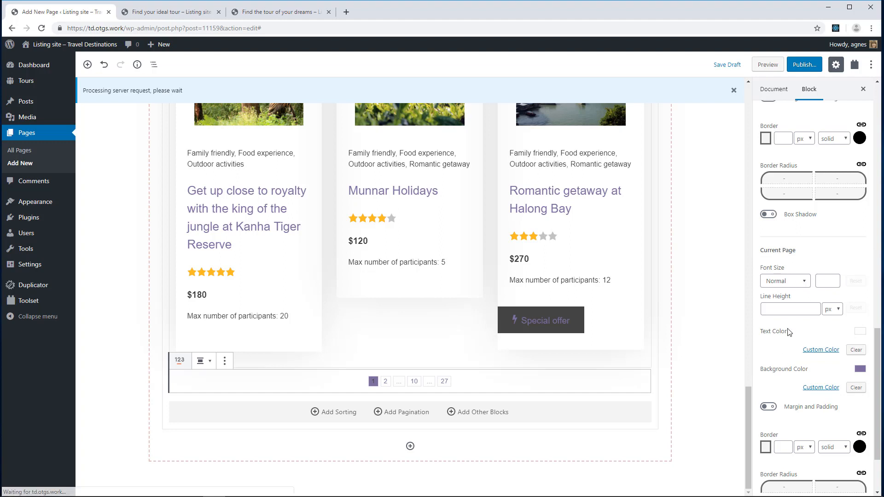
Look through the Hover and Normal style options for the pagination's page links.
{"action": "left_click_drag", "start_coordinate": [878, 368], "coordinate": [878, 308]}
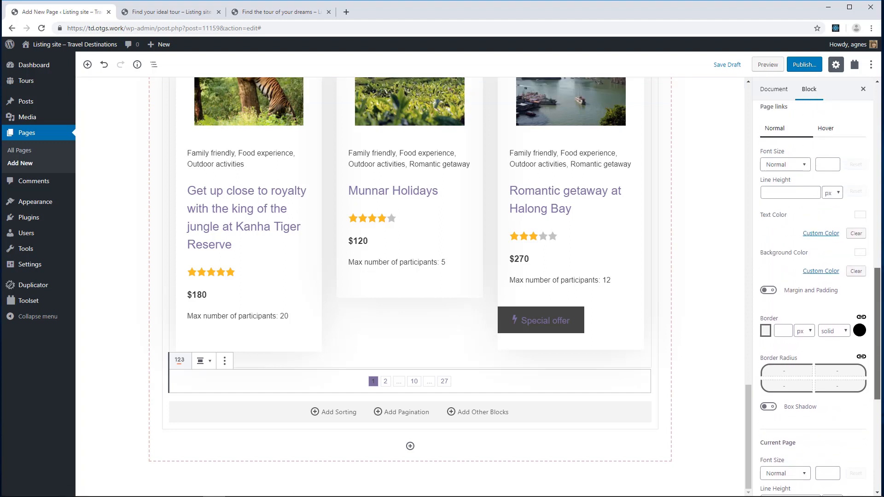
{"action": "left_click", "coordinate": [837, 135]}
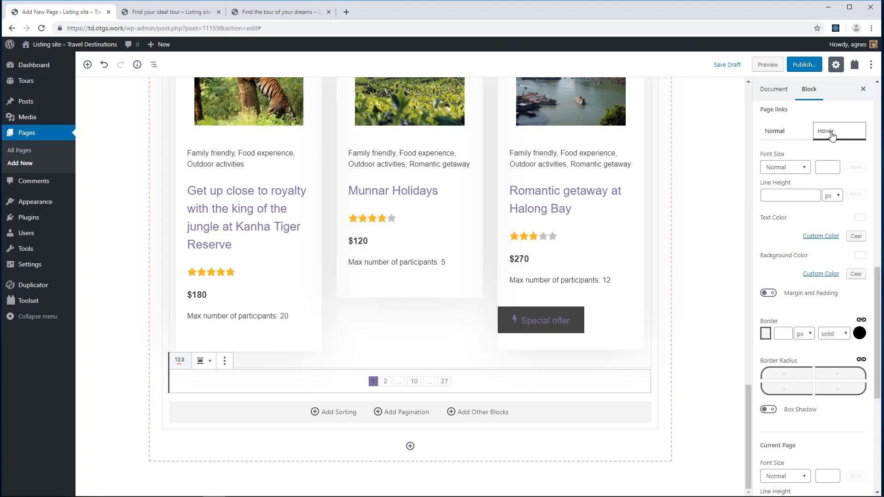
{"action": "left_click", "coordinate": [788, 137]}
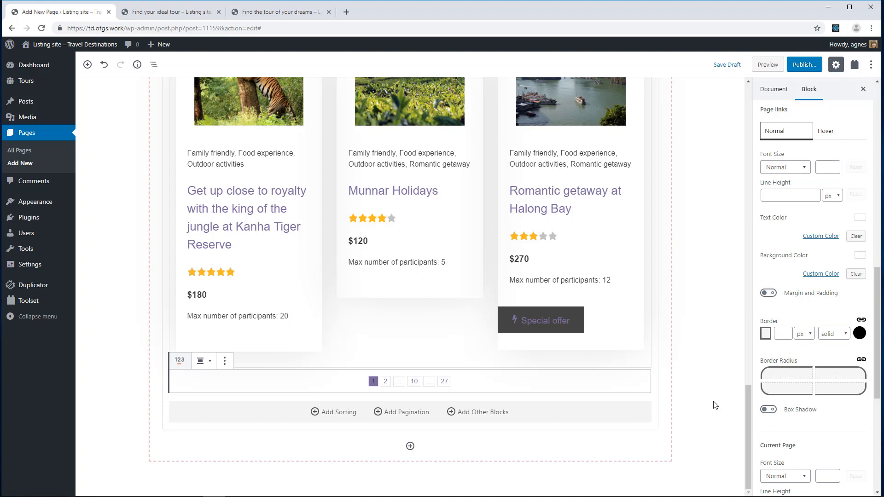
Preview the page and check the pagination below the tour cards.
{"action": "left_click", "coordinate": [767, 65]}
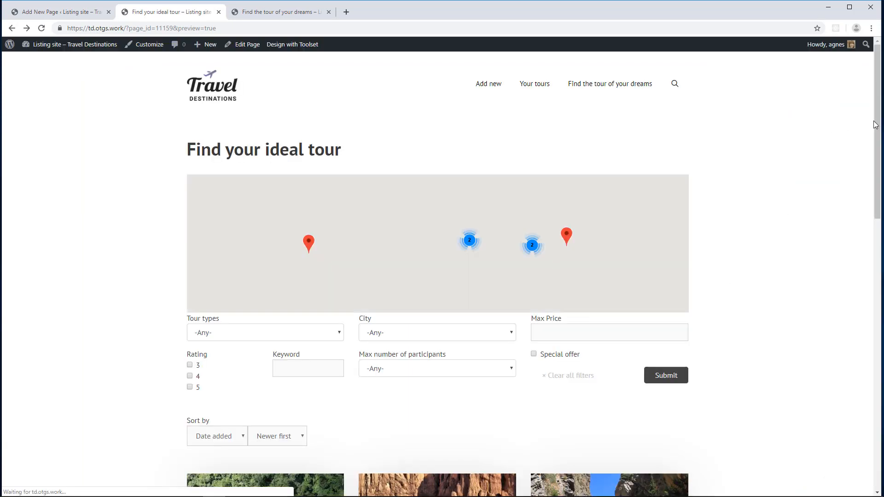
{"action": "scroll", "coordinate": [880, 121], "scroll_direction": "down", "scroll_amount": 15}
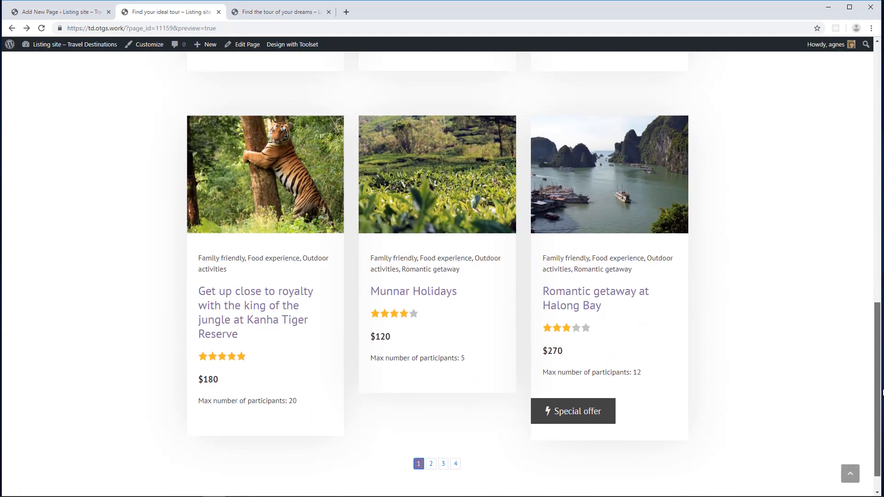